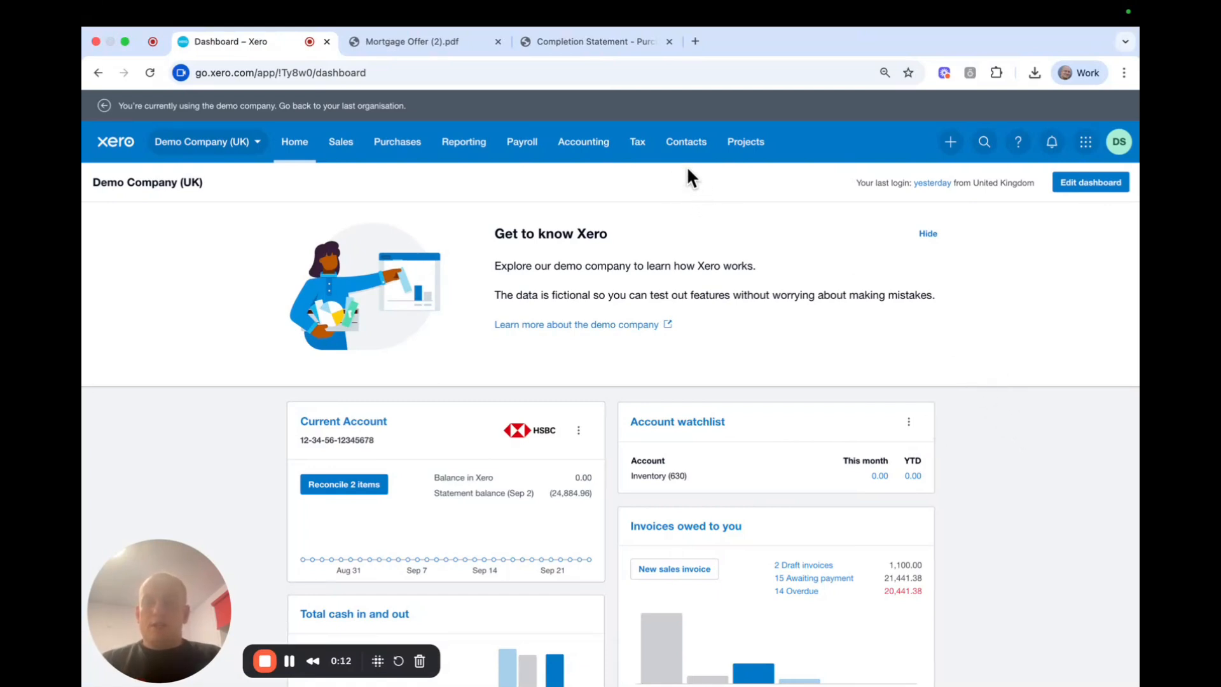
# View the completion statement PDF with its £84,000.00 purchase price and £2,520.00 stamp duty.
pyautogui.click(592, 56)
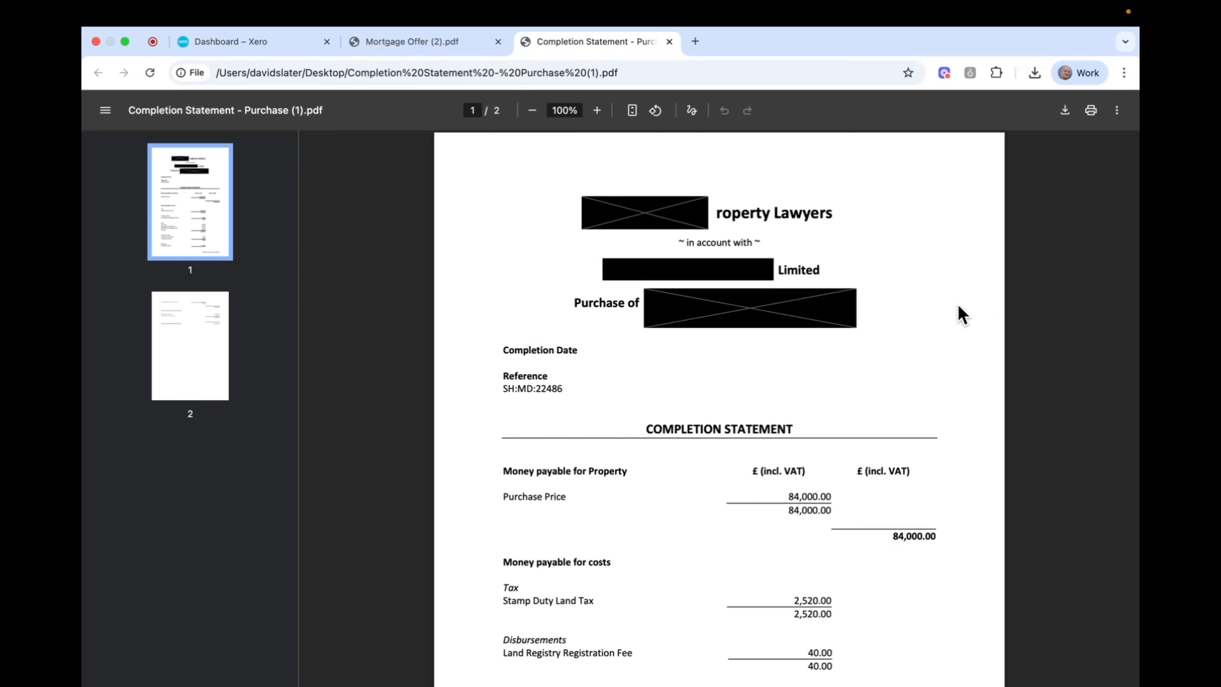
pyautogui.scroll(-4, 958, 304)
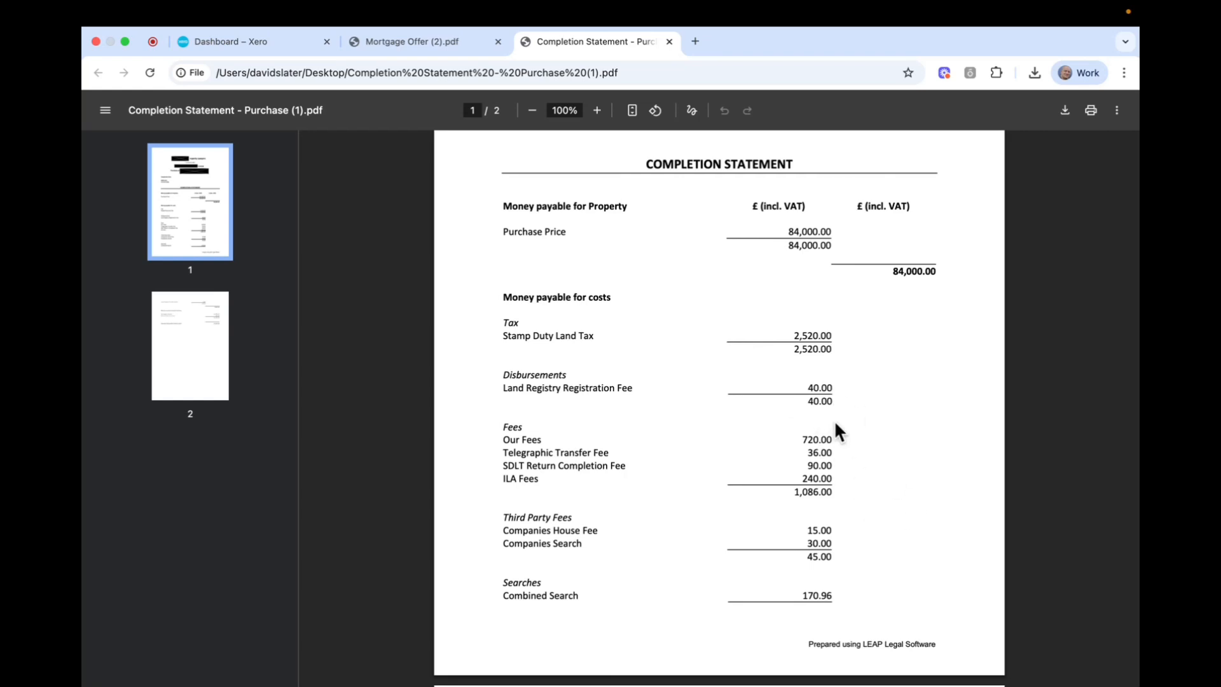
pyautogui.scroll(-6, 837, 417)
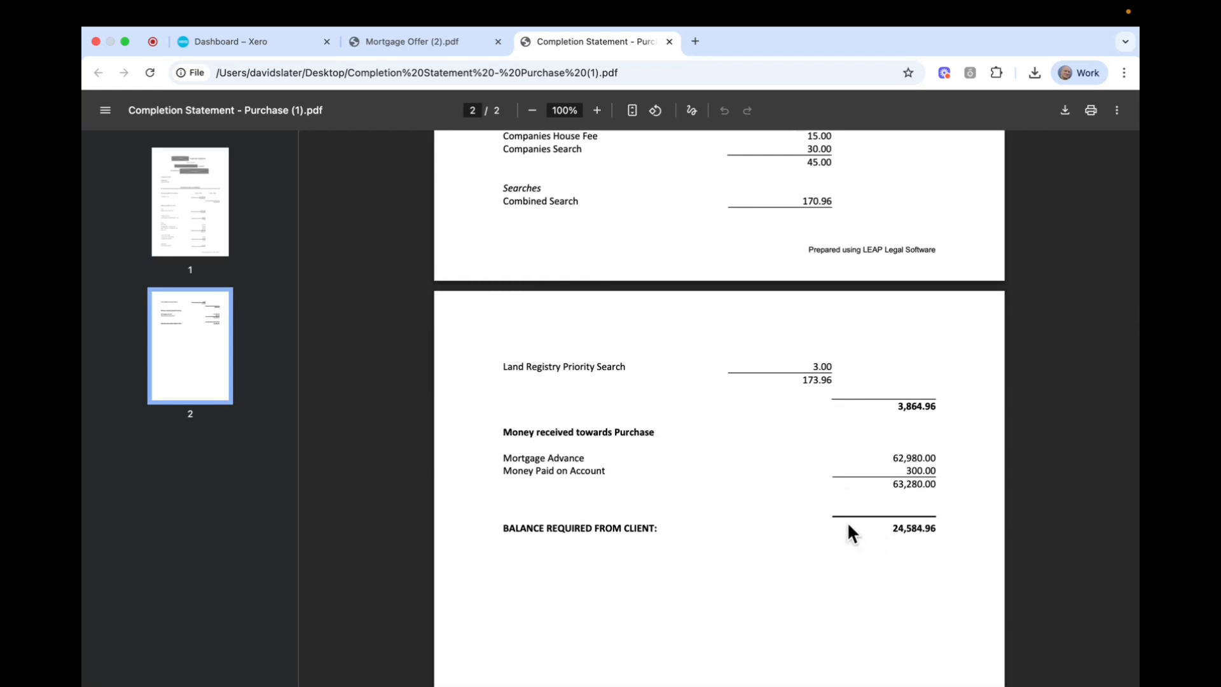
pyautogui.scroll(4, 886, 458)
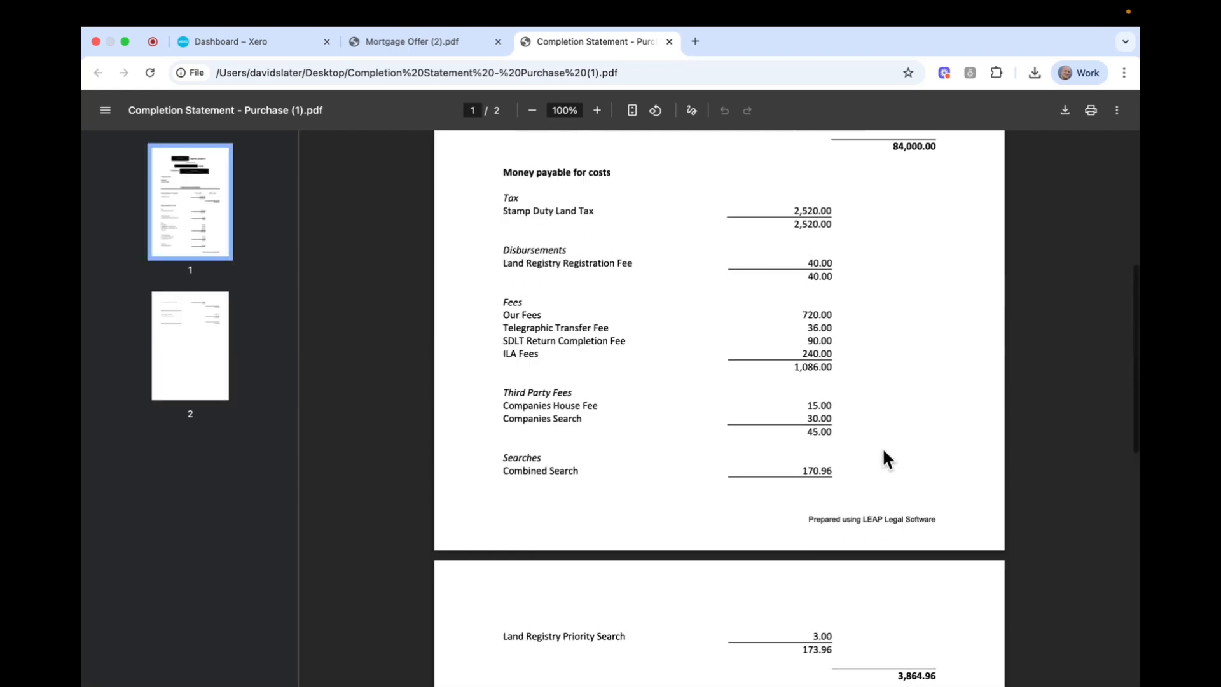
pyautogui.scroll(2, 884, 455)
pyautogui.scroll(2, 883, 450)
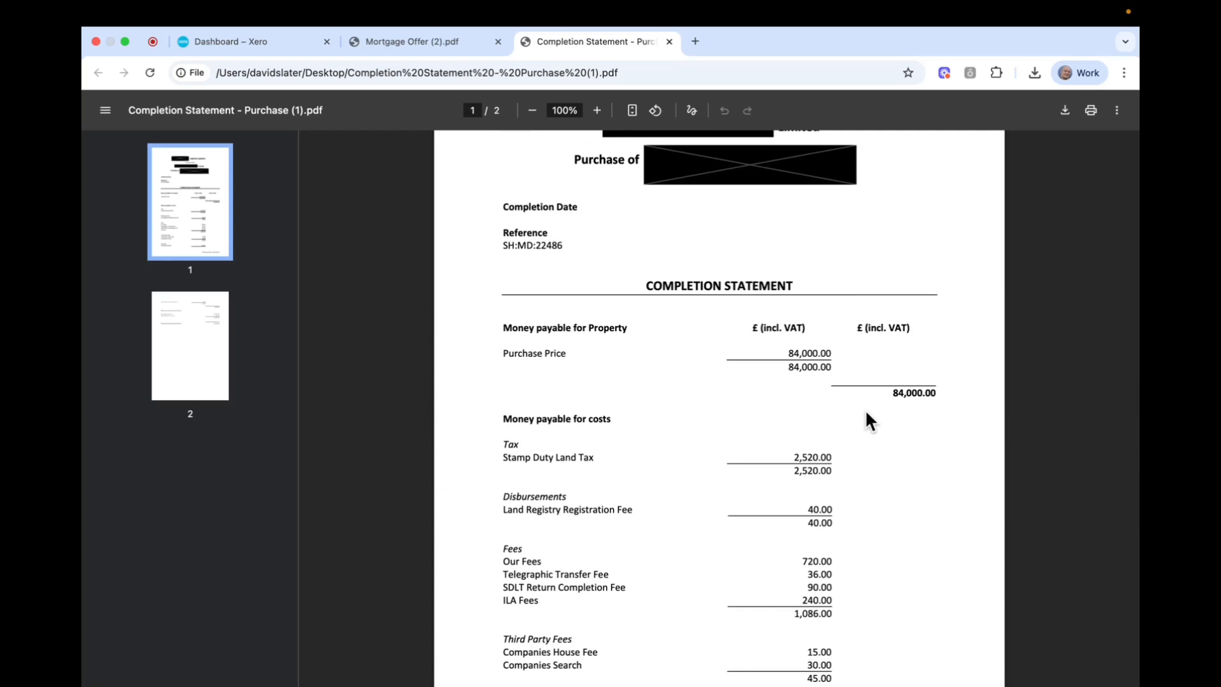
pyautogui.scroll(-4, 870, 420)
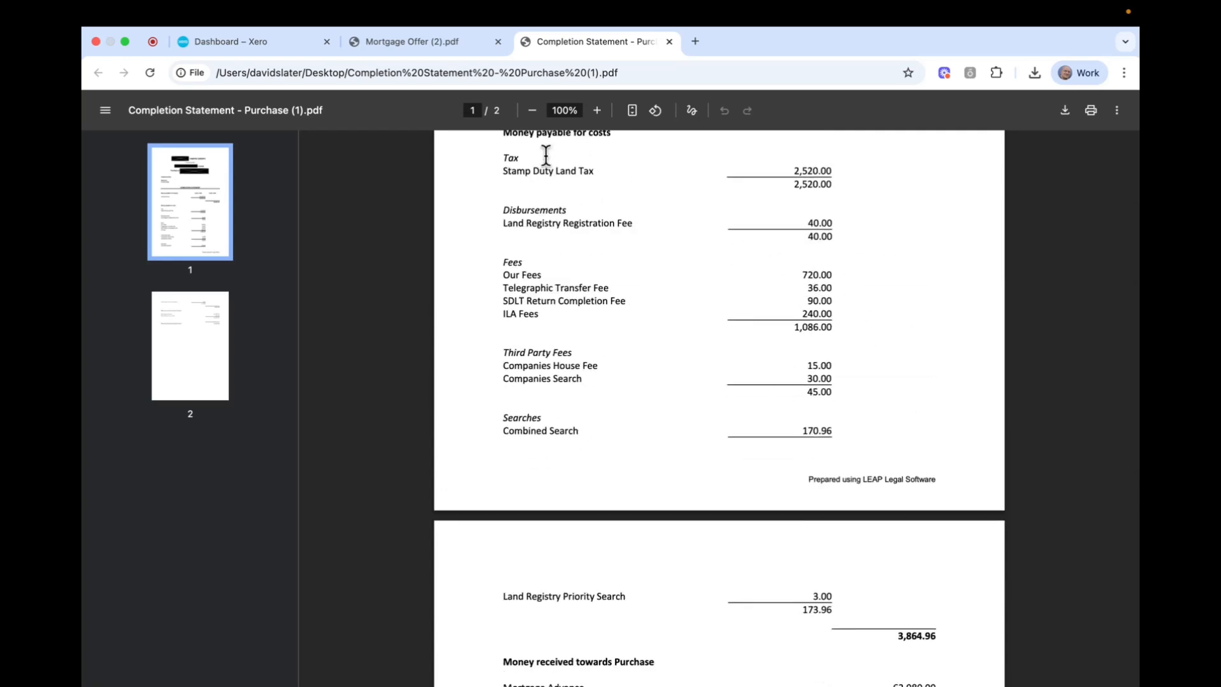
# Go to page 12 of the Mortgage Offer PDF, listing the £1,890.00 arrangement fee and other fees.
pyautogui.click(406, 46)
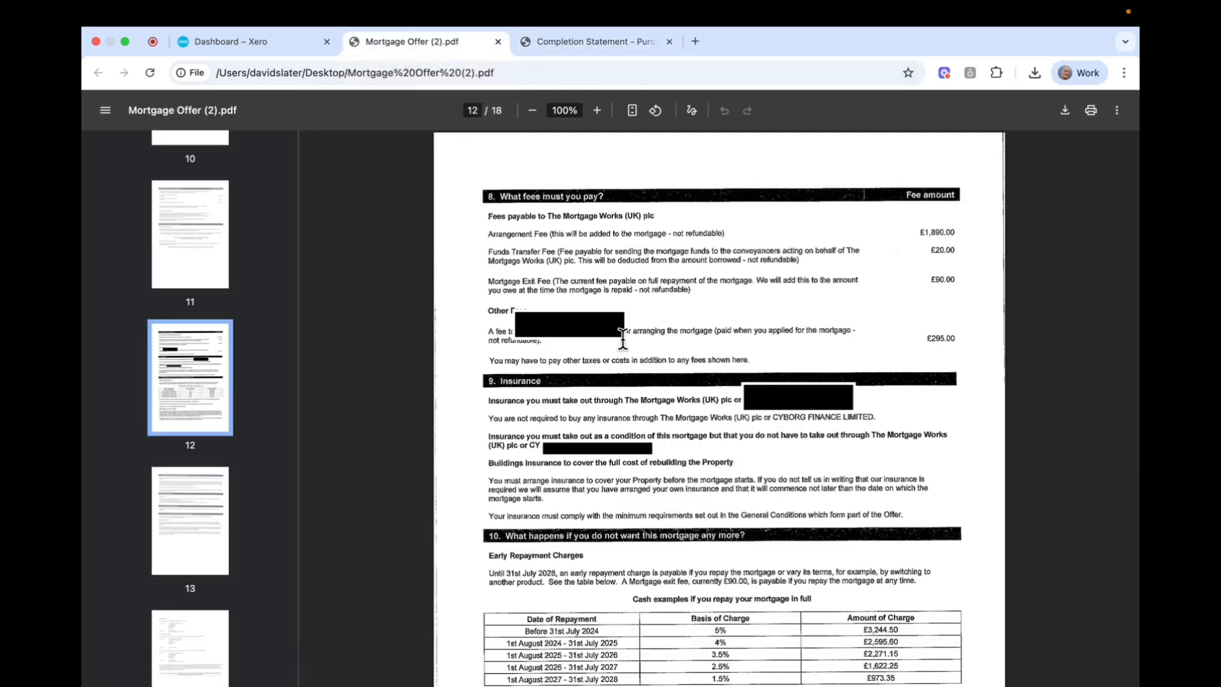
pyautogui.scroll(20, 223, 334)
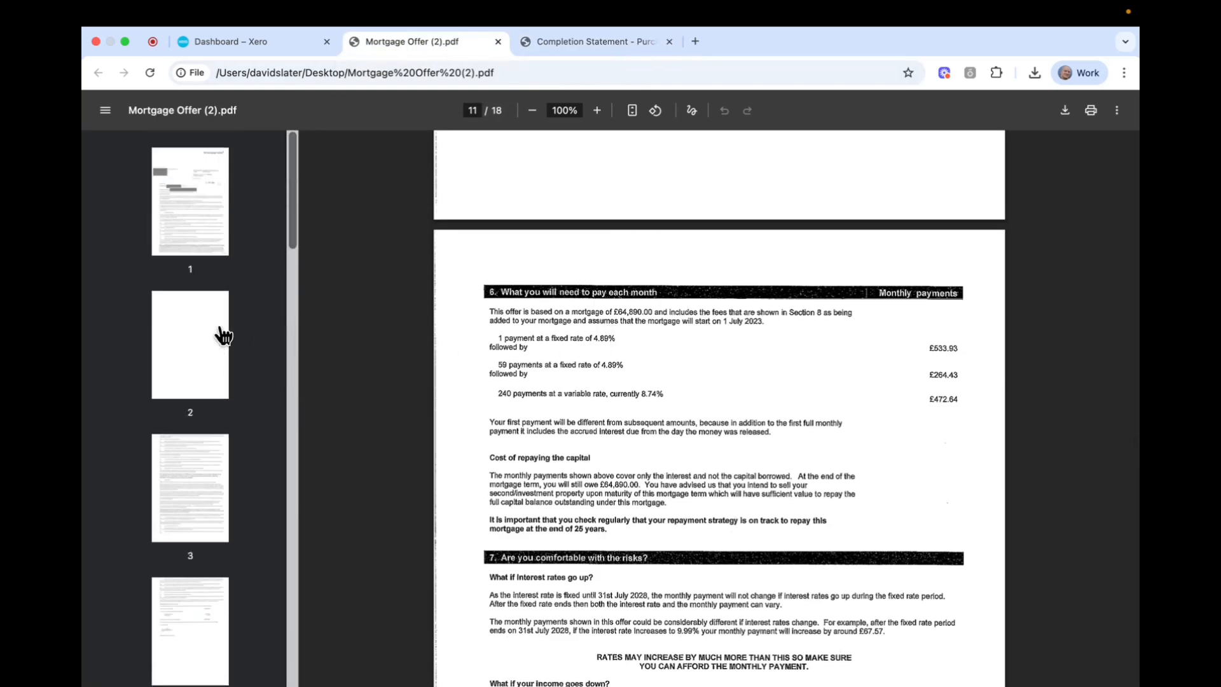
pyautogui.click(203, 241)
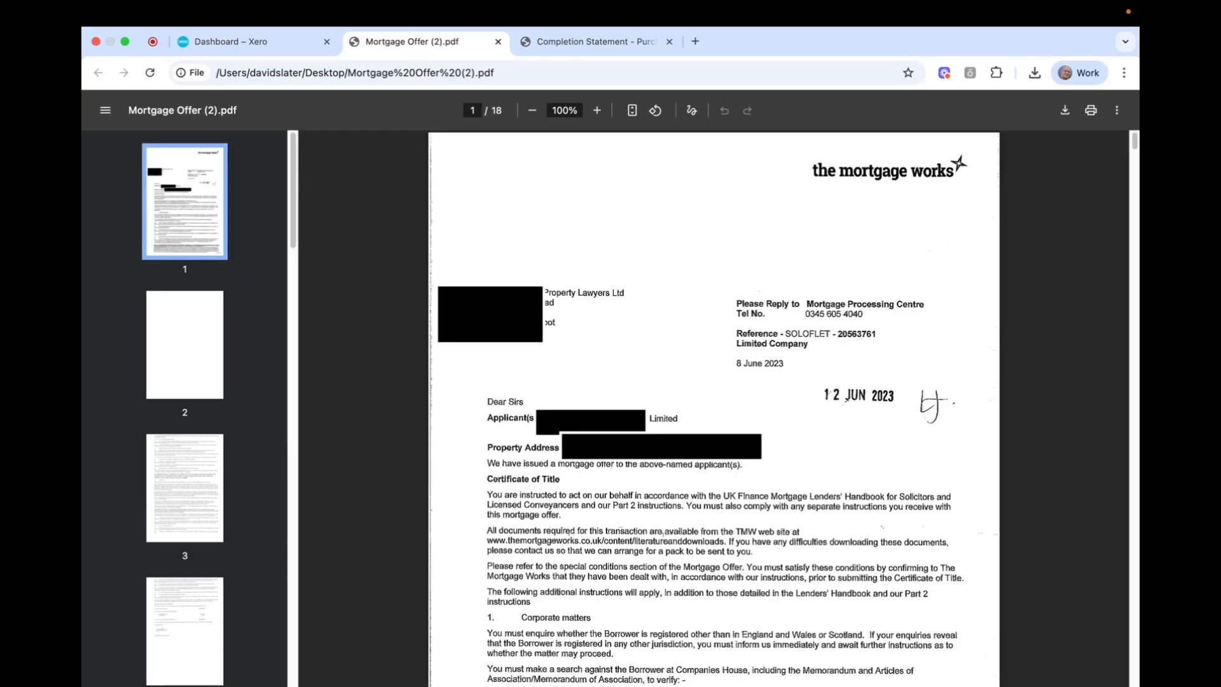
pyautogui.scroll(-10, 184, 382)
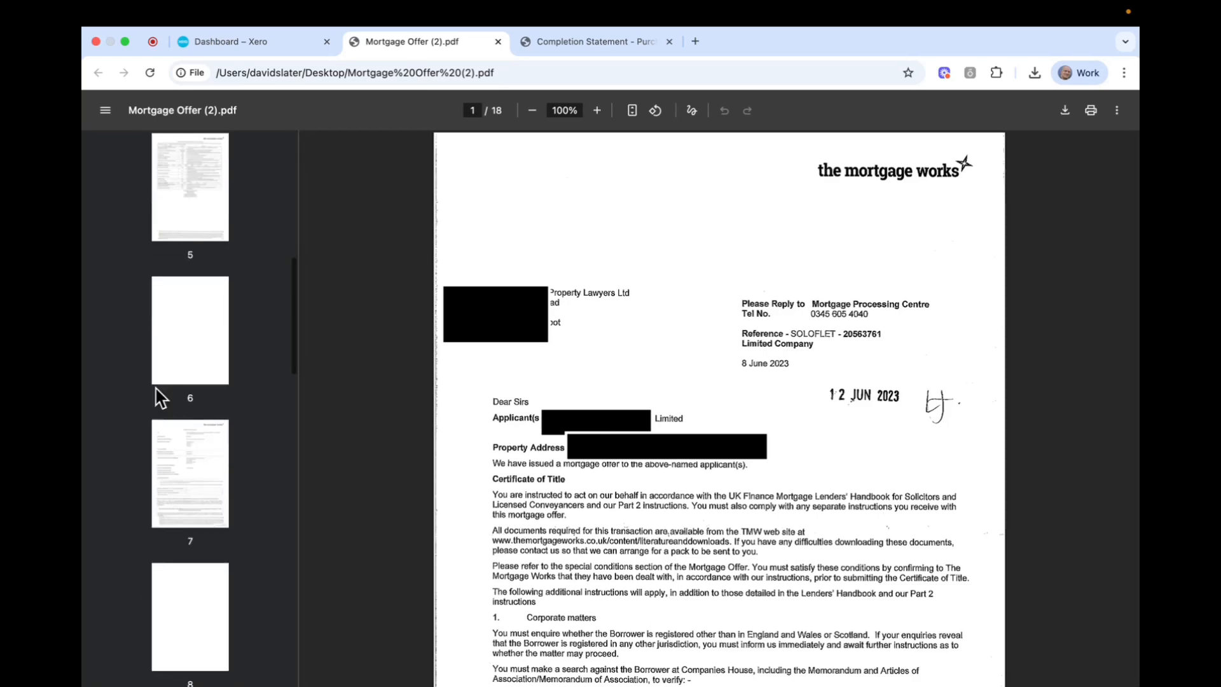
pyautogui.scroll(-15, 159, 401)
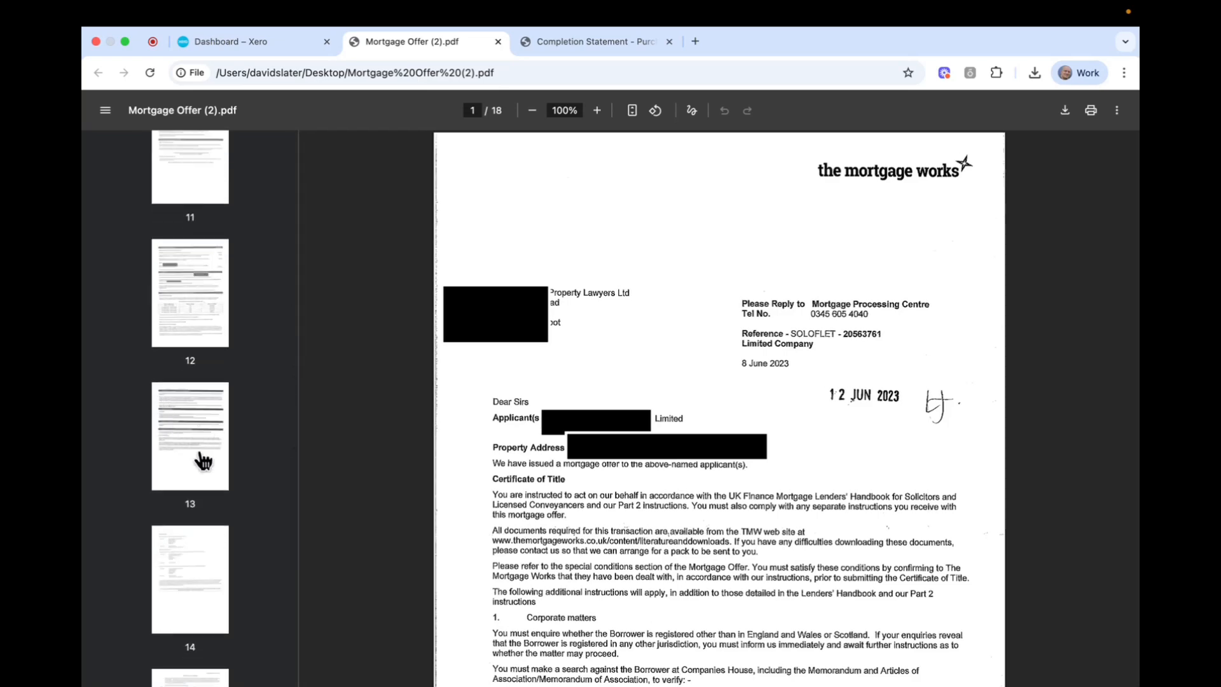
pyautogui.click(203, 459)
pyautogui.click(191, 299)
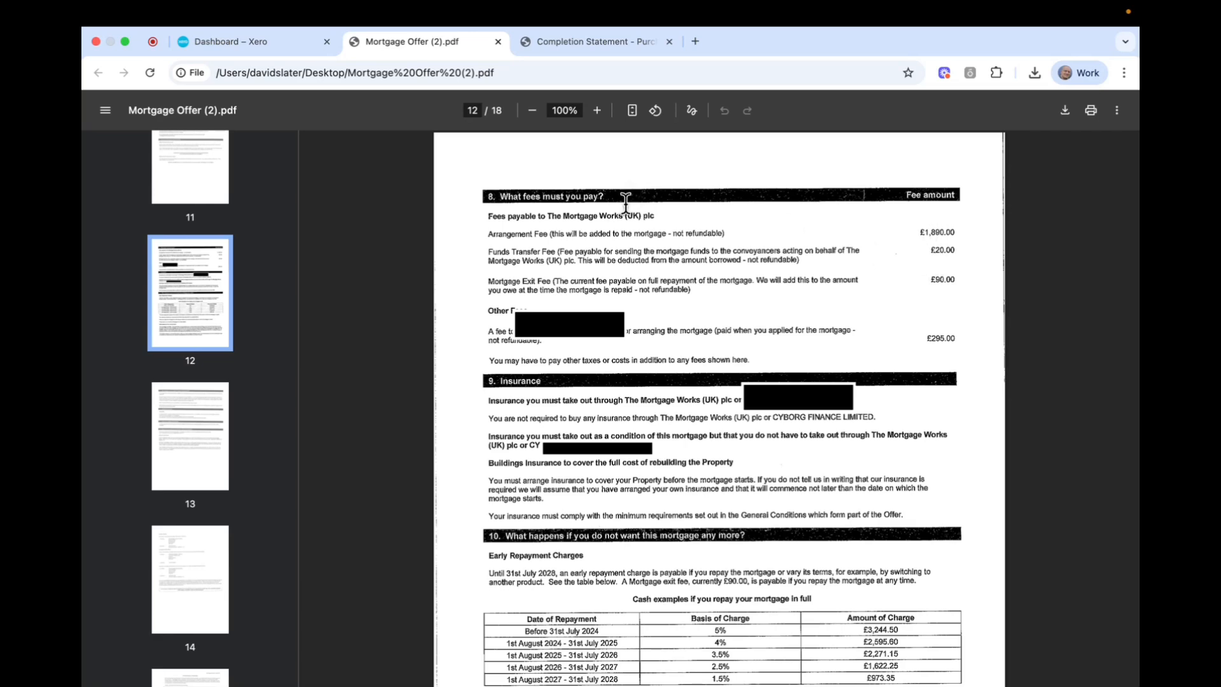
# Compare the completion statement's 24,584.96 balance with the mortgage fees, then return to the Xero dashboard.
pyautogui.click(576, 42)
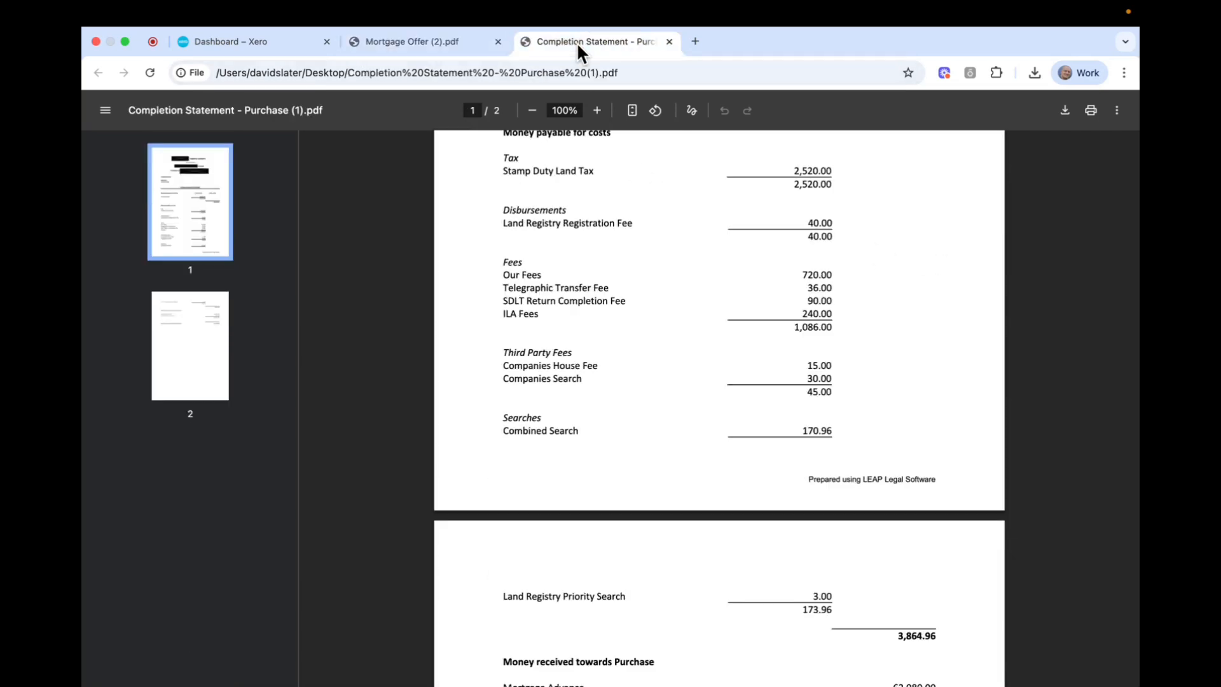
pyautogui.scroll(-10, 777, 329)
pyautogui.scroll(4, 782, 341)
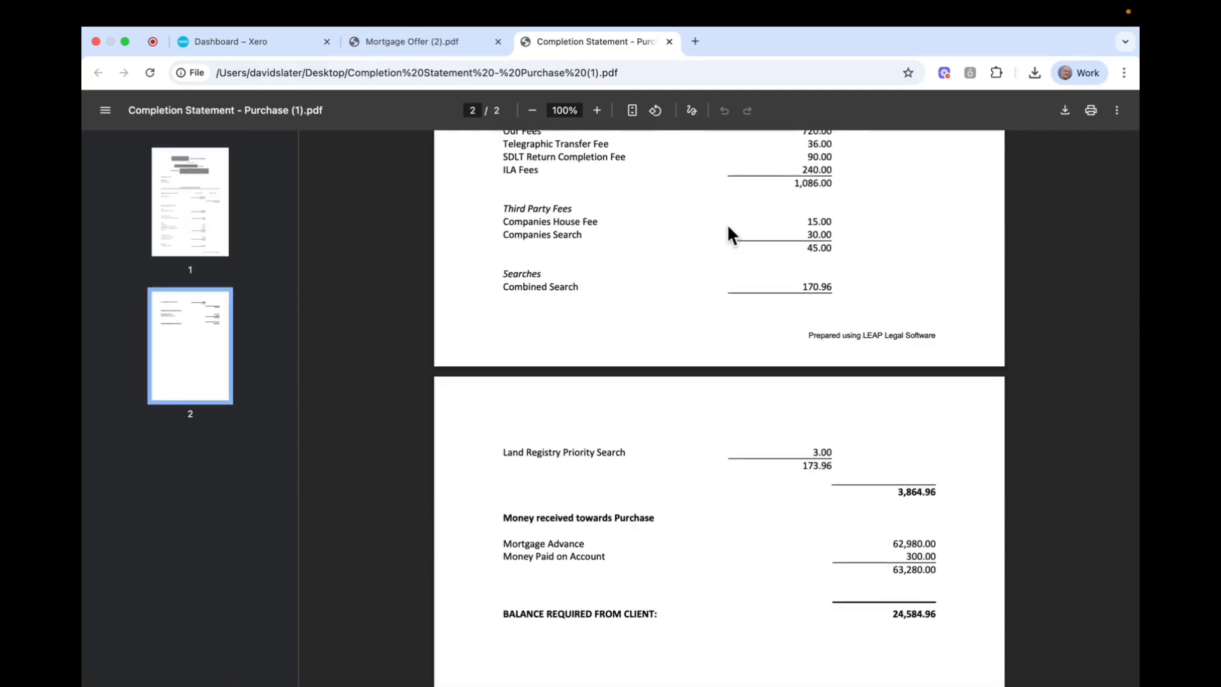
pyautogui.click(427, 54)
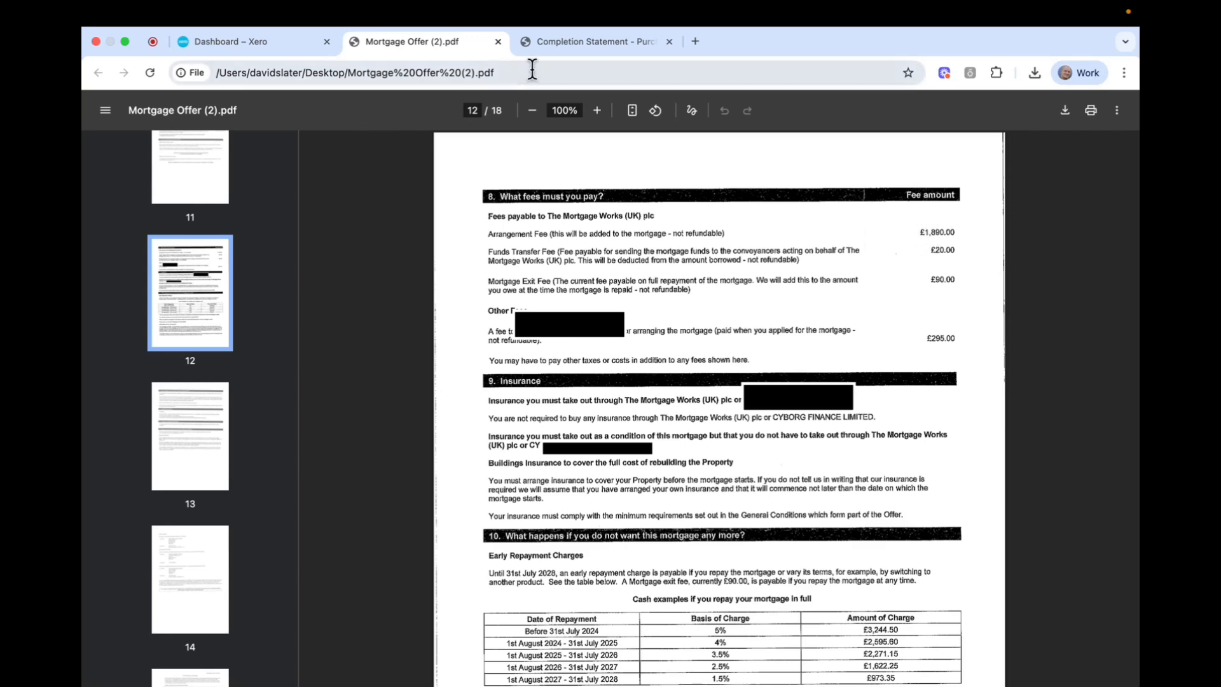
pyautogui.click(566, 43)
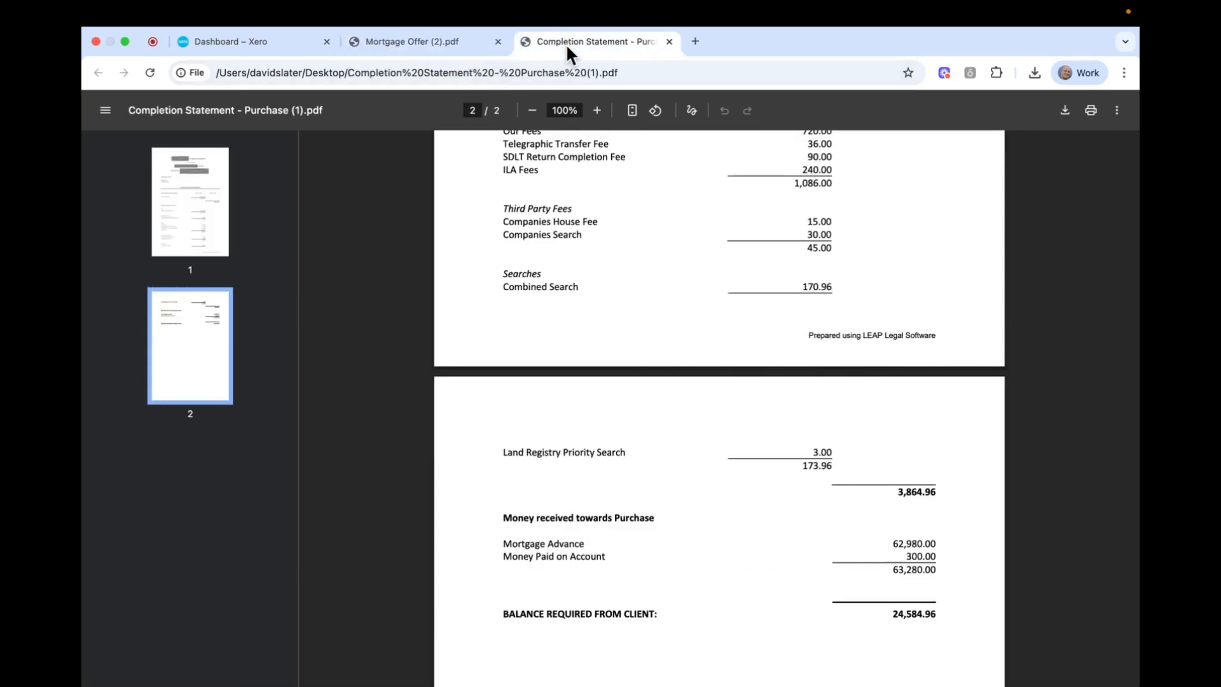
pyautogui.click(224, 41)
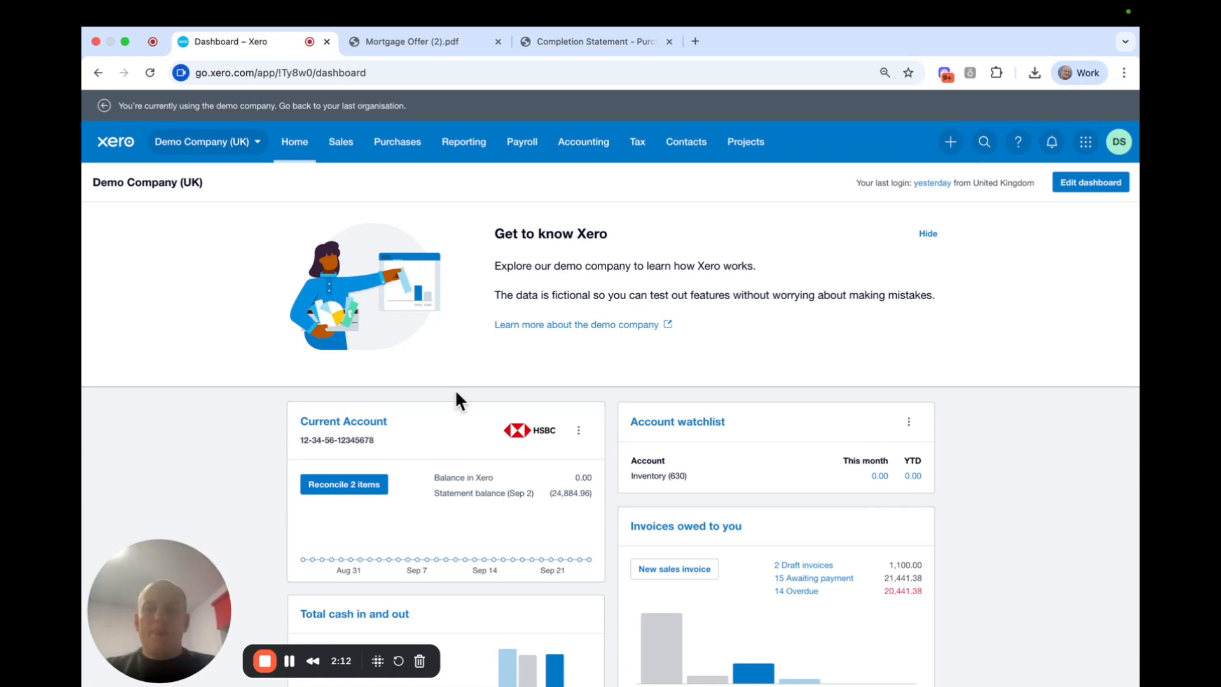
# Review the dashboard's current account balance of (24,884.96), then bring up the Accounting menu.
pyautogui.scroll(-4, 313, 376)
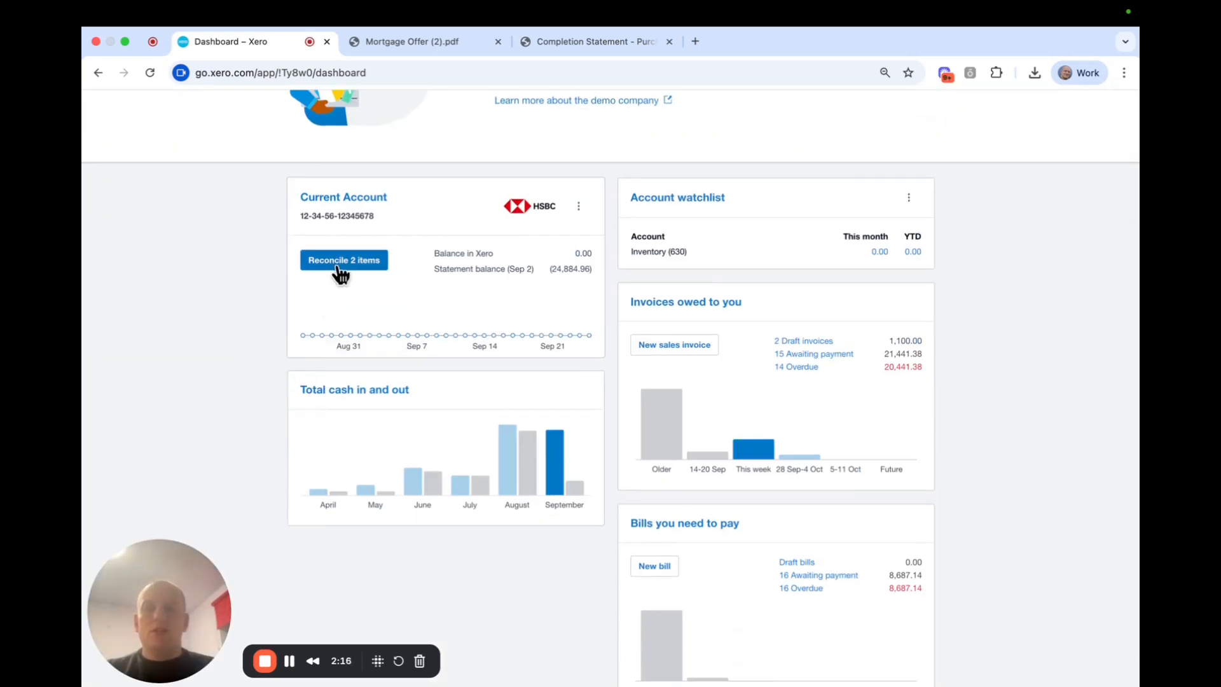
pyautogui.scroll(4, 378, 267)
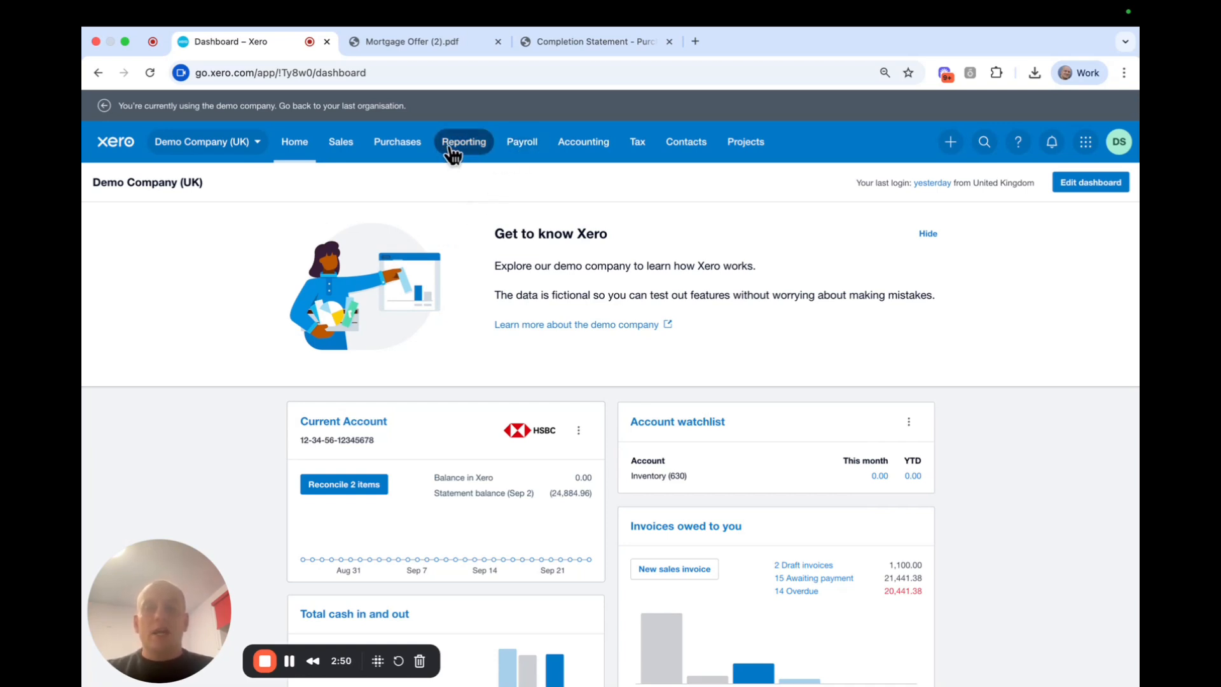
pyautogui.click(582, 147)
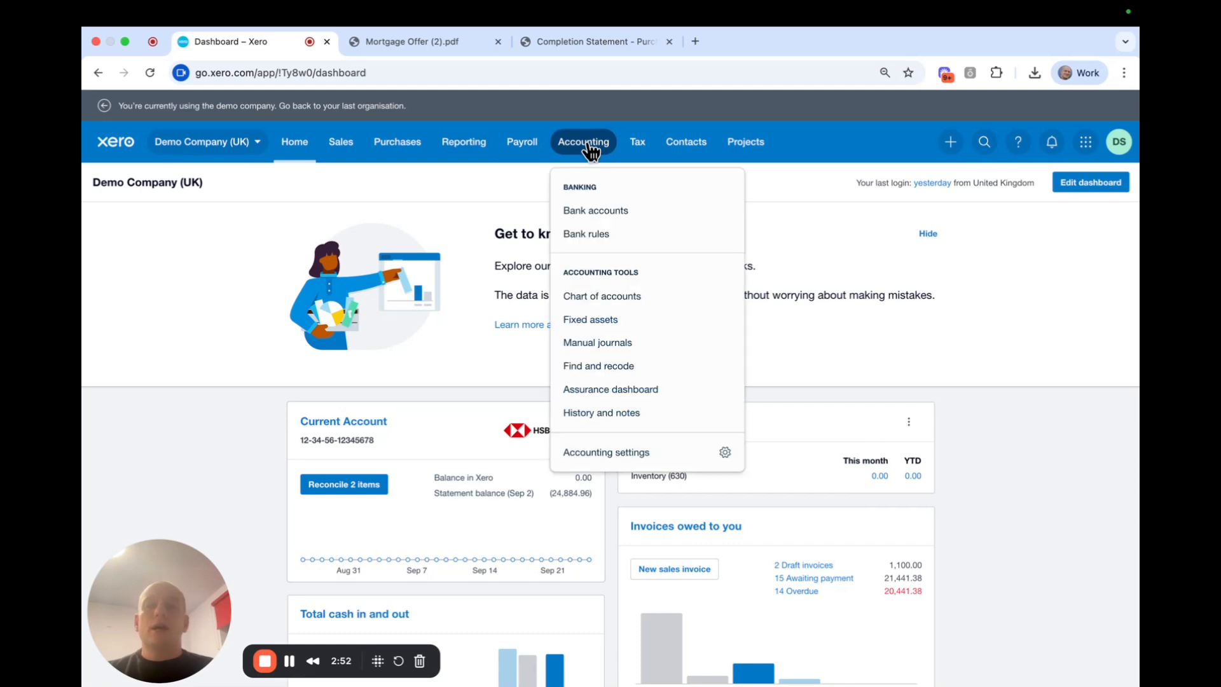
pyautogui.click(630, 296)
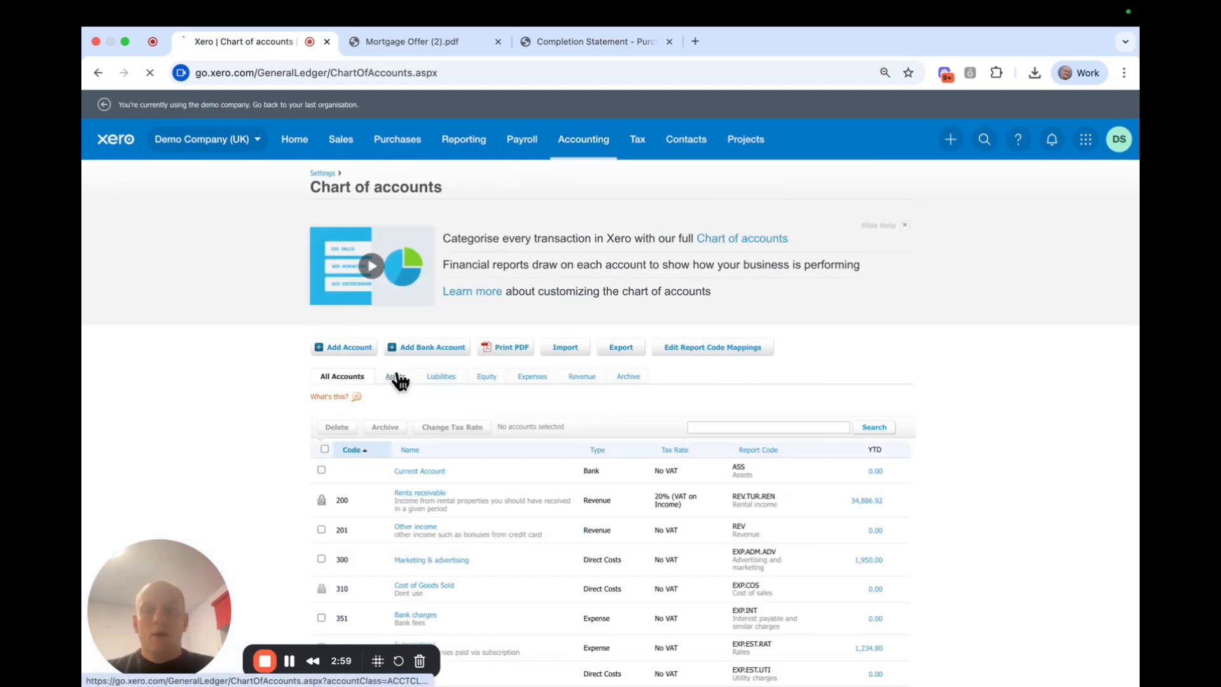
pyautogui.click(392, 376)
pyautogui.scroll(-5, 693, 410)
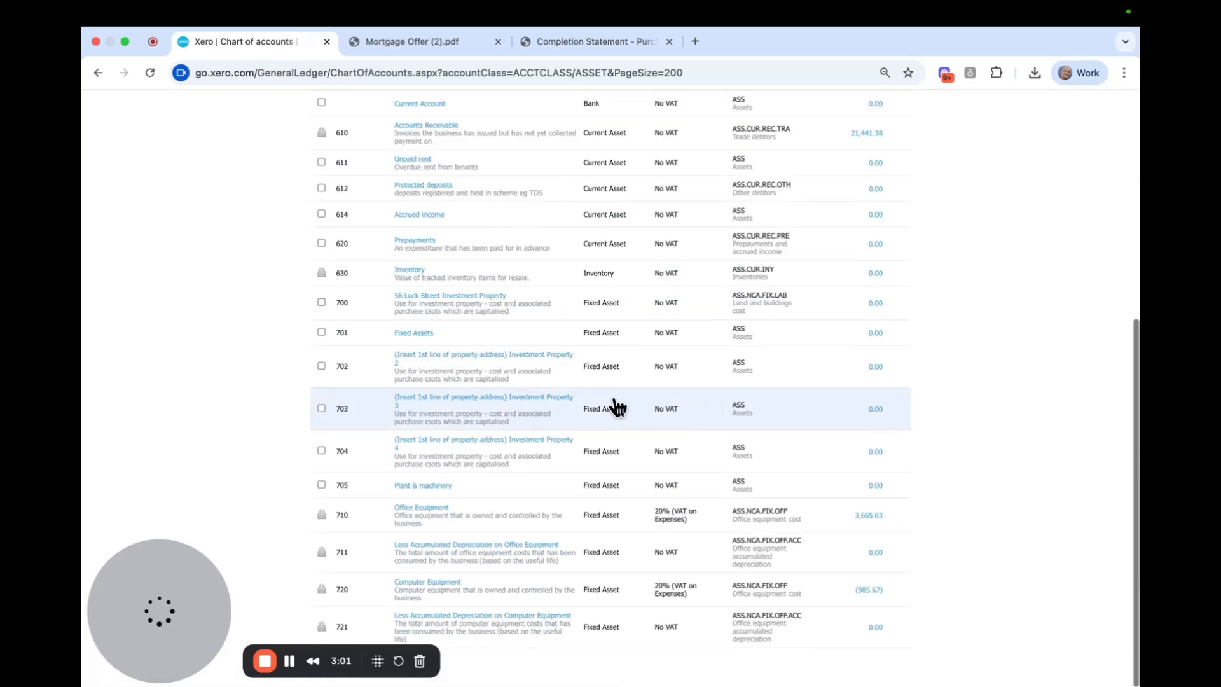
pyautogui.scroll(1, 527, 384)
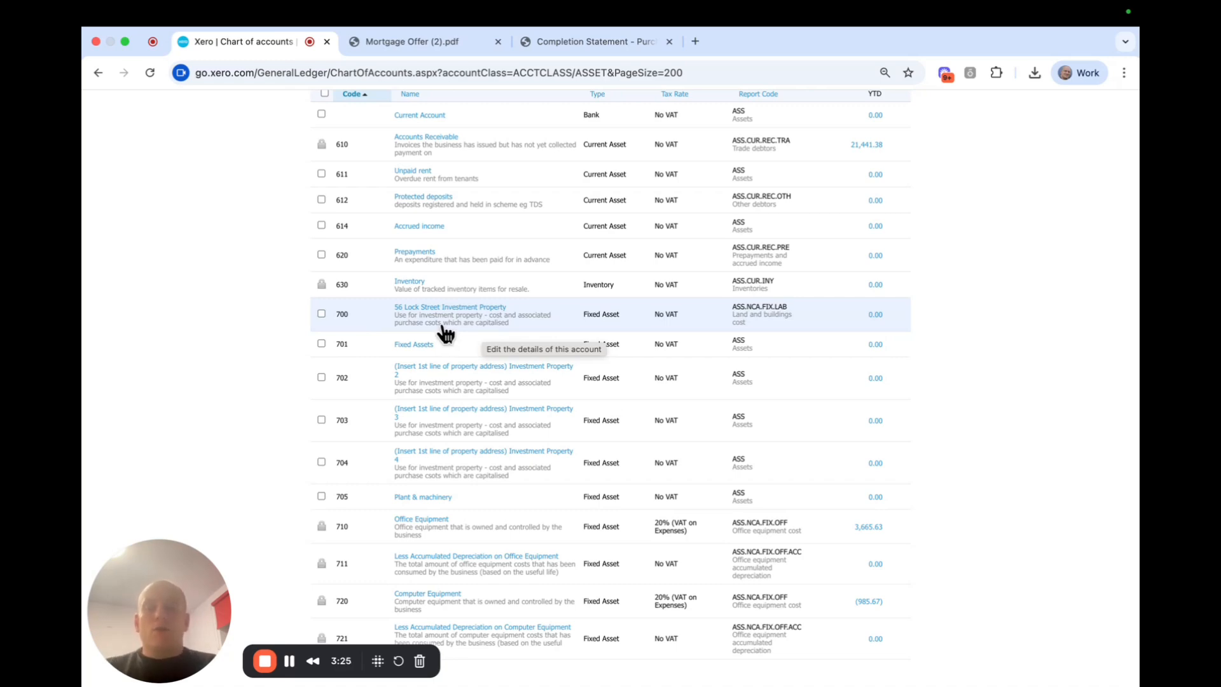
pyautogui.scroll(5, 280, 318)
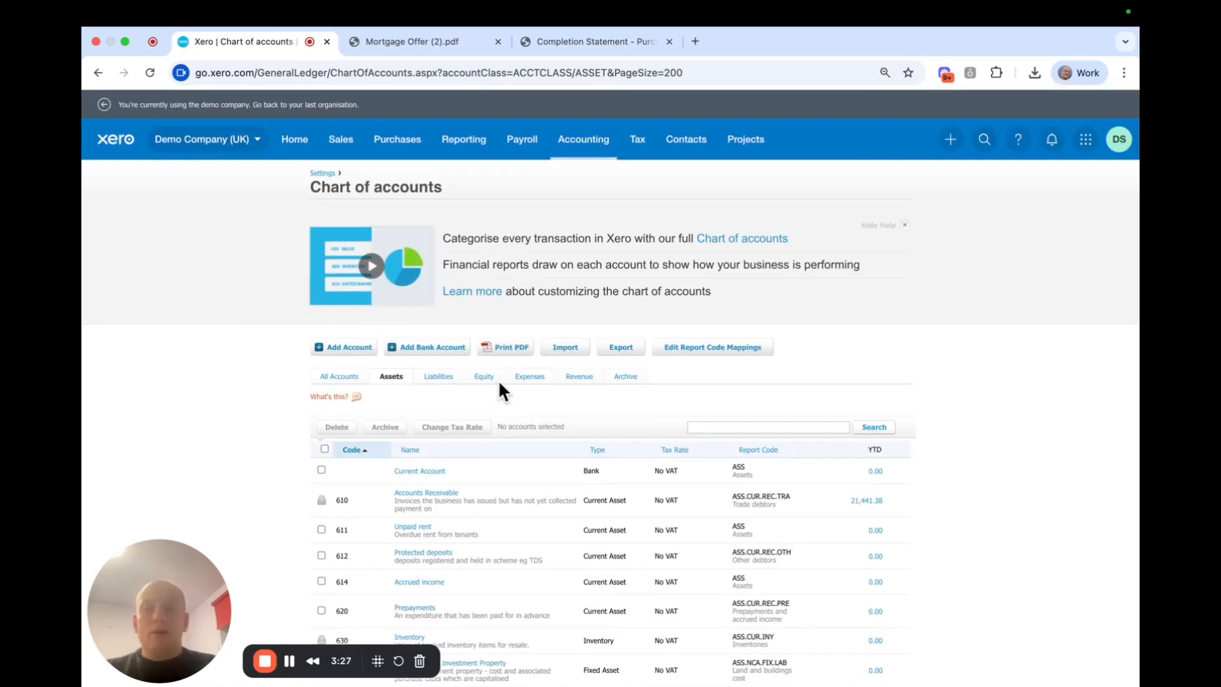
pyautogui.click(429, 382)
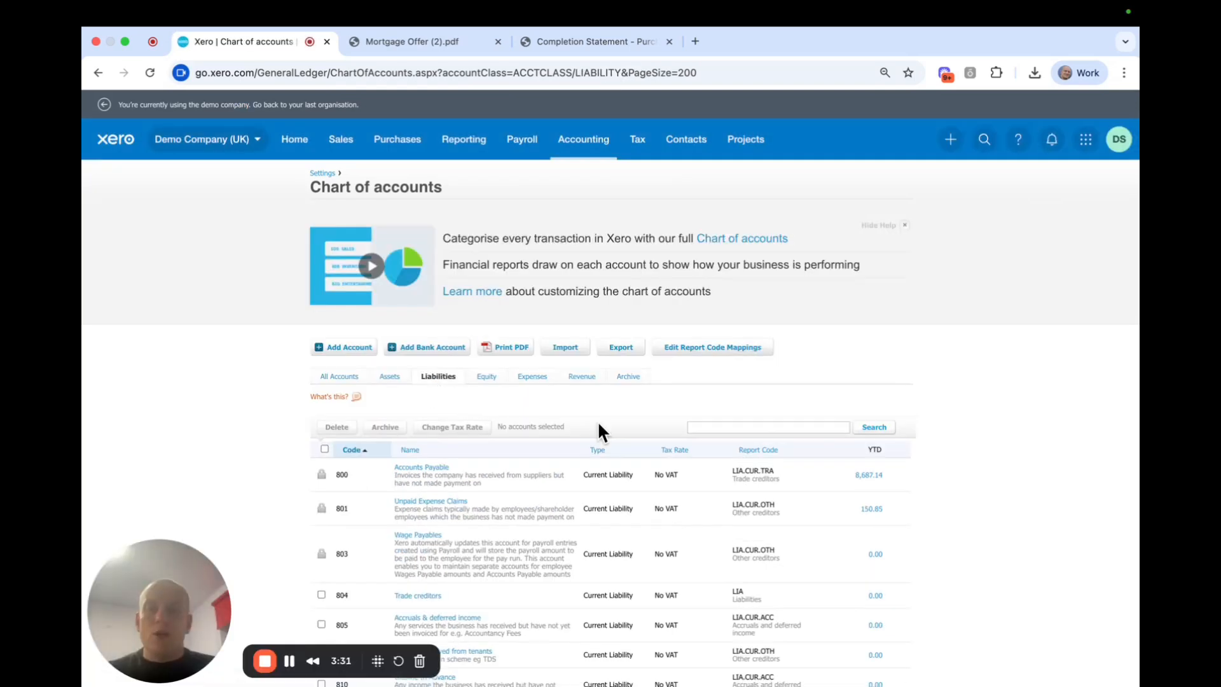
pyautogui.scroll(-5, 570, 420)
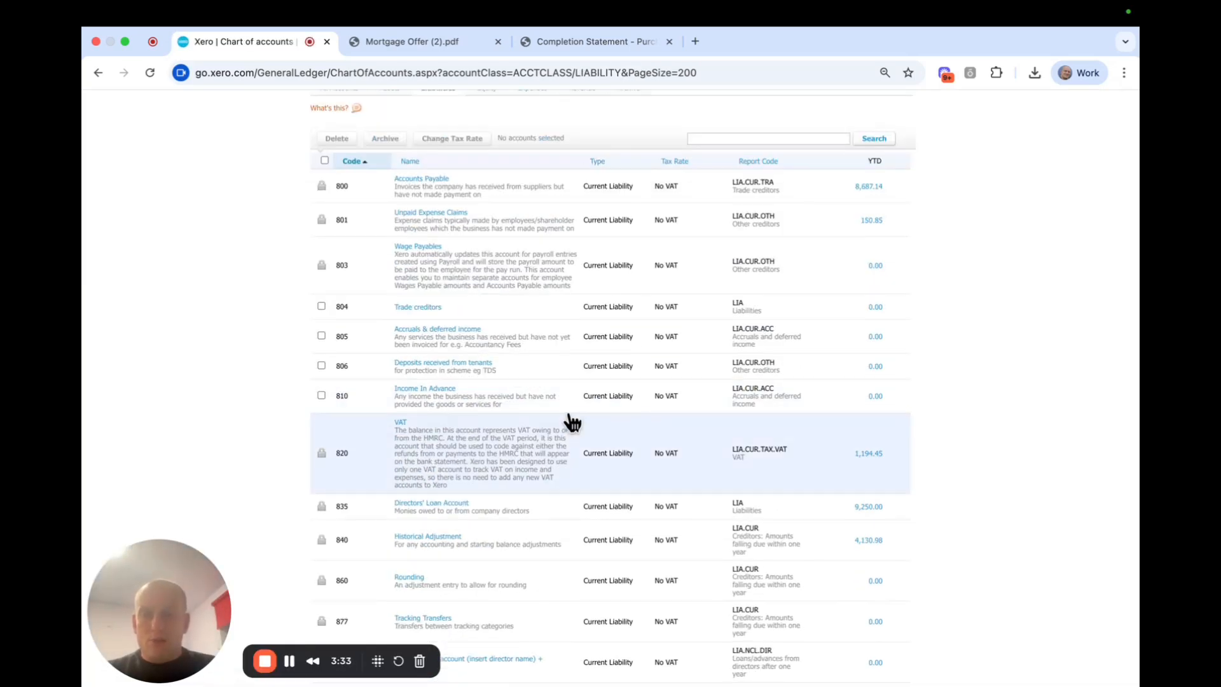
pyautogui.scroll(-2, 572, 423)
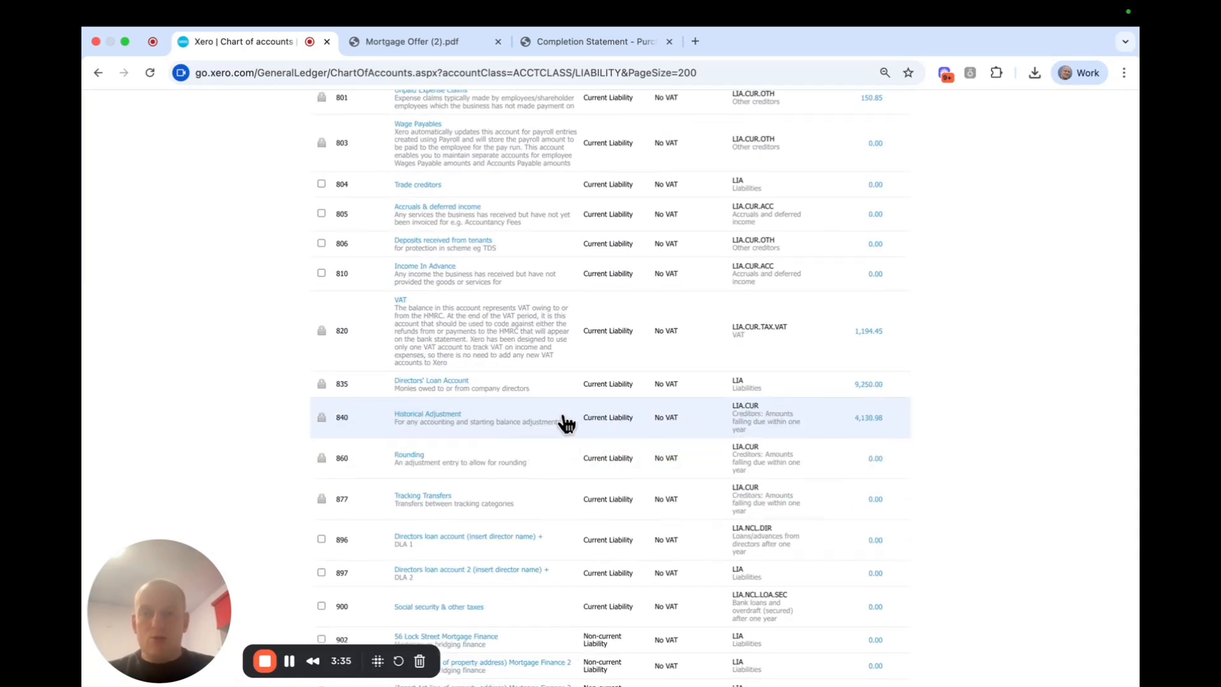
pyautogui.scroll(-2, 567, 423)
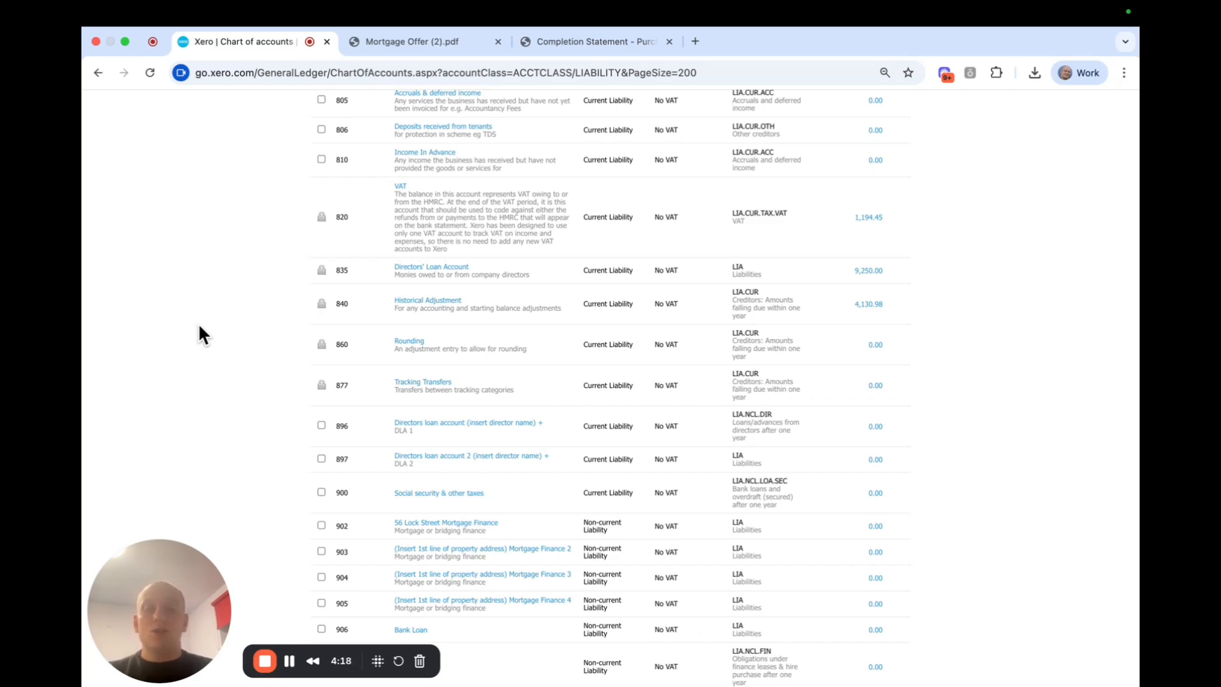
pyautogui.scroll(3, 270, 303)
pyautogui.scroll(6, 266, 291)
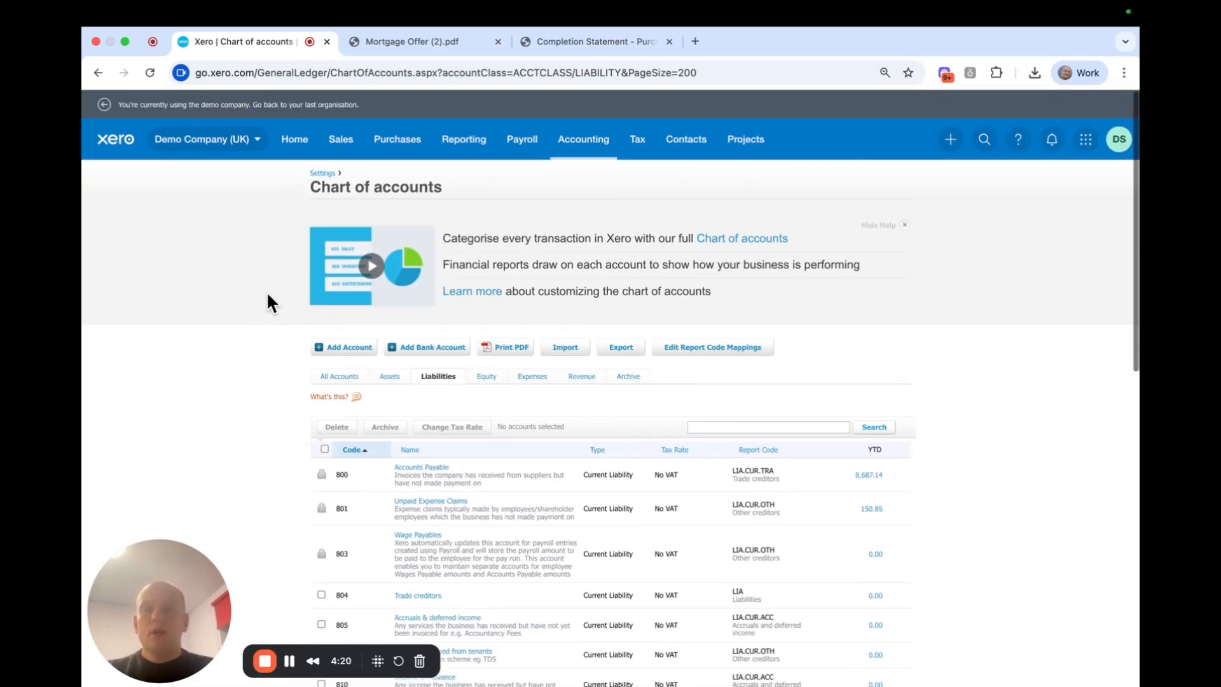
# From the dashboard, start reconciling the HSBC Current Account's 2 unmatched property lawyers payments.
pyautogui.click(299, 145)
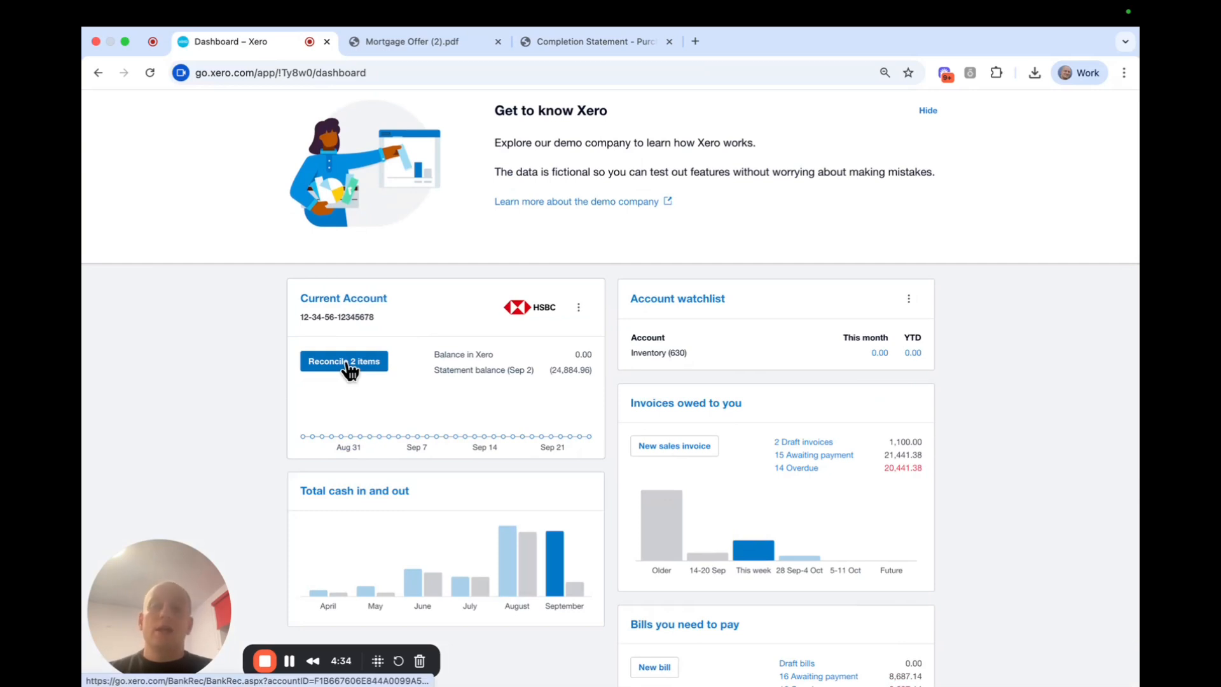
pyautogui.click(349, 363)
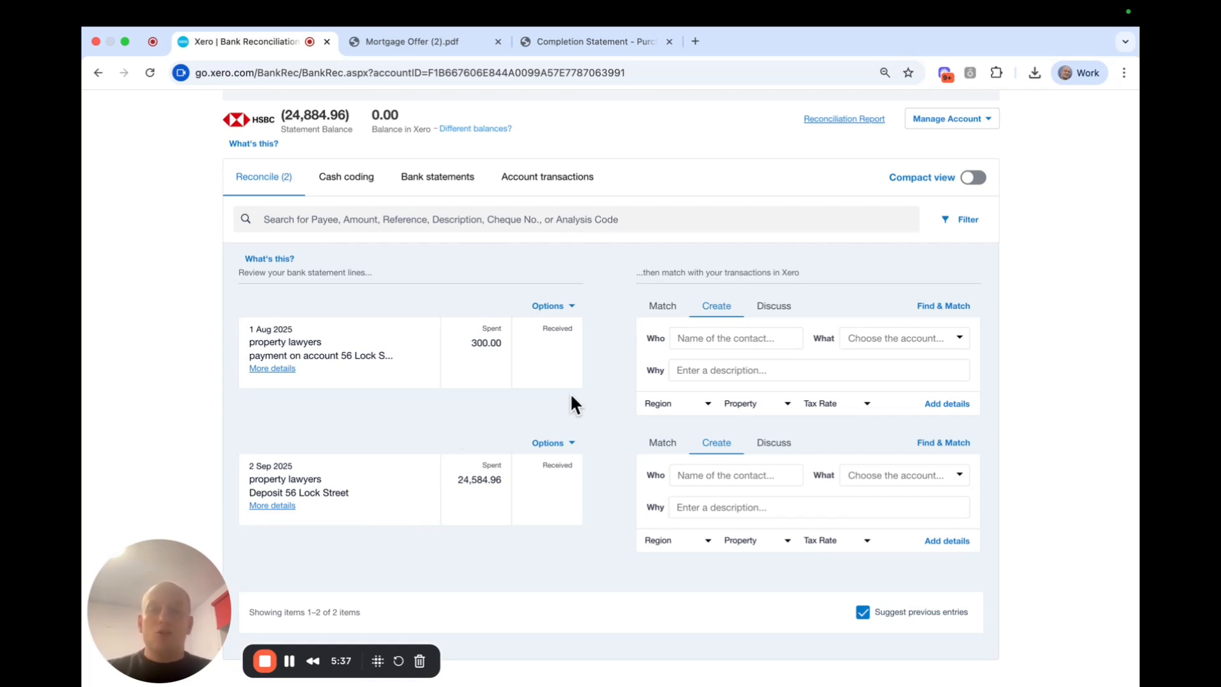
pyautogui.click(569, 40)
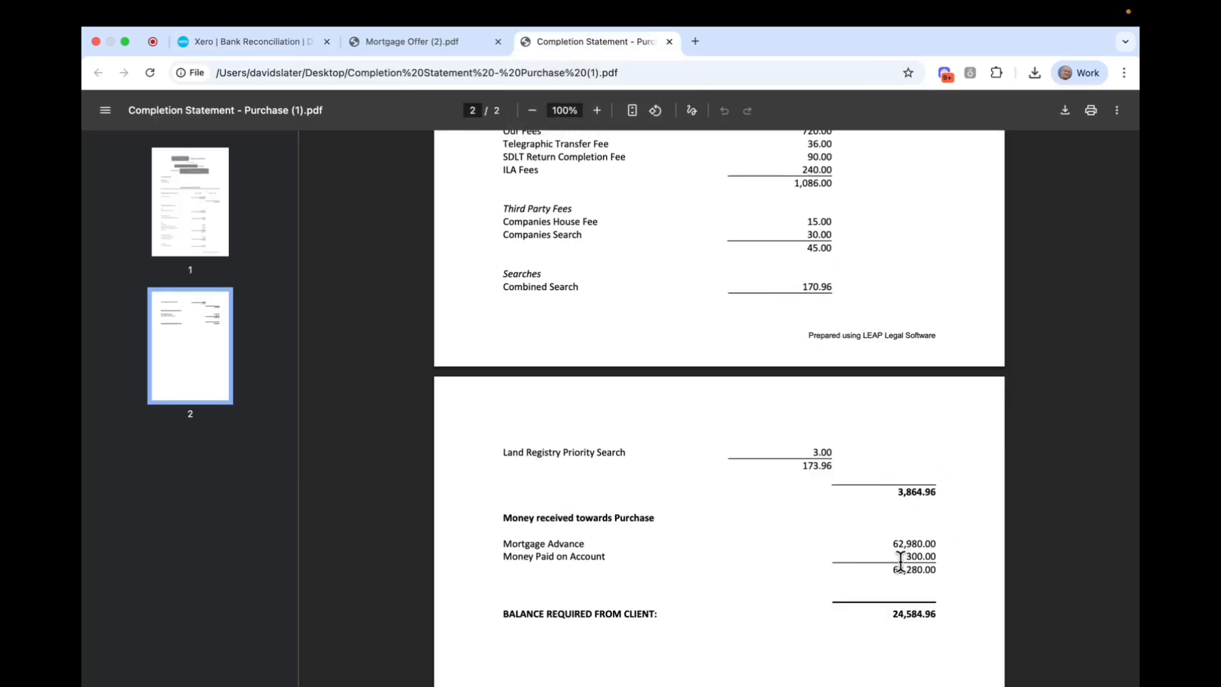
pyautogui.moveTo(503, 556); pyautogui.dragTo(950, 571)
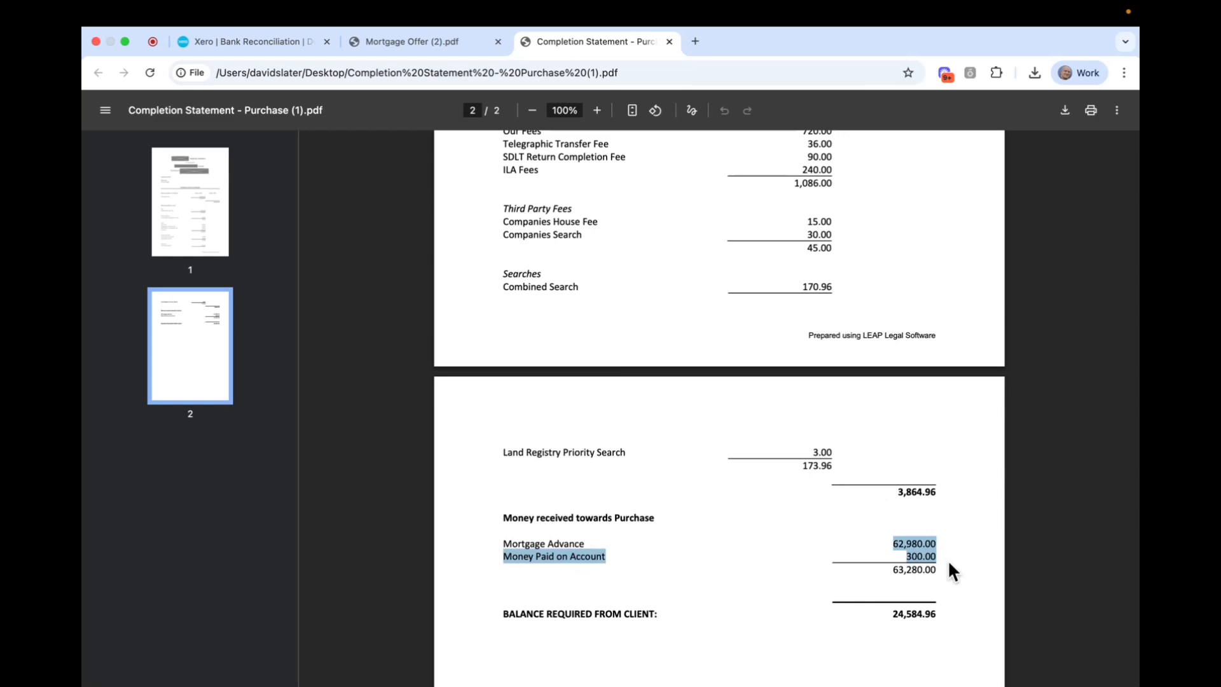
pyautogui.click(856, 595)
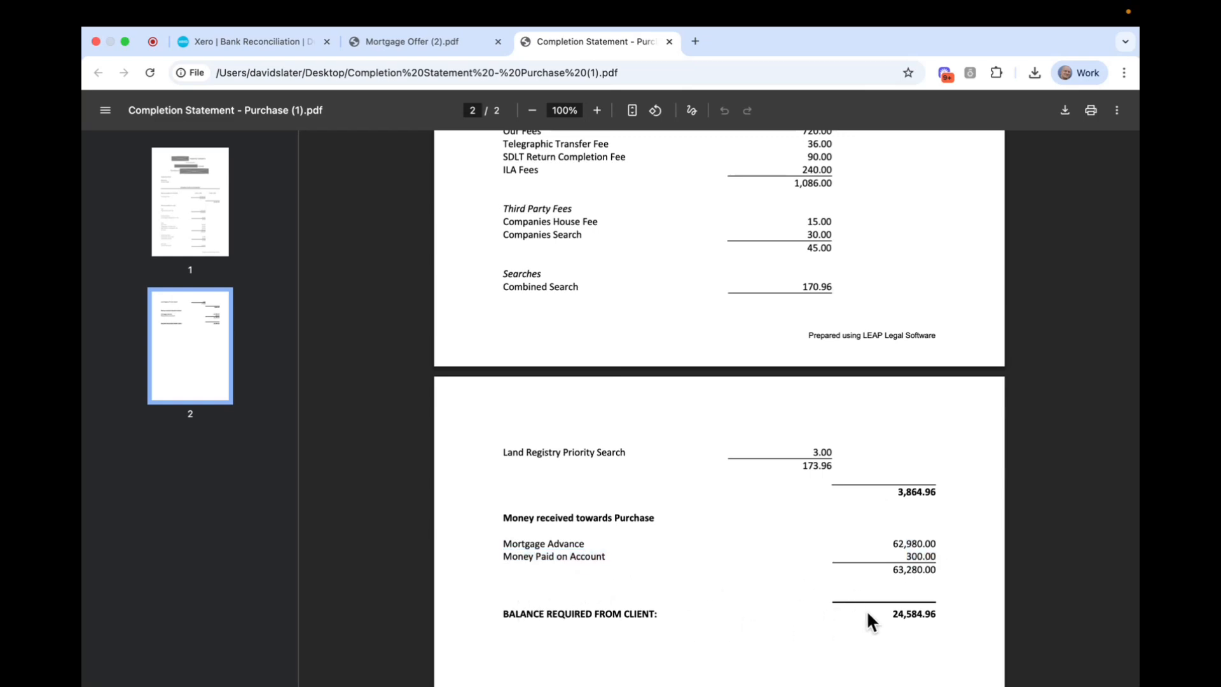
pyautogui.moveTo(891, 614); pyautogui.dragTo(948, 614)
pyautogui.click(234, 41)
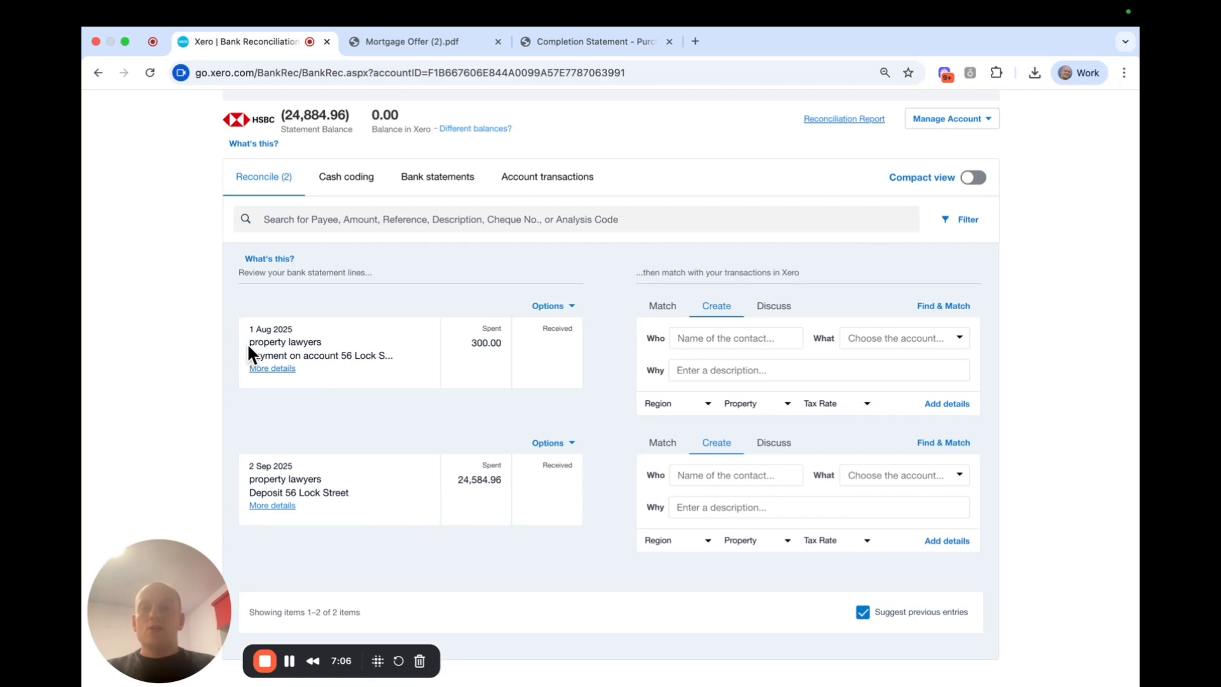
pyautogui.moveTo(249, 342); pyautogui.dragTo(333, 347)
pyautogui.press('super+c')
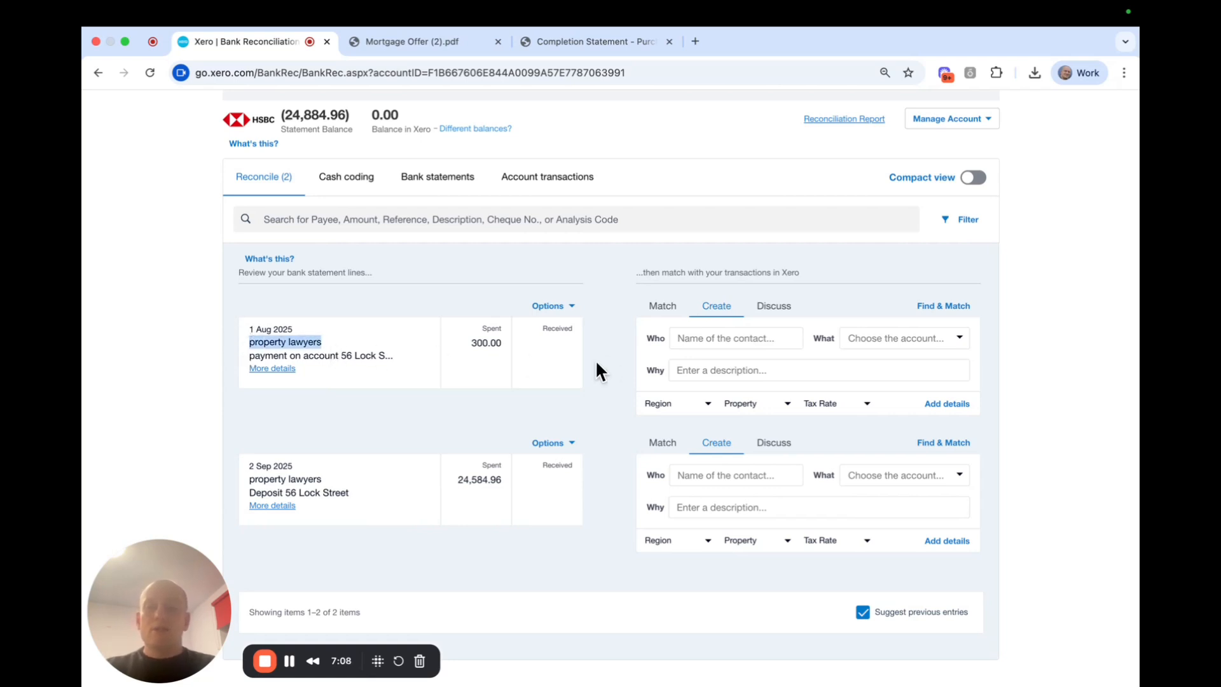
pyautogui.click(687, 338)
pyautogui.press('super+v')
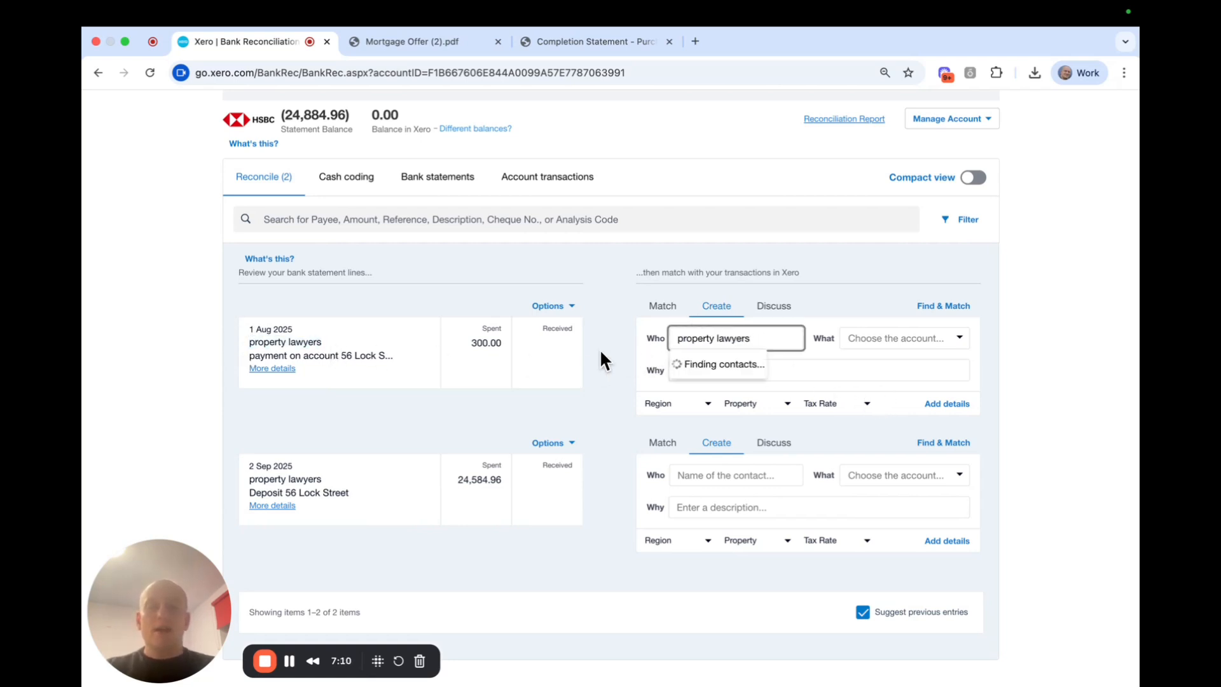
pyautogui.click(606, 347)
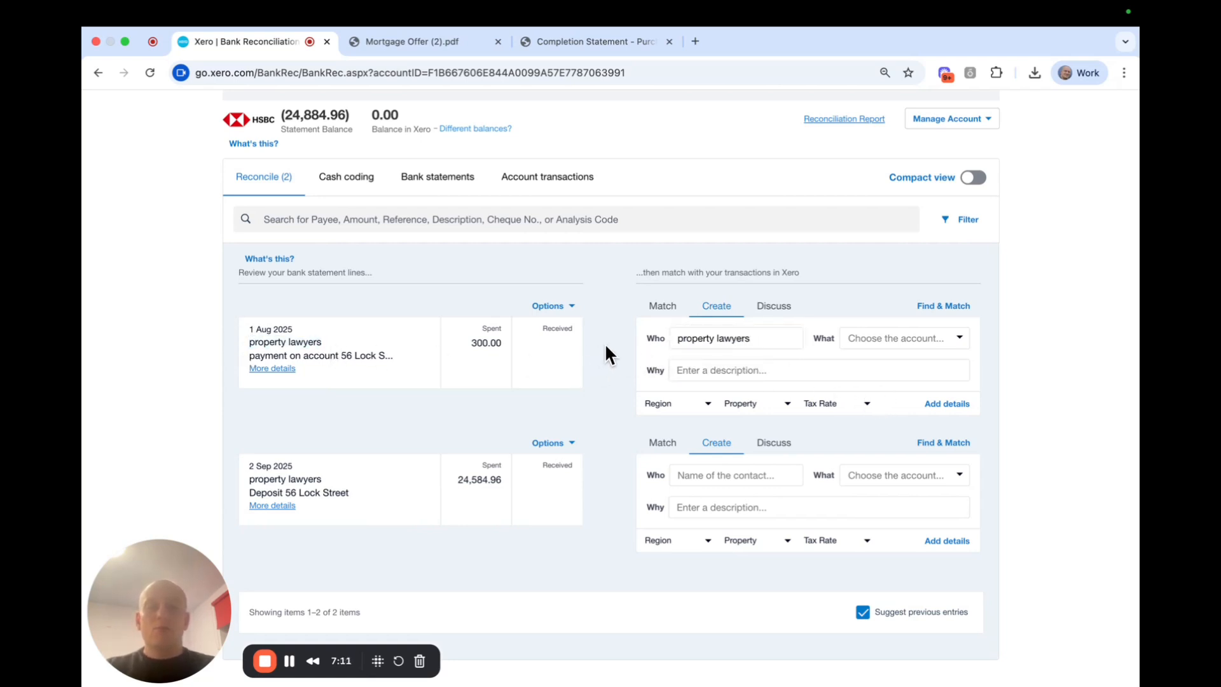
pyautogui.click(914, 336)
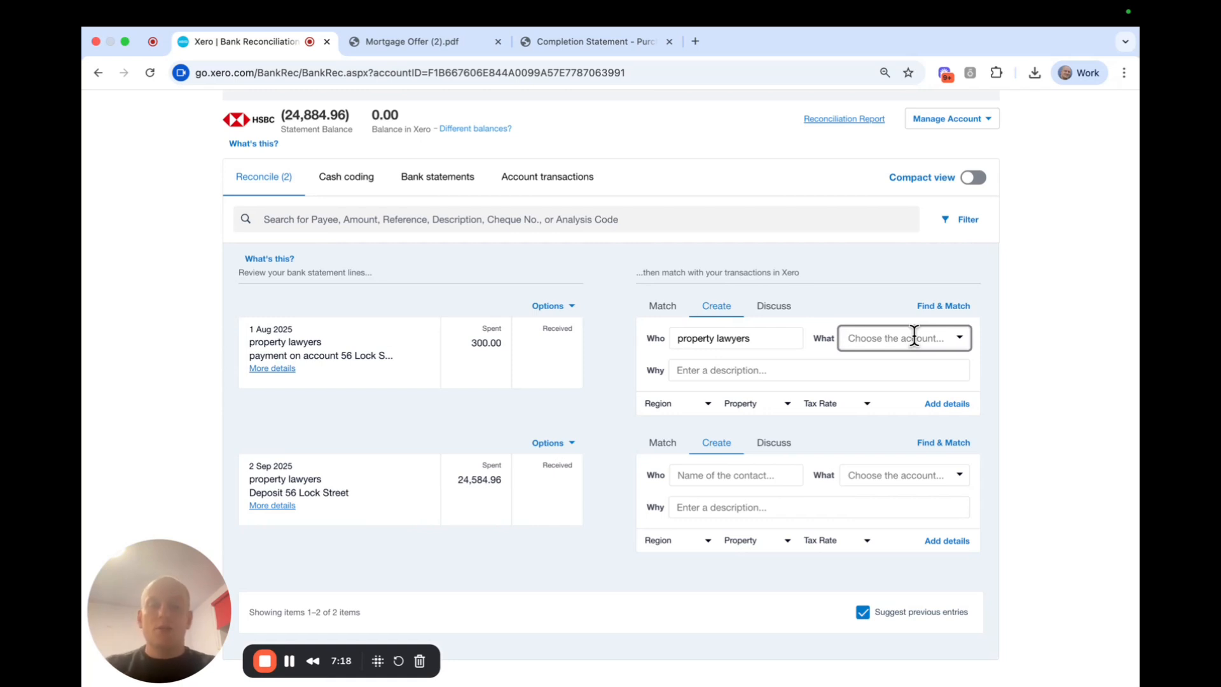
pyautogui.write('56')
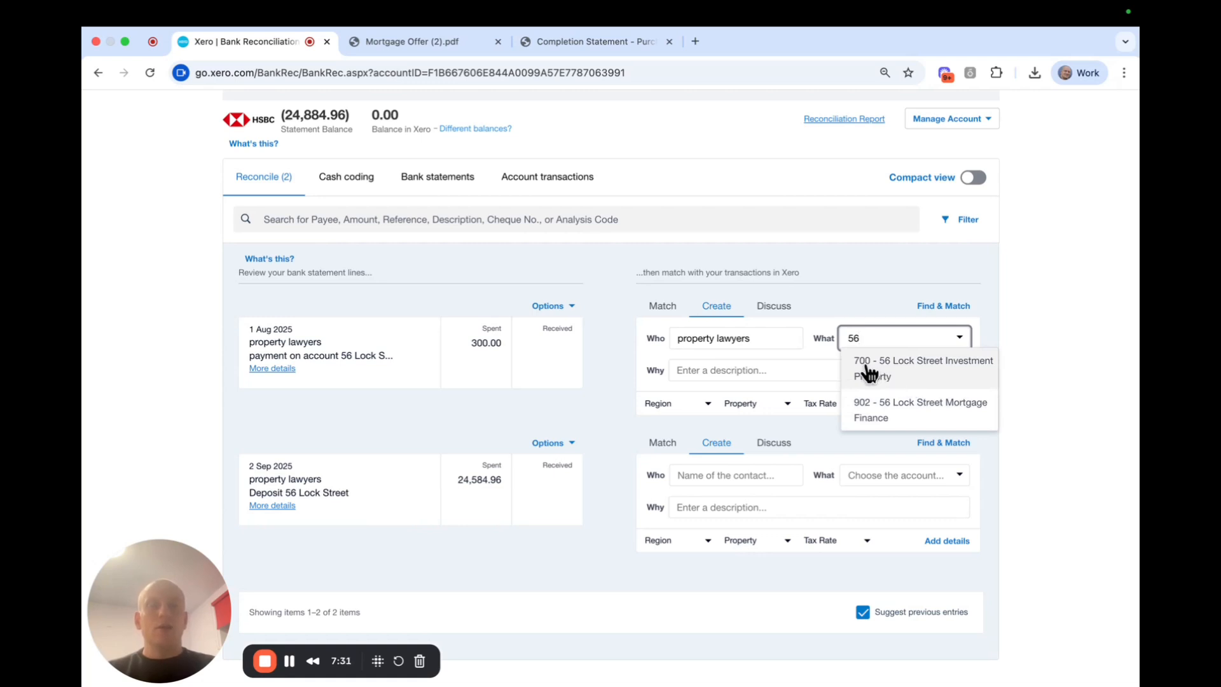
pyautogui.click(946, 371)
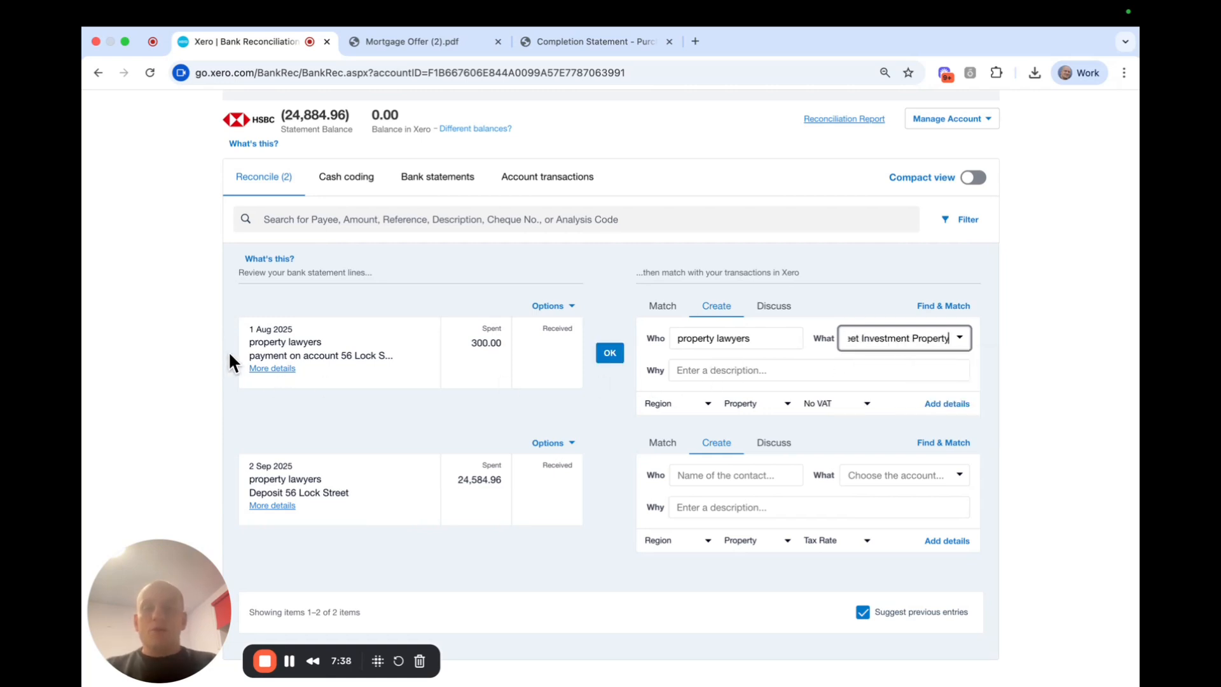
pyautogui.moveTo(250, 356); pyautogui.dragTo(395, 358)
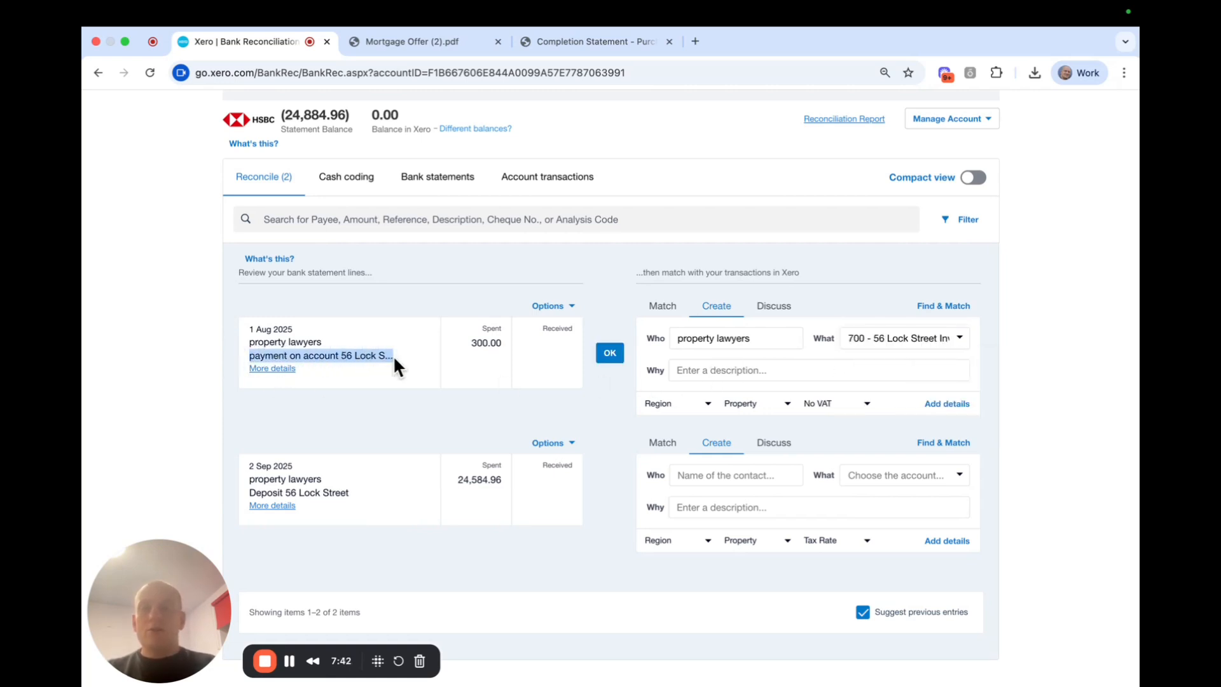
pyautogui.click(676, 375)
pyautogui.press('super+v')
pyautogui.click(904, 260)
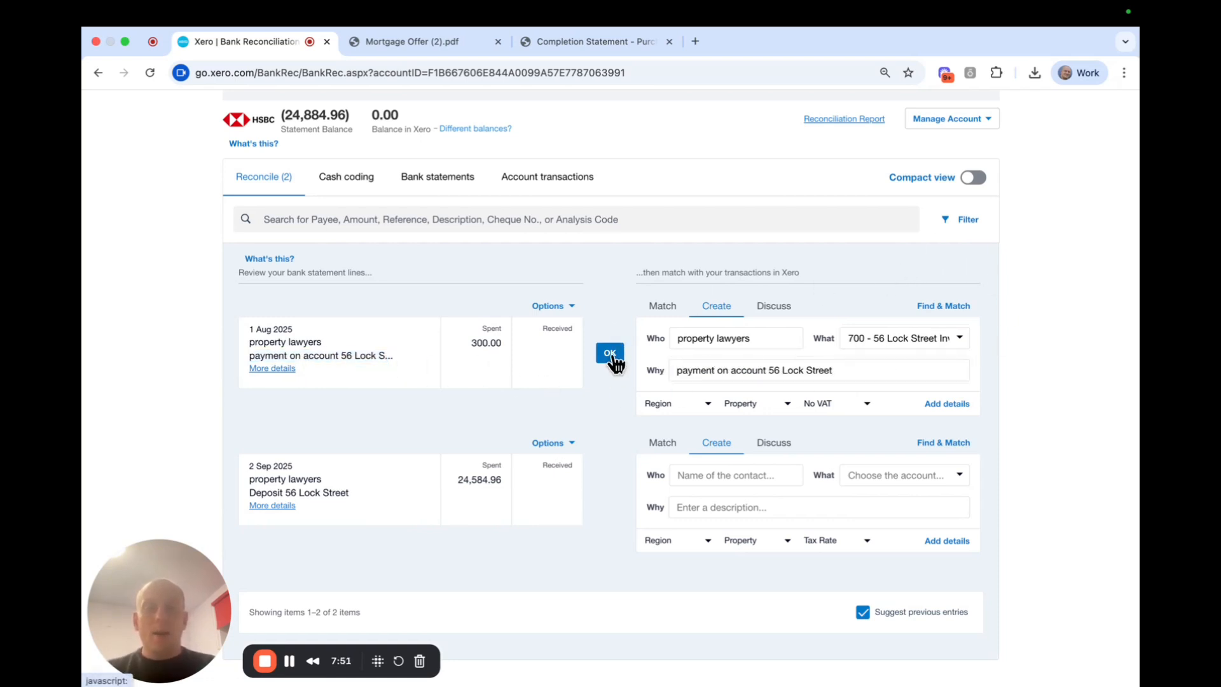
# Reconcile the 300.00 line and the auto-coded 24,584.96 line to account 700.
pyautogui.click(611, 355)
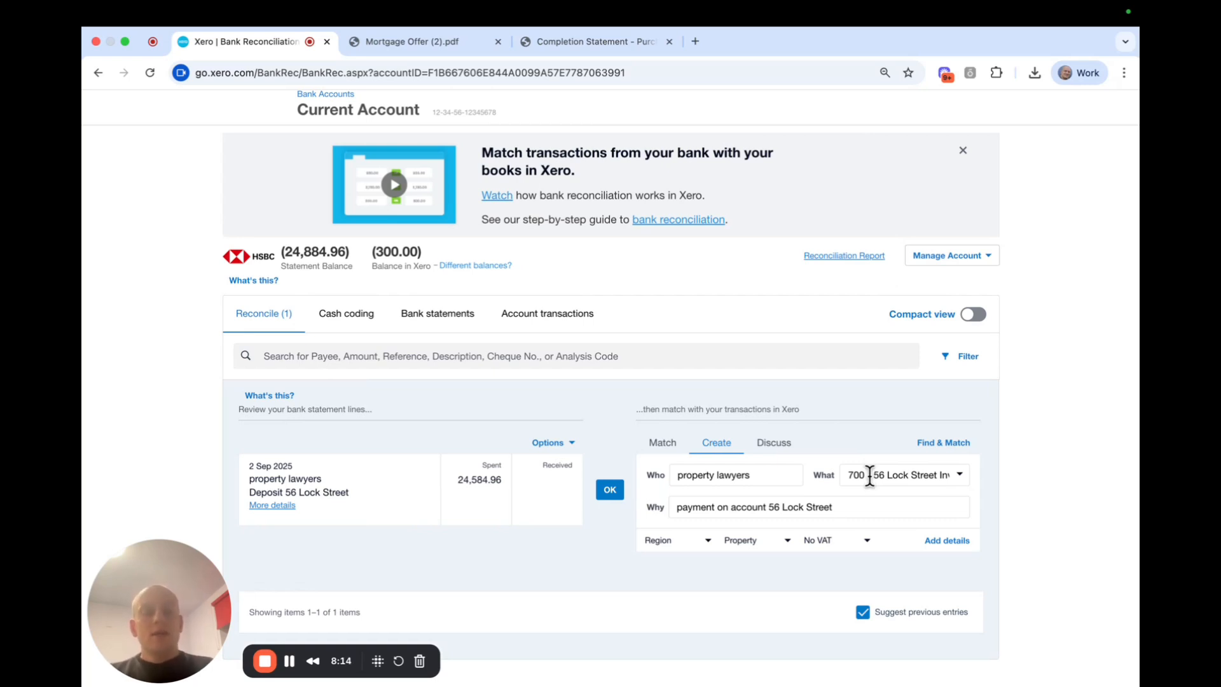
pyautogui.click(608, 491)
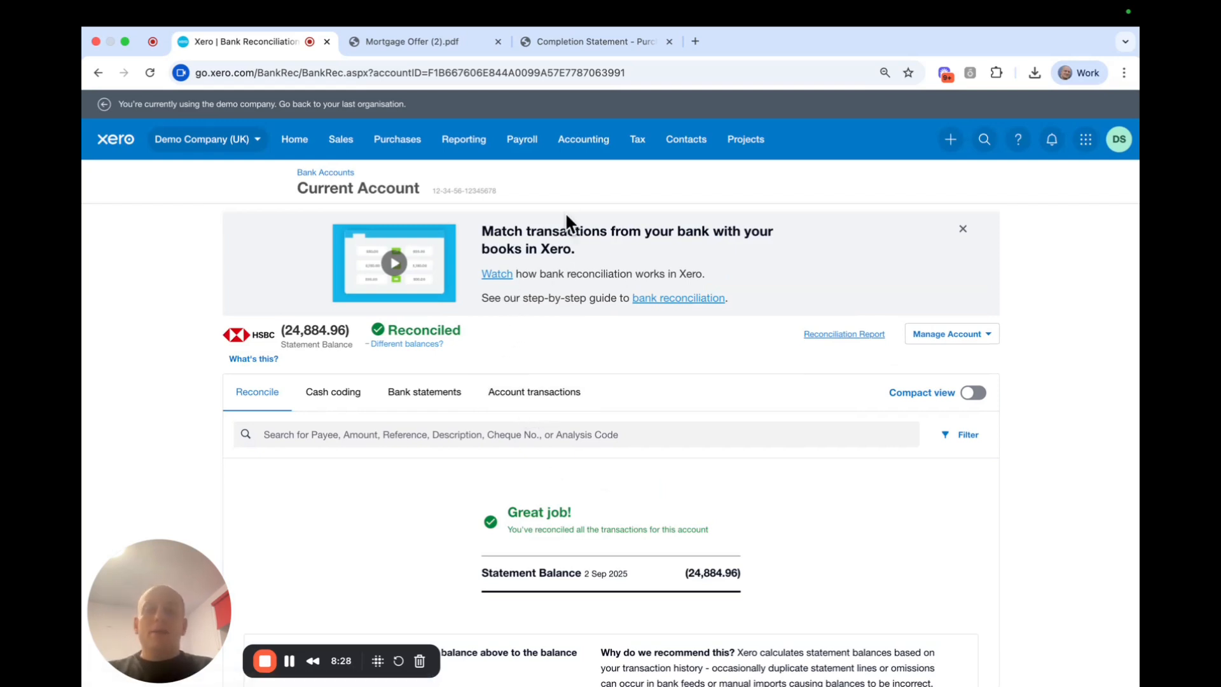
pyautogui.click(582, 141)
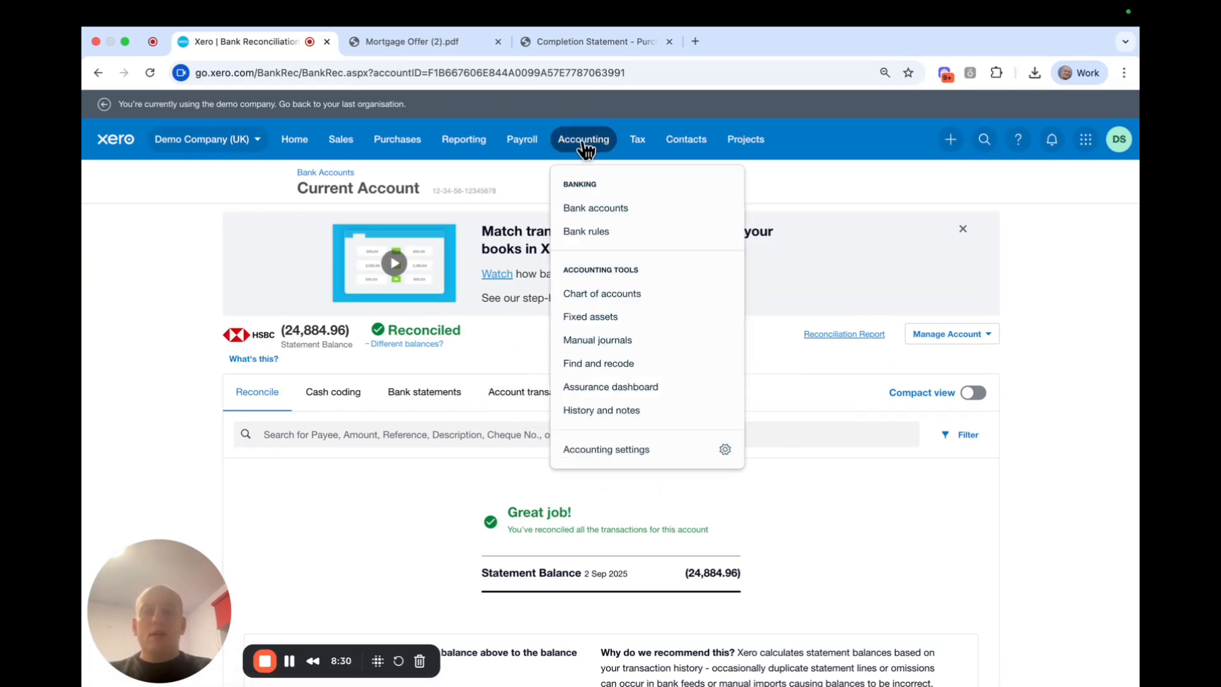
# Run the Balance Sheet report dated today, 25 September 2025.
pyautogui.click(463, 141)
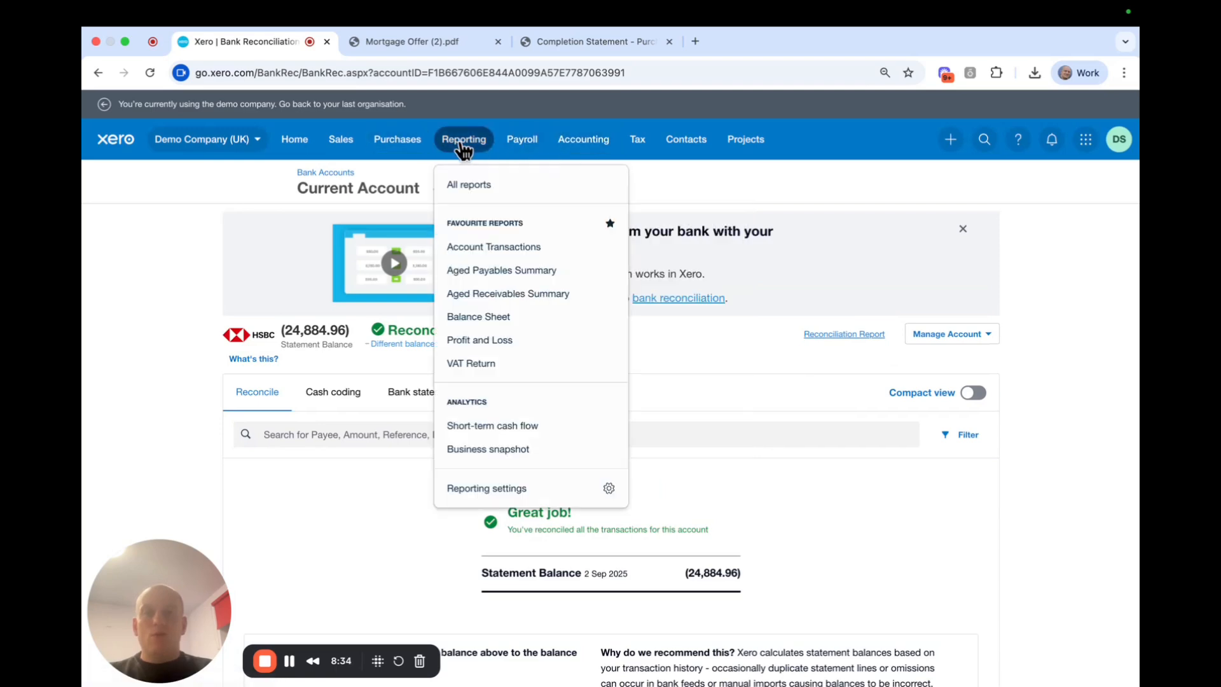
pyautogui.click(507, 318)
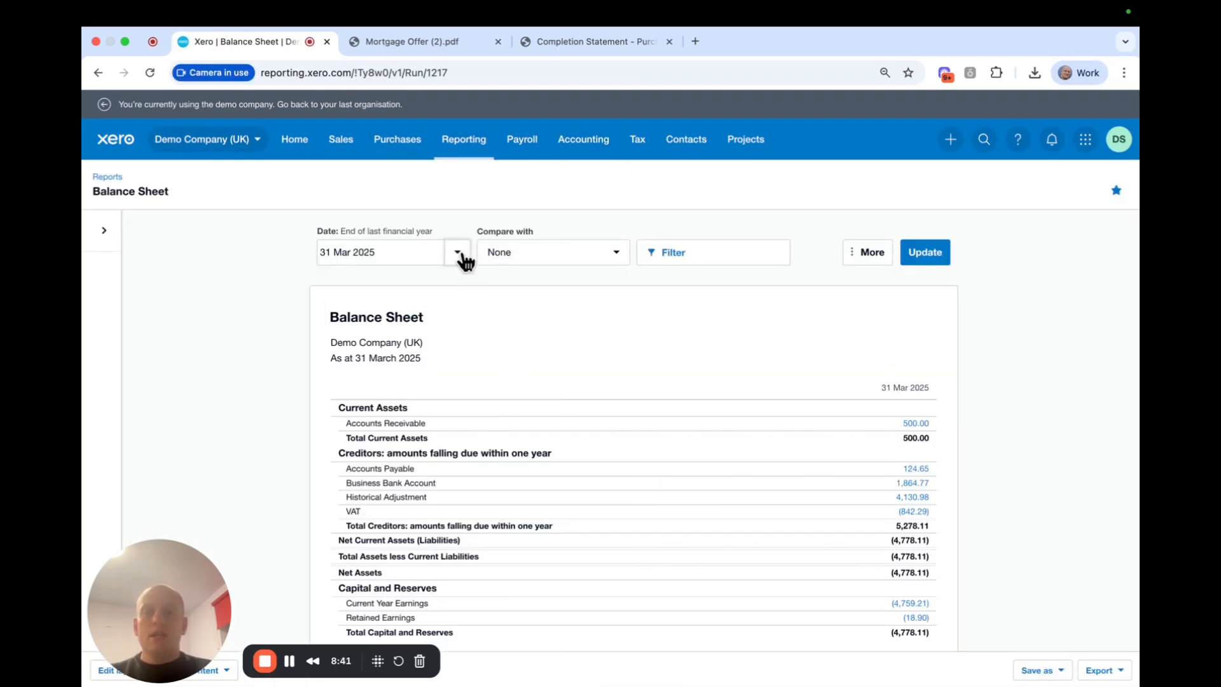
pyautogui.click(460, 255)
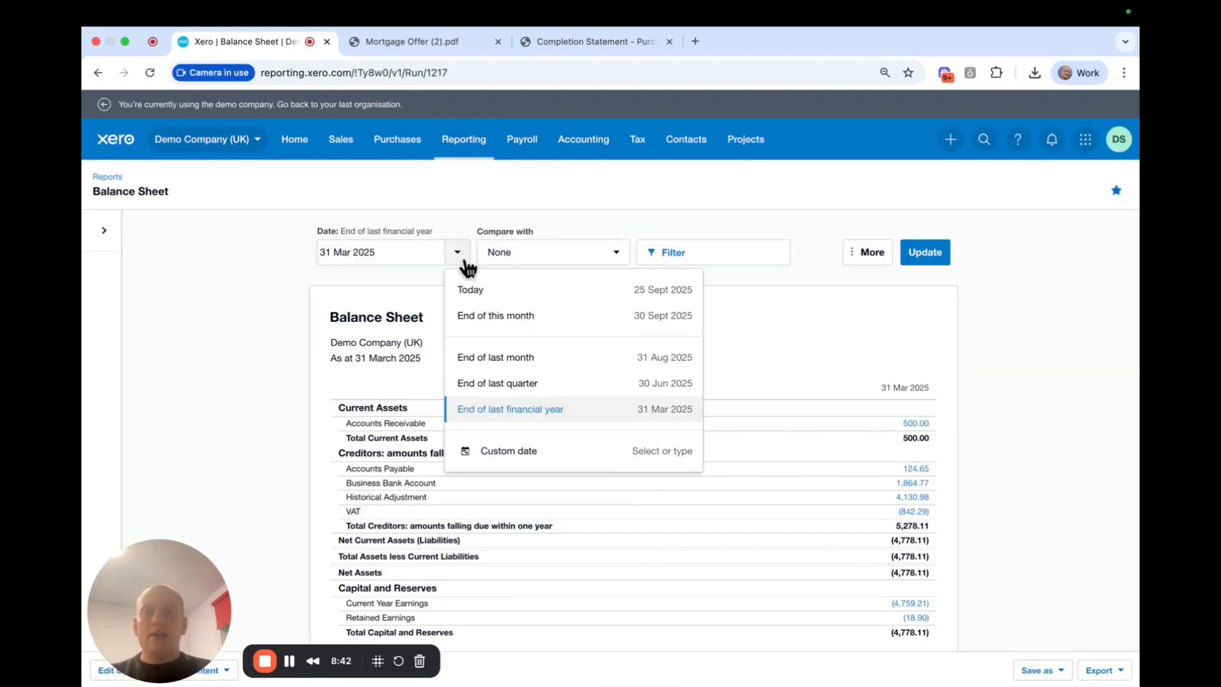
pyautogui.click(509, 291)
pyautogui.click(926, 253)
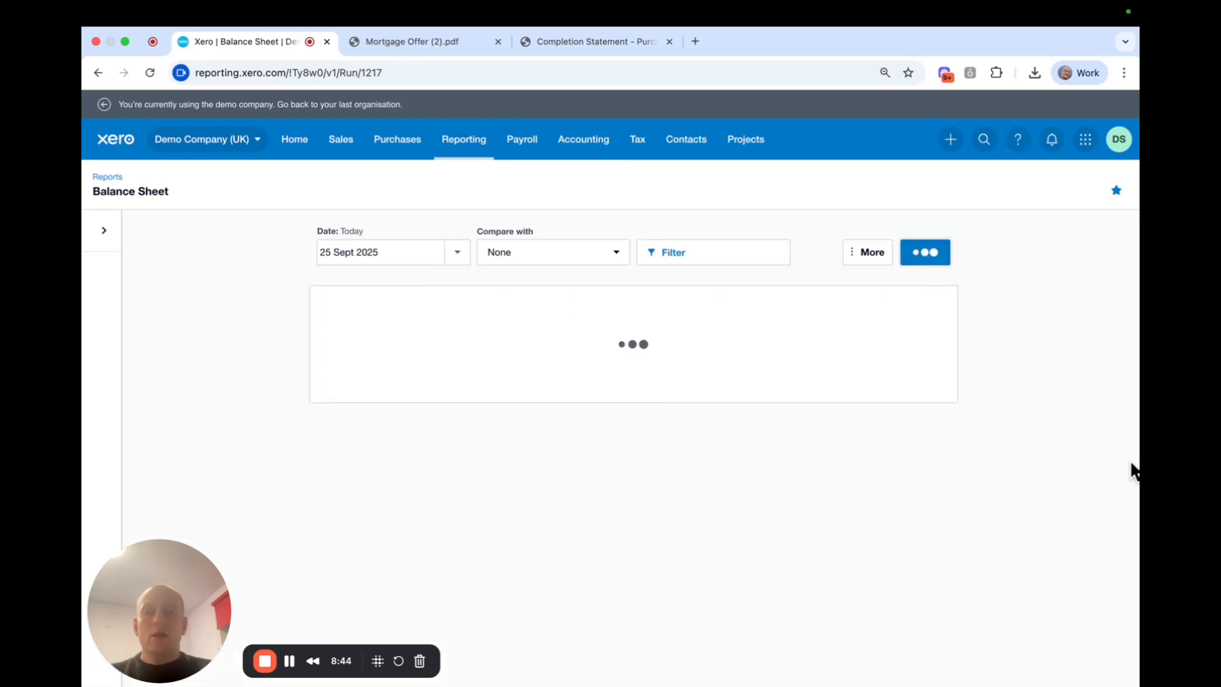
pyautogui.moveTo(353, 440); pyautogui.dragTo(699, 444)
pyautogui.moveTo(869, 439); pyautogui.dragTo(935, 433)
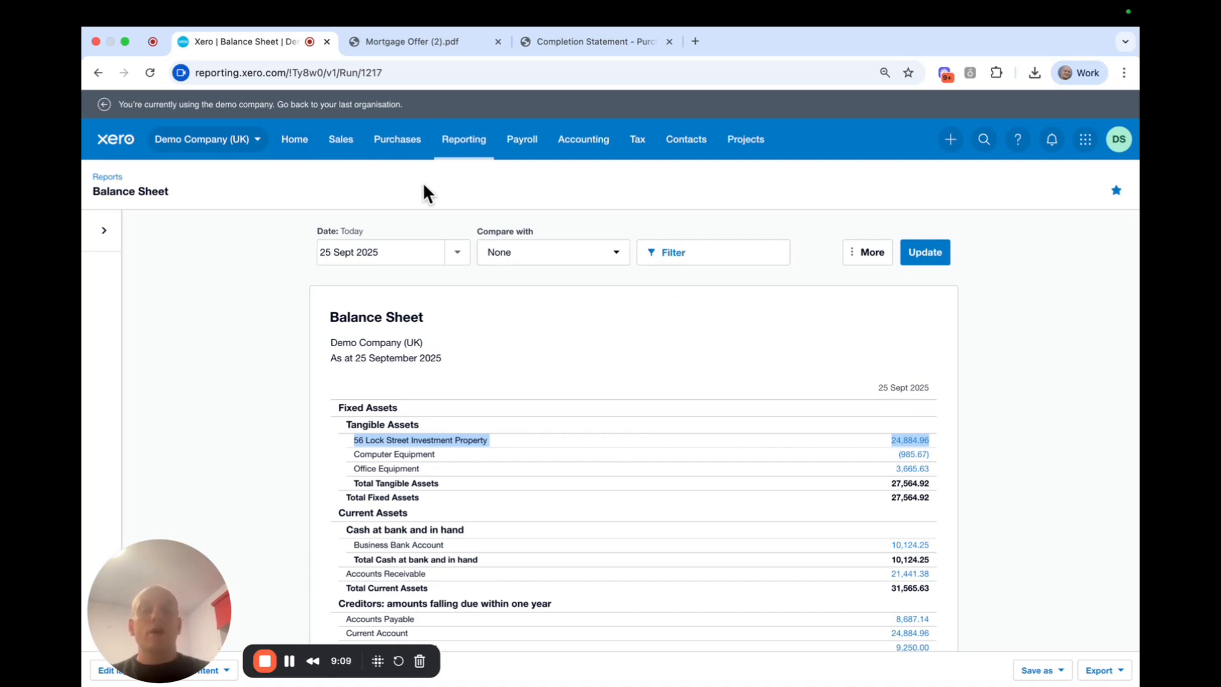
pyautogui.click(1044, 419)
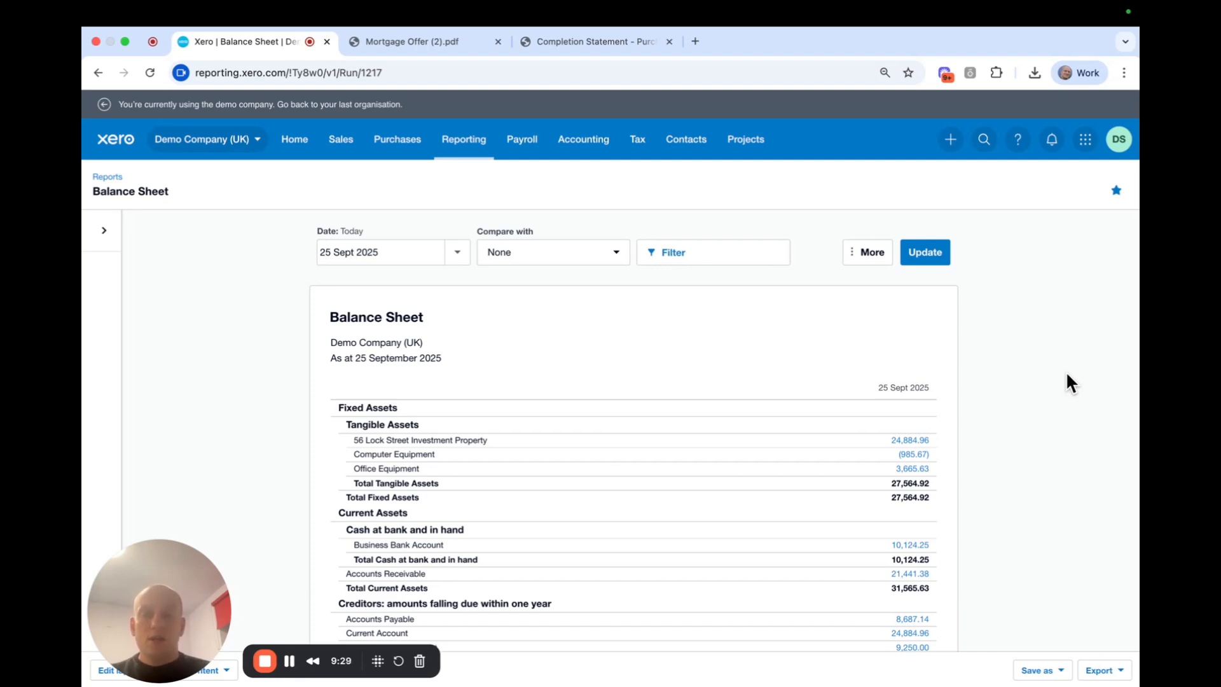
pyautogui.scroll(-3, 1060, 390)
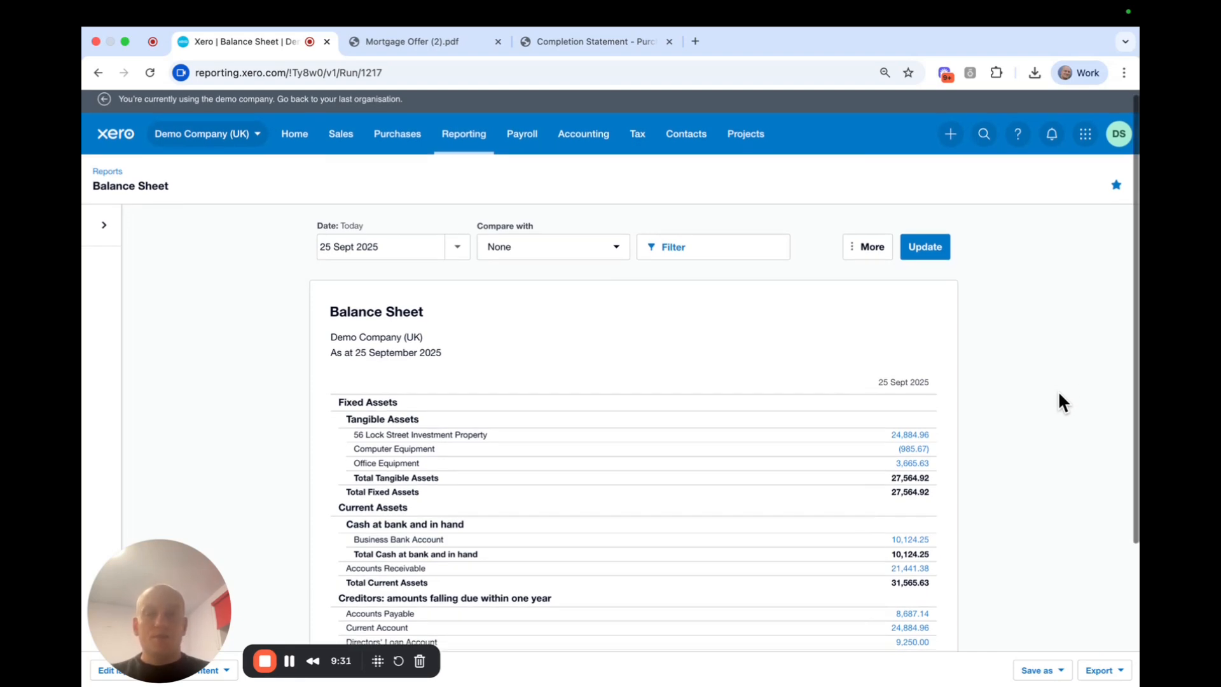
pyautogui.scroll(3, 1058, 391)
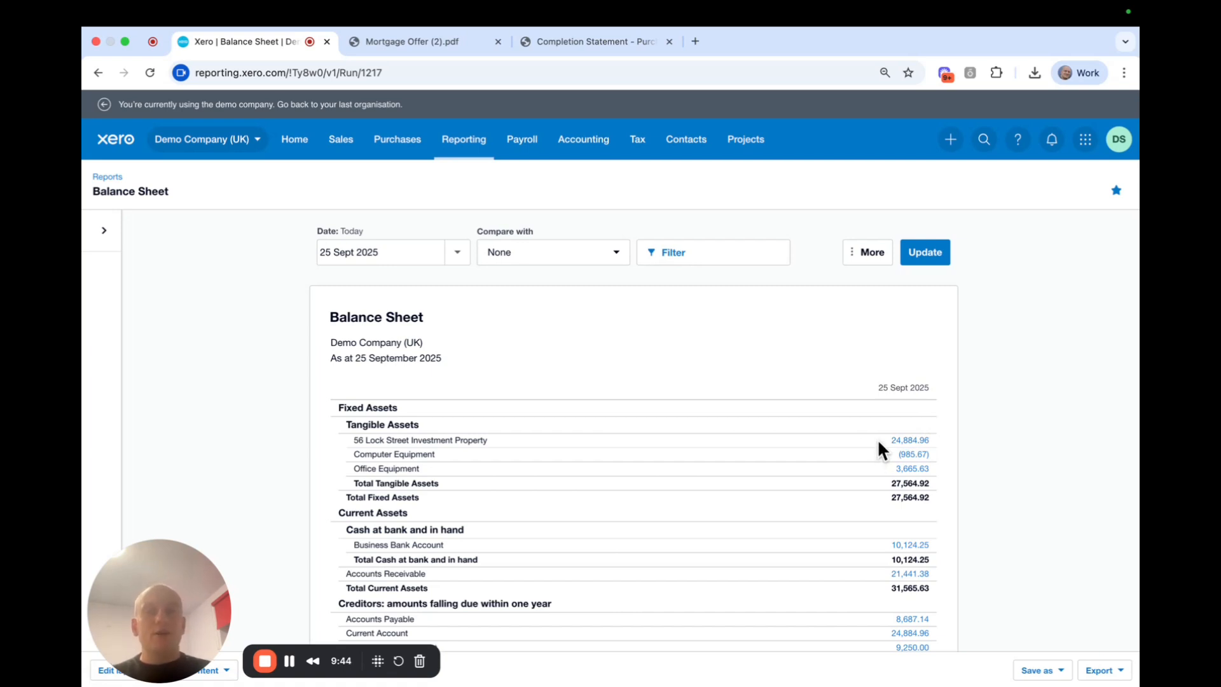
# Scroll through the completion statement PDF to review its figures.
pyautogui.click(579, 42)
pyautogui.scroll(10, 613, 191)
pyautogui.scroll(-3, 840, 343)
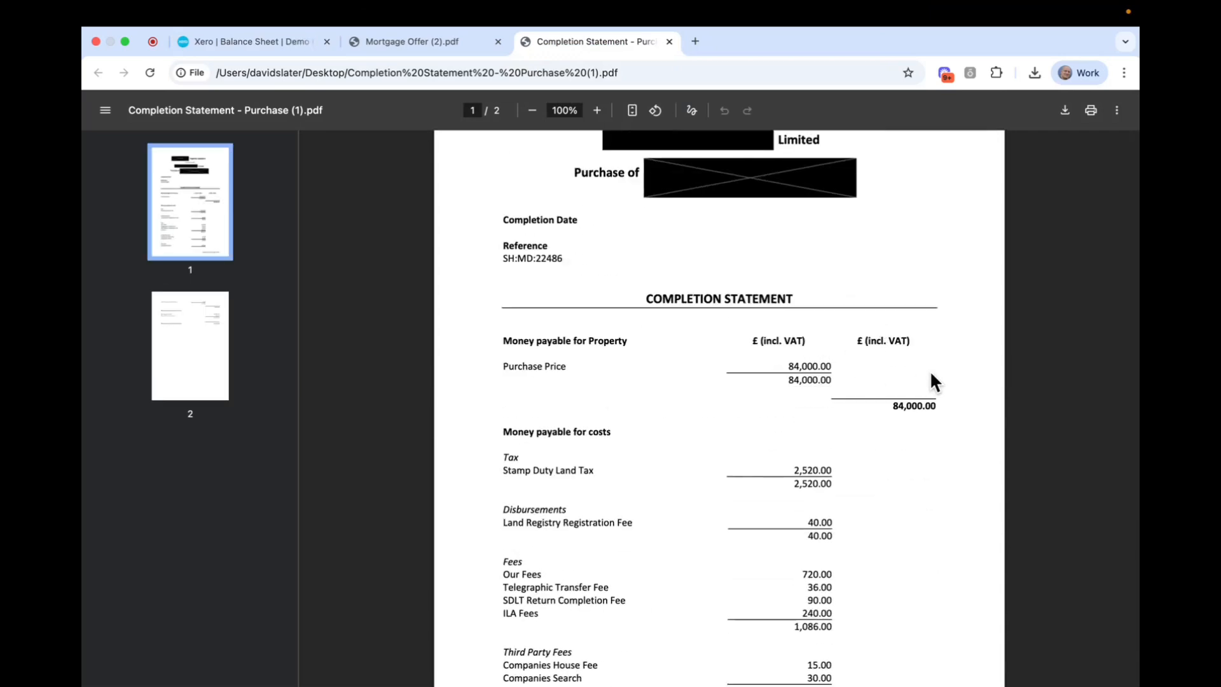
pyautogui.scroll(-5, 929, 371)
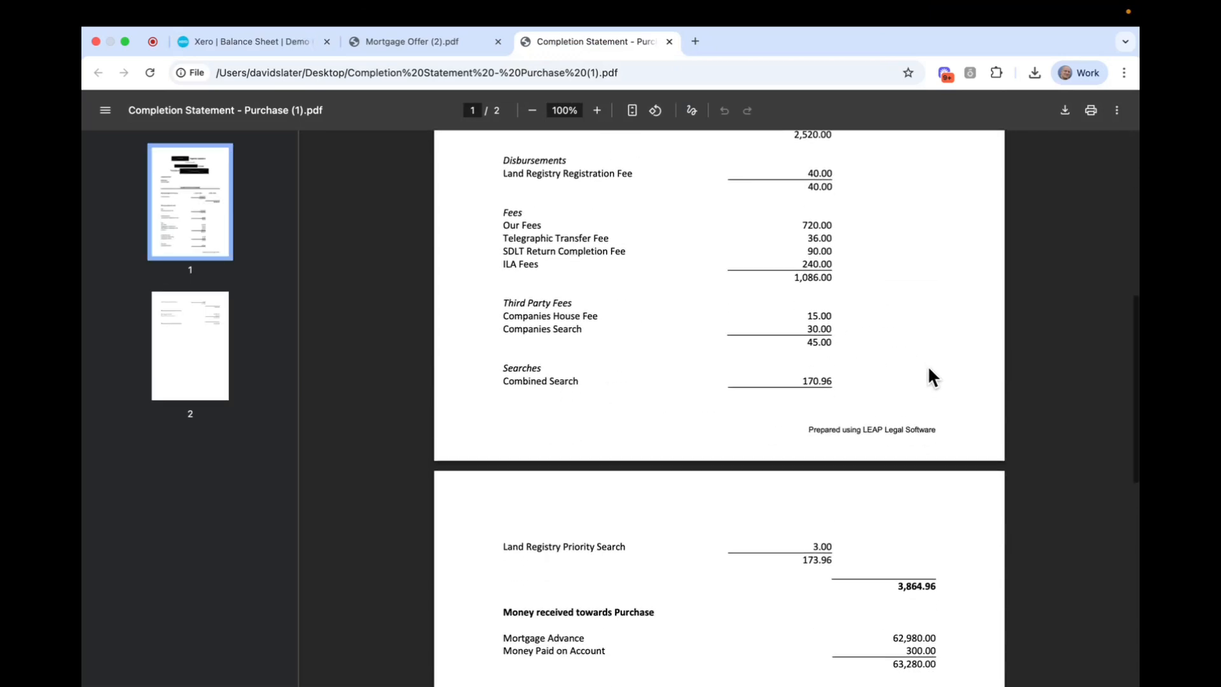
pyautogui.scroll(-8, 926, 364)
pyautogui.scroll(5, 922, 357)
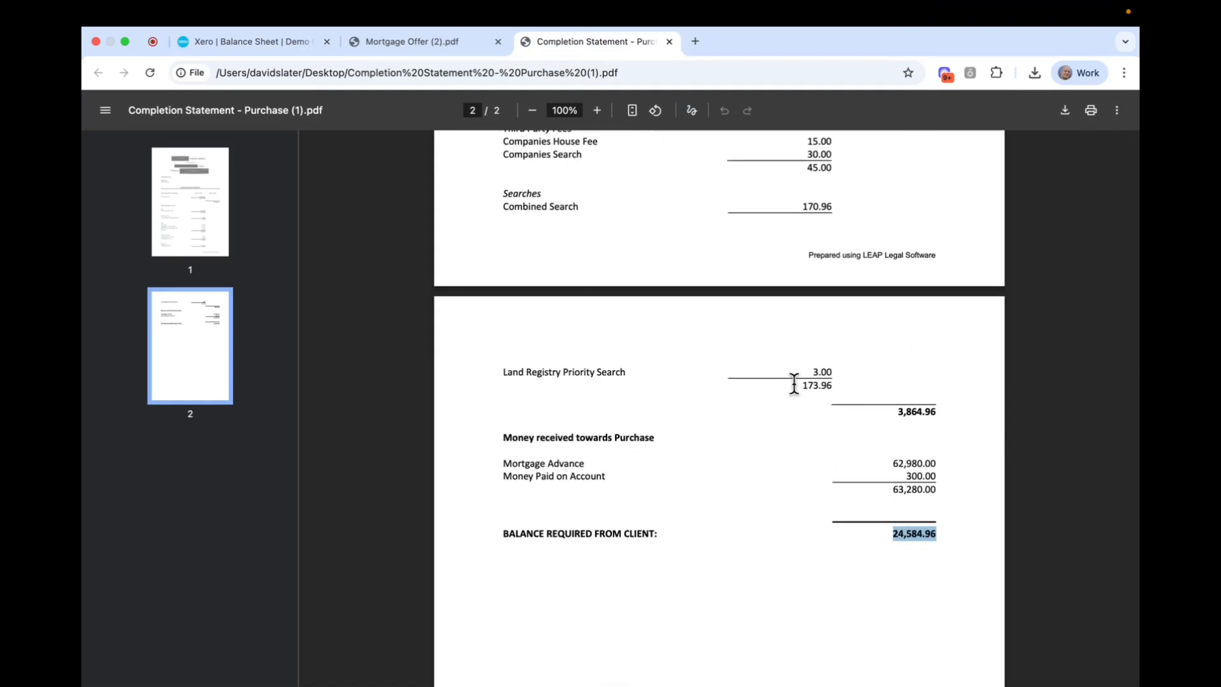
pyautogui.scroll(7, 794, 383)
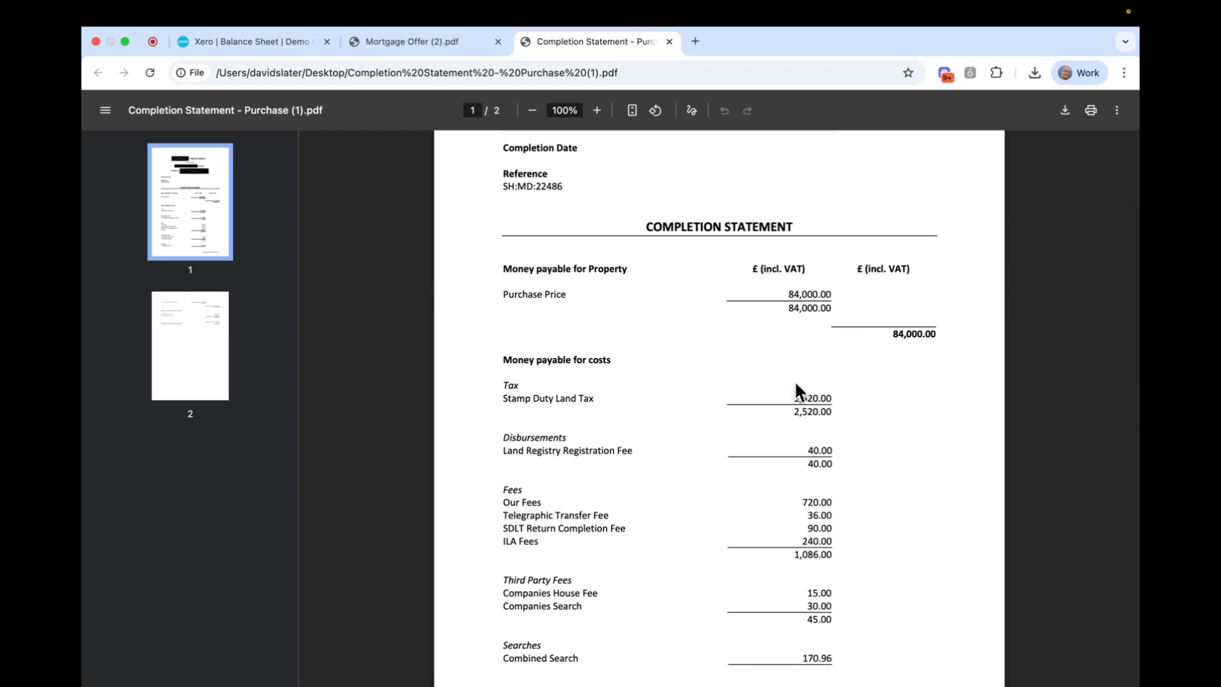
pyautogui.scroll(-5, 893, 371)
pyautogui.scroll(-5, 893, 371)
# Highlight the 24,584.96 balance required from client and return to the Xero balance sheet.
pyautogui.doubleClick(897, 382)
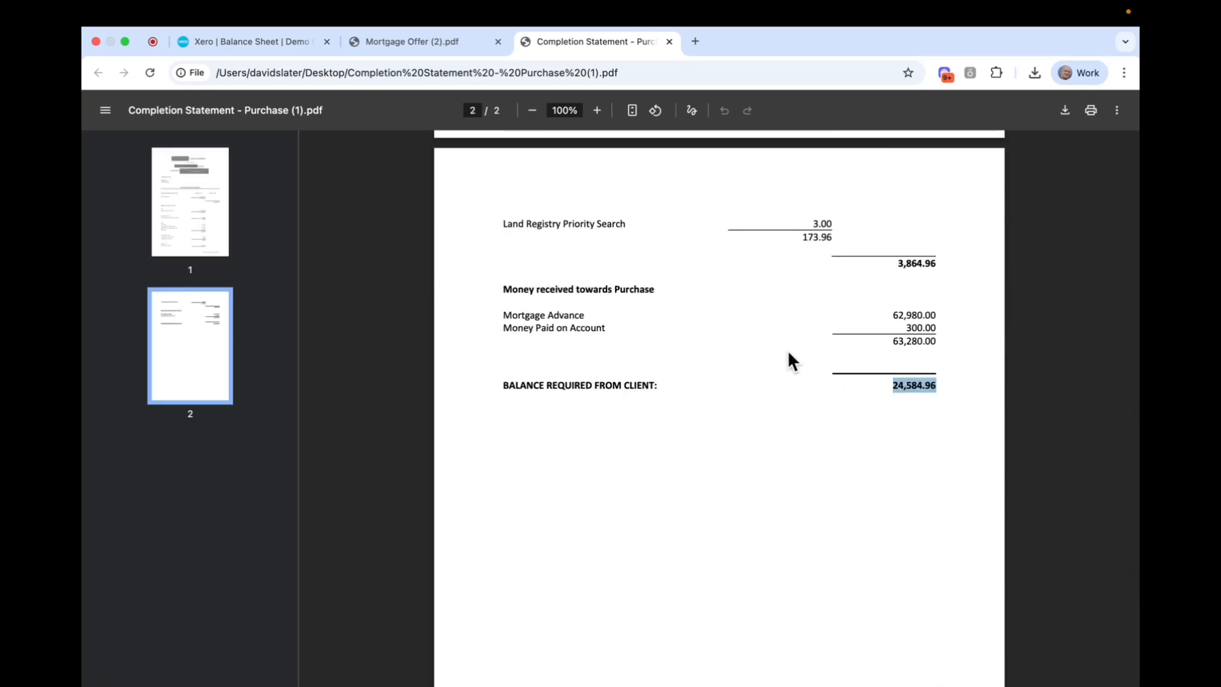
pyautogui.scroll(5, 789, 344)
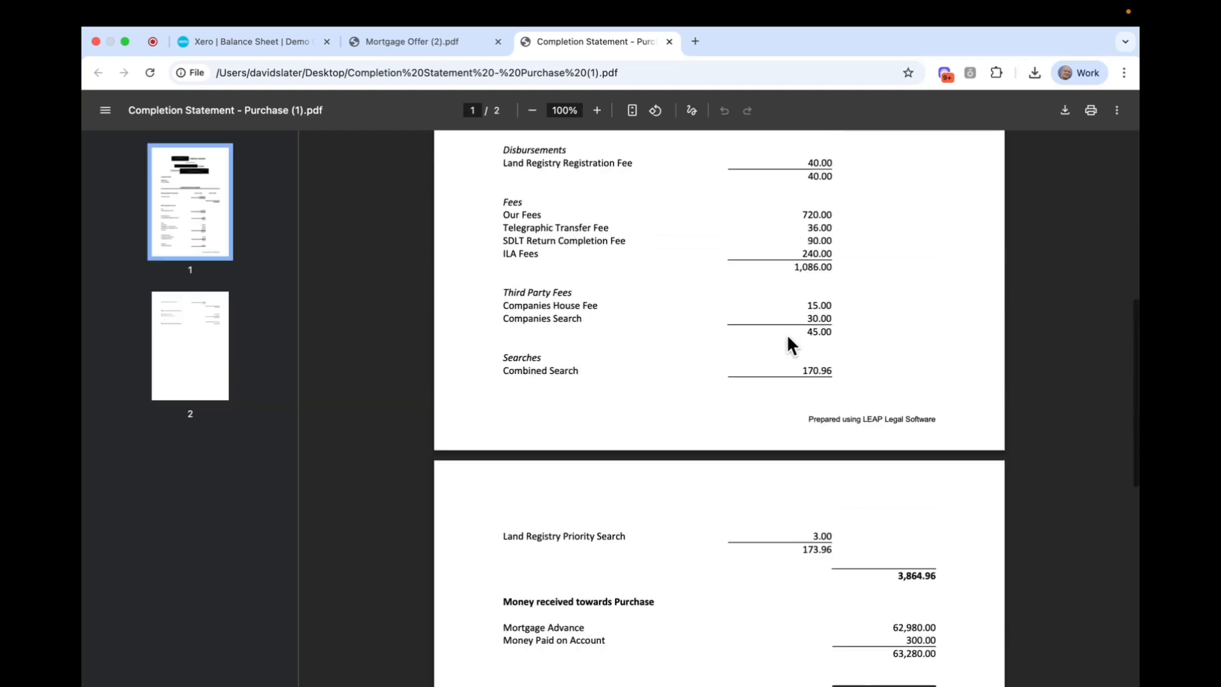
pyautogui.scroll(4, 792, 337)
pyautogui.scroll(-8, 801, 356)
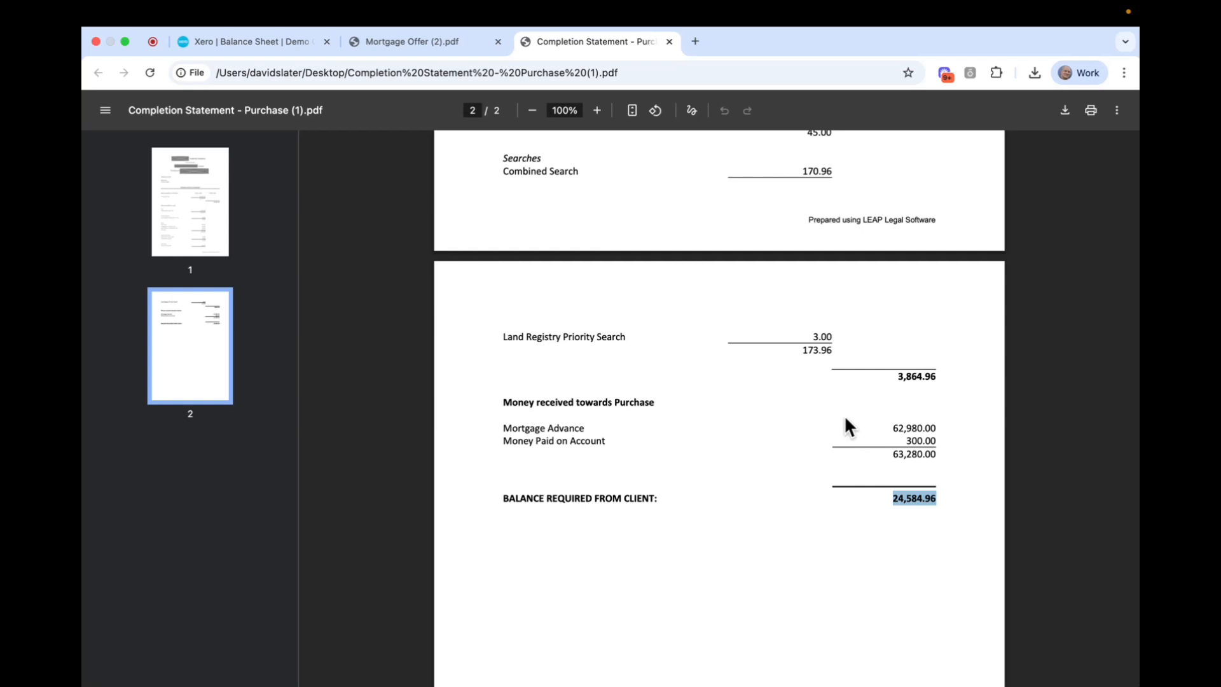
pyautogui.click(247, 41)
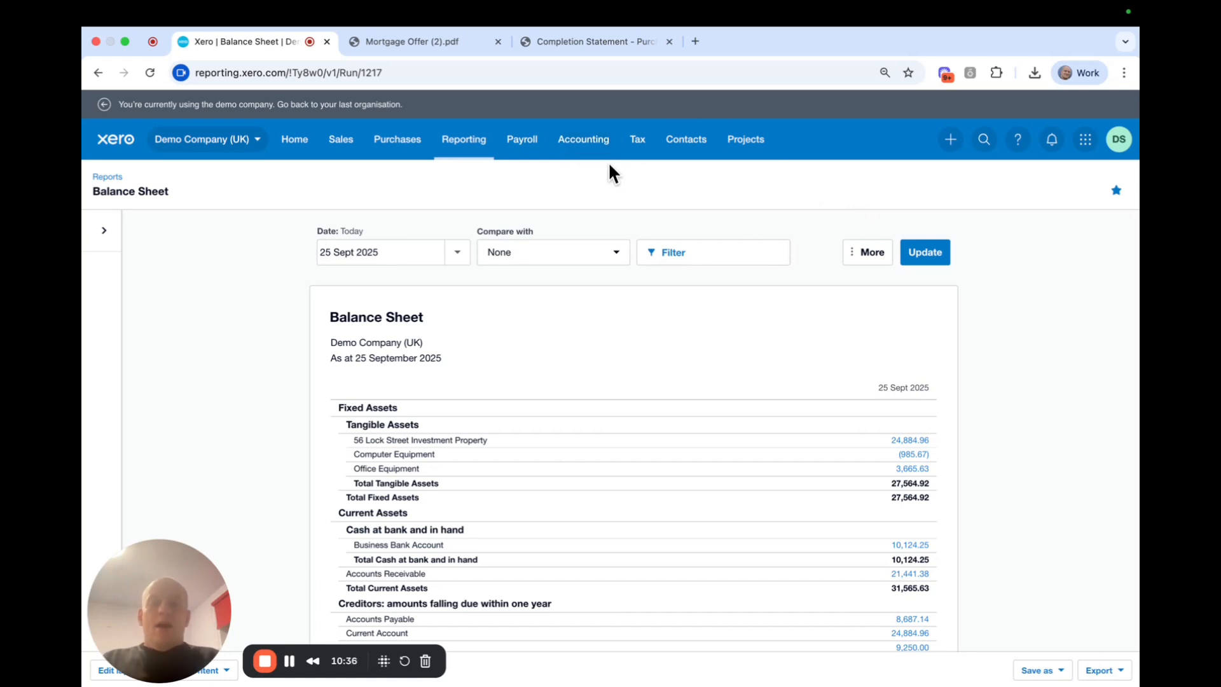
# Go to the Manual journals page from the Accounting menu.
pyautogui.click(464, 141)
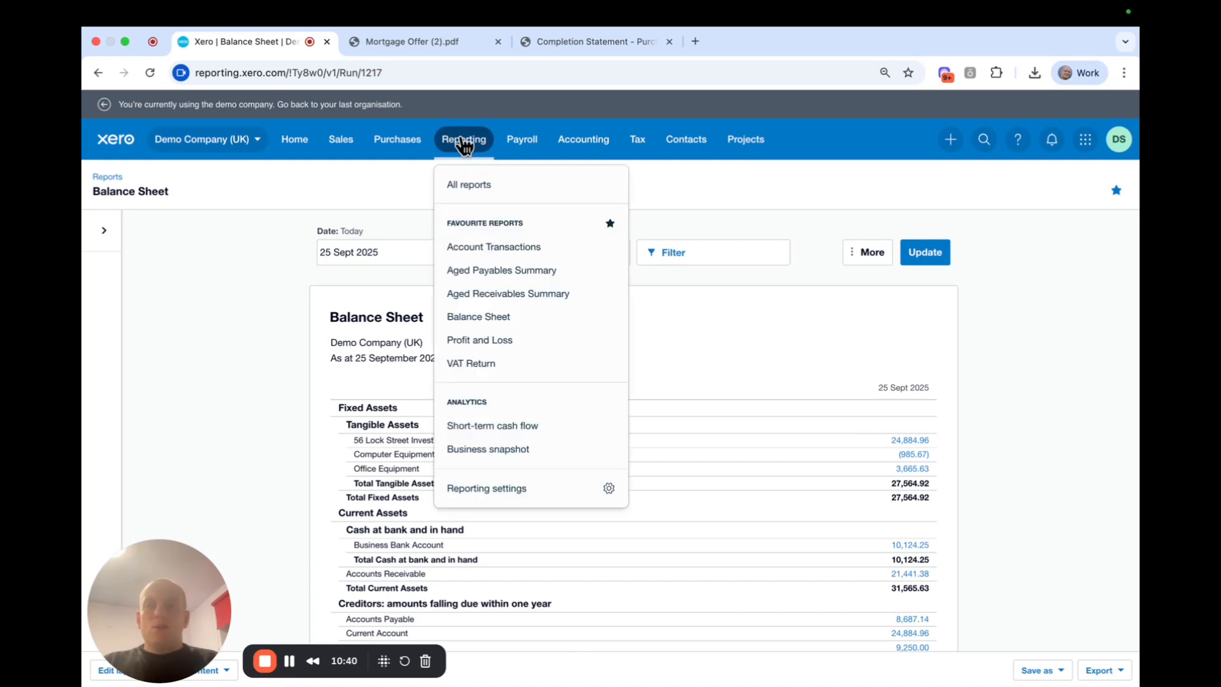
pyautogui.click(595, 141)
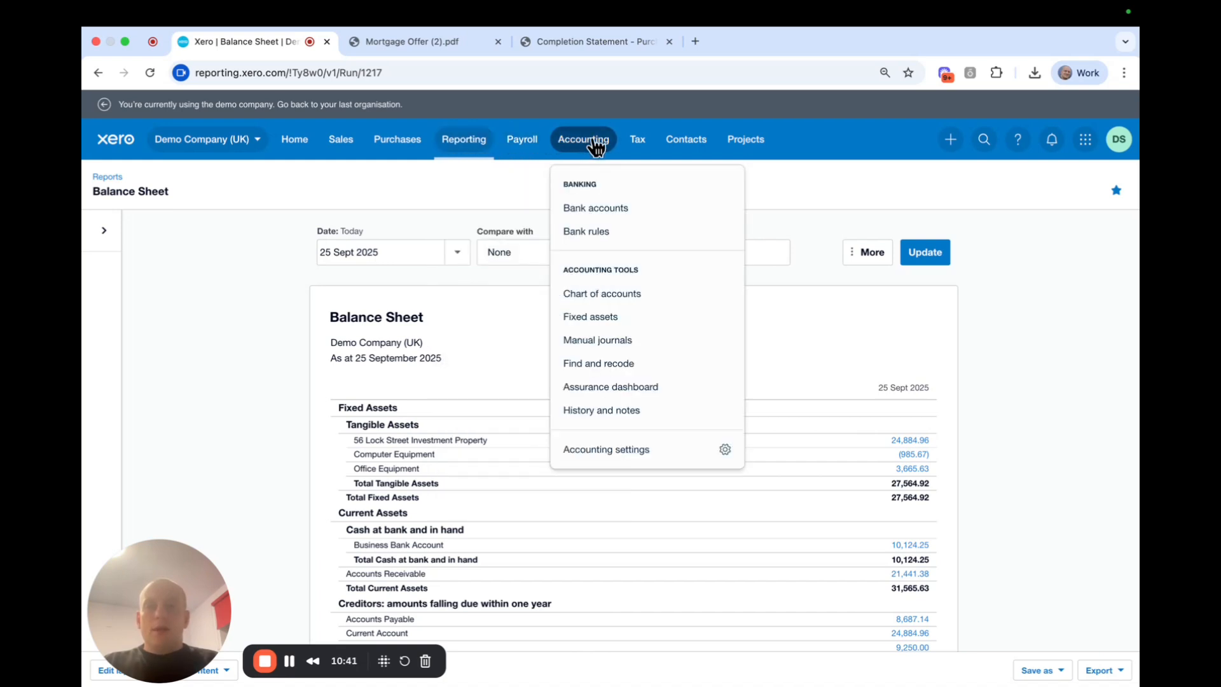
pyautogui.click(610, 346)
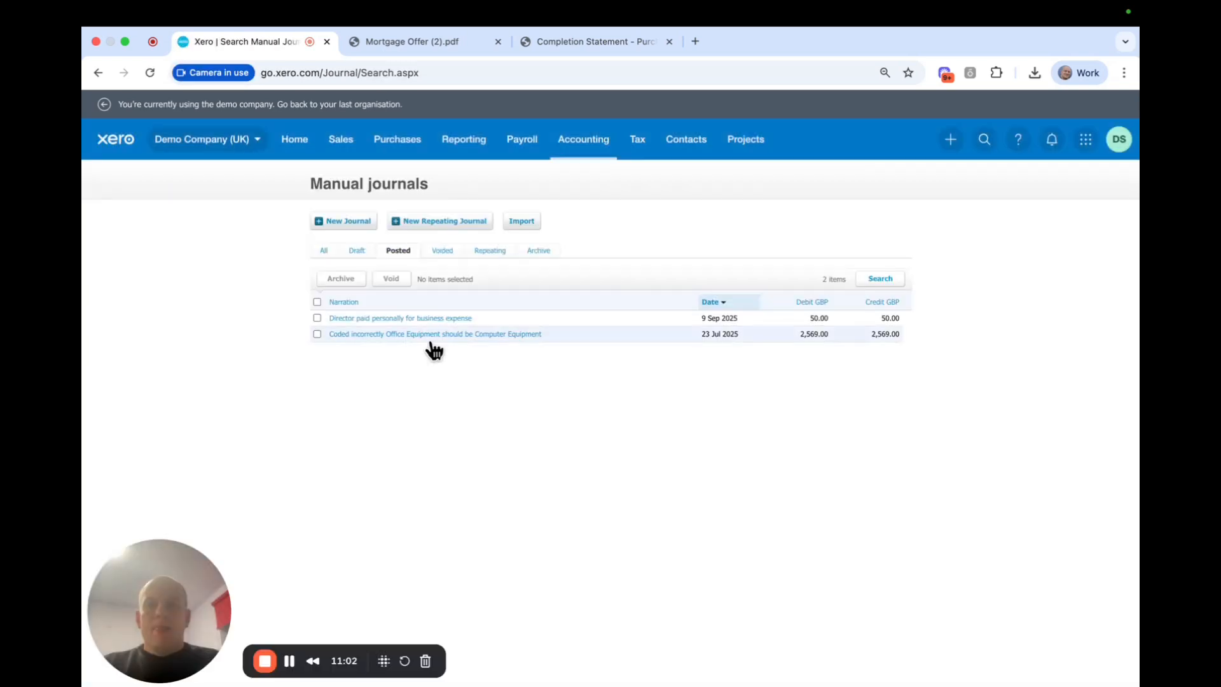
pyautogui.click(326, 219)
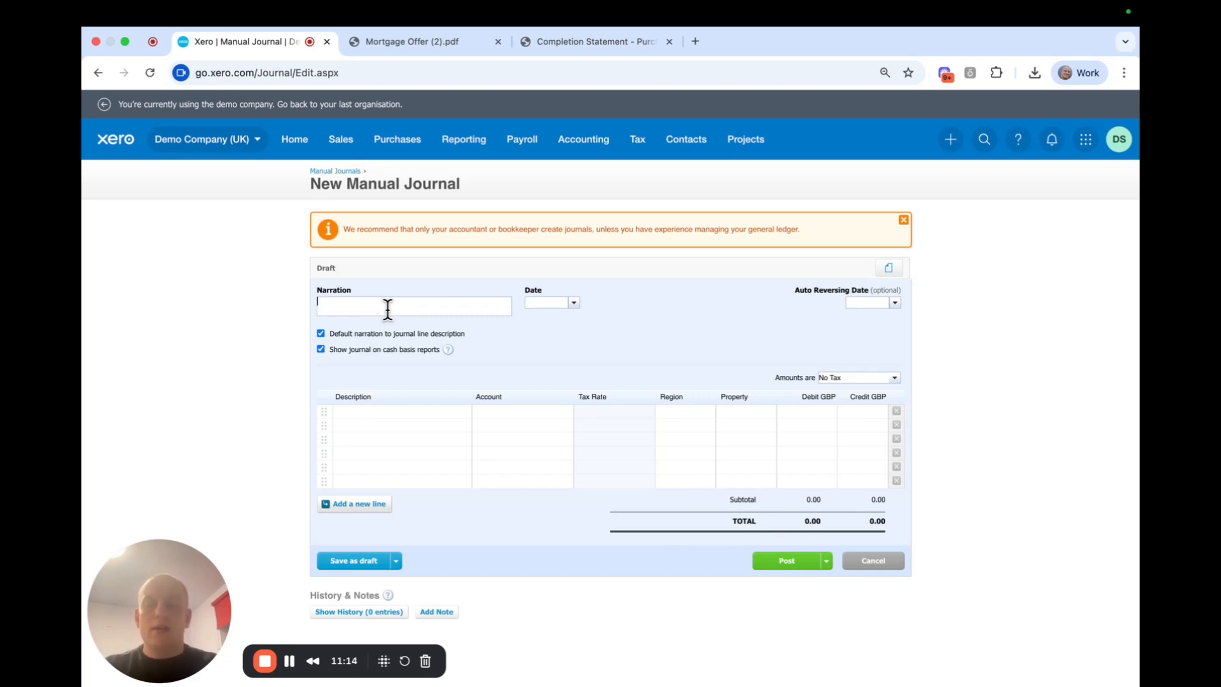
pyautogui.write('Purchase ')
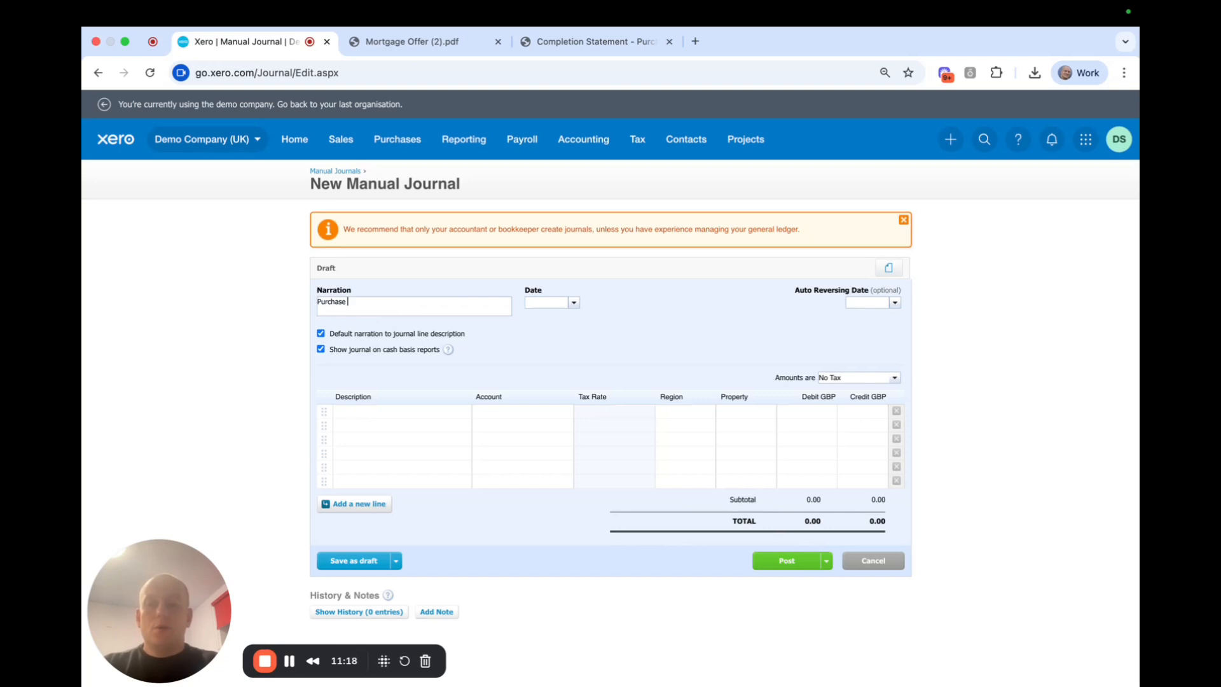
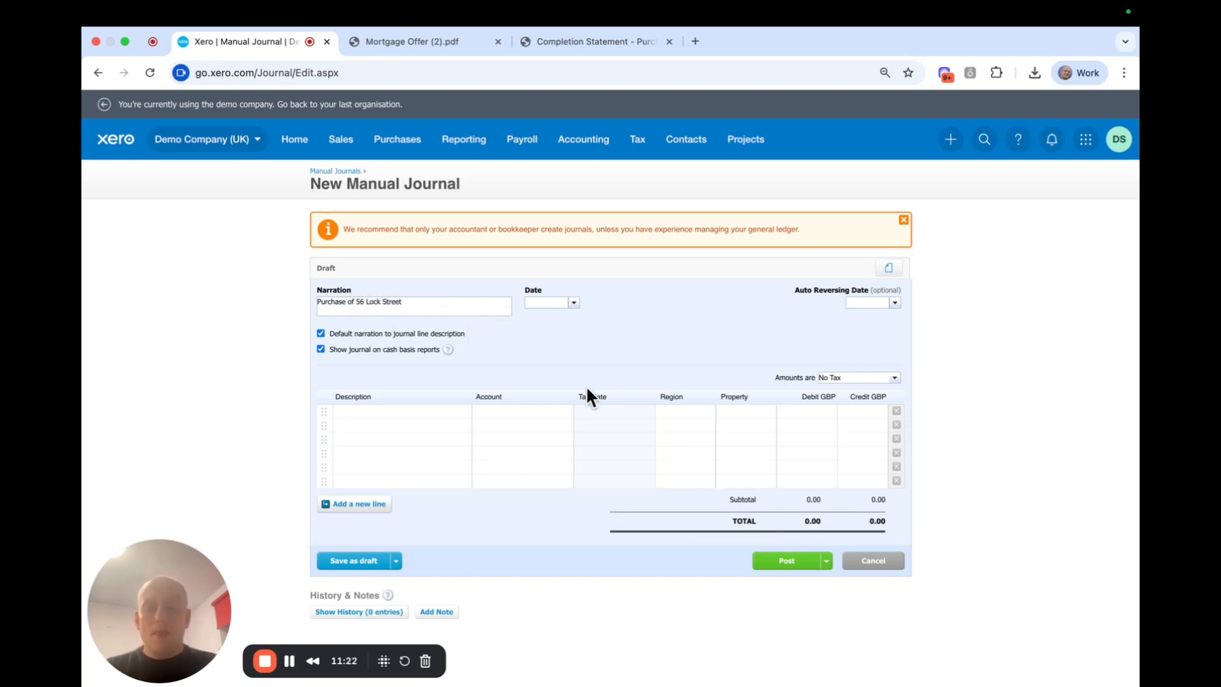
pyautogui.click(552, 303)
pyautogui.write('2')
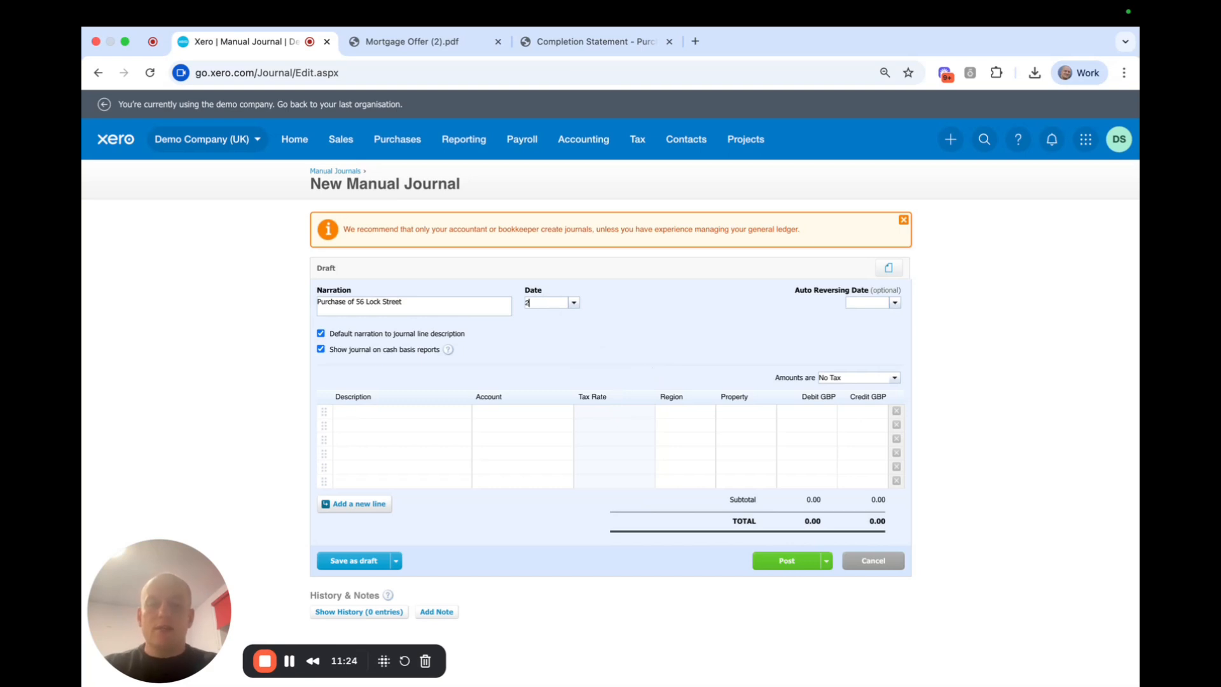
pyautogui.write(' sep 25')
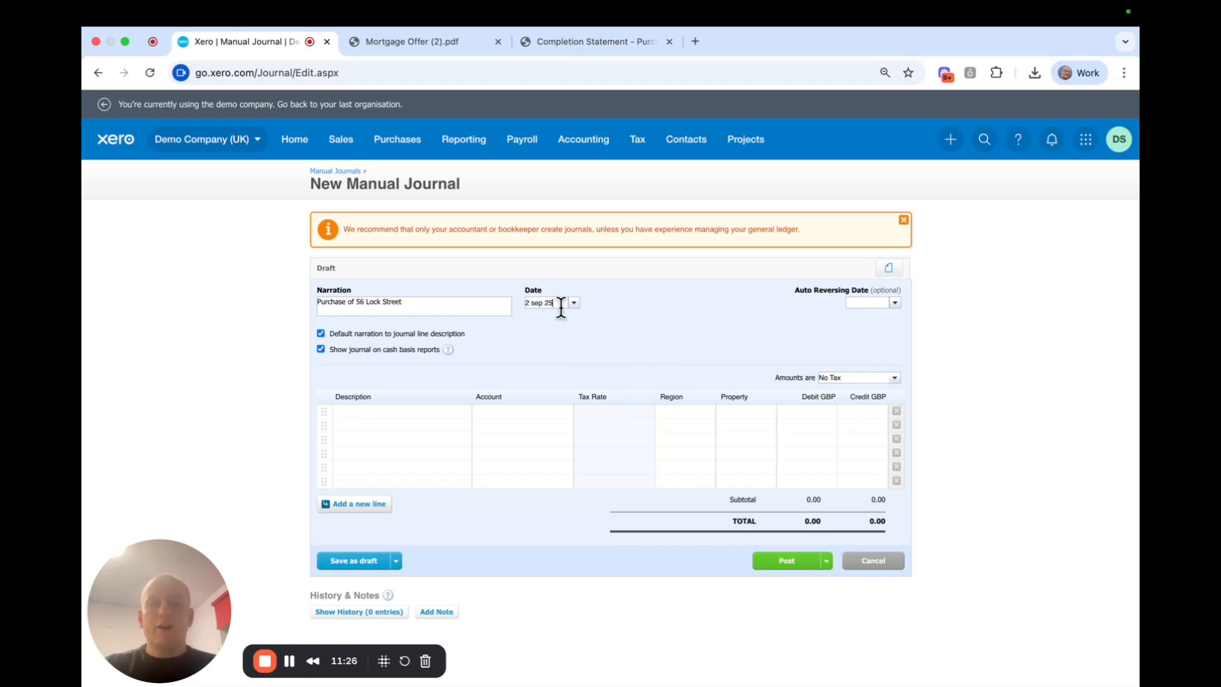
pyautogui.click(693, 330)
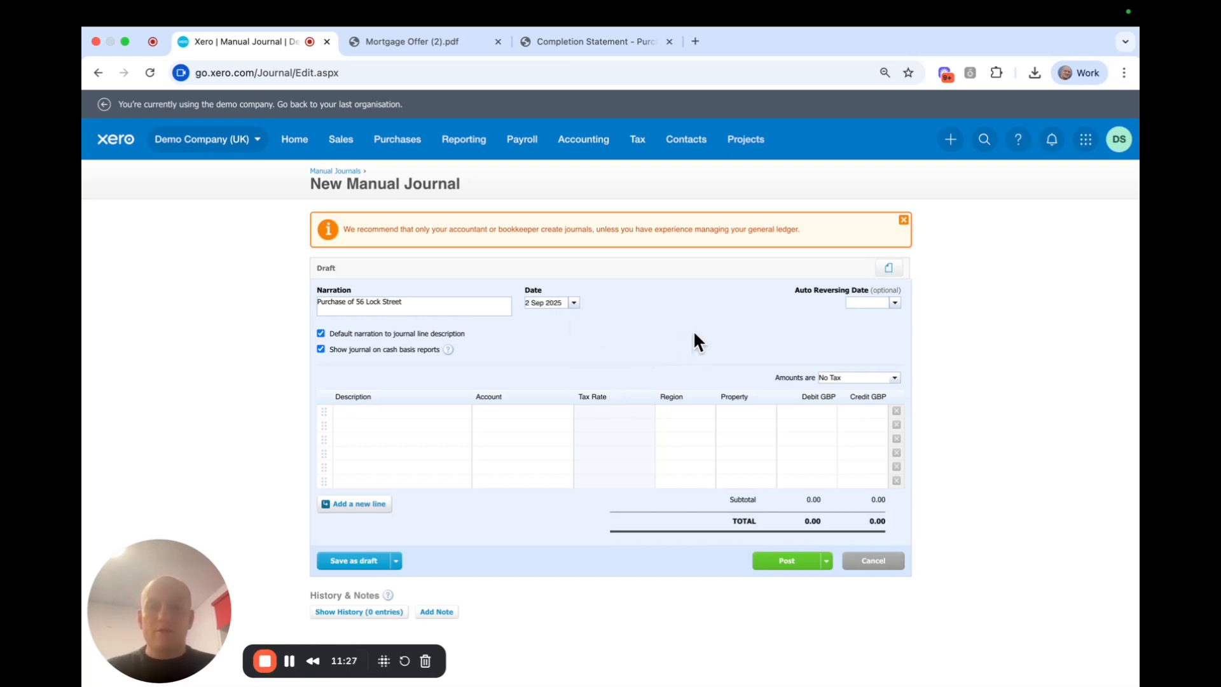
pyautogui.click(601, 41)
pyautogui.scroll(10, 748, 395)
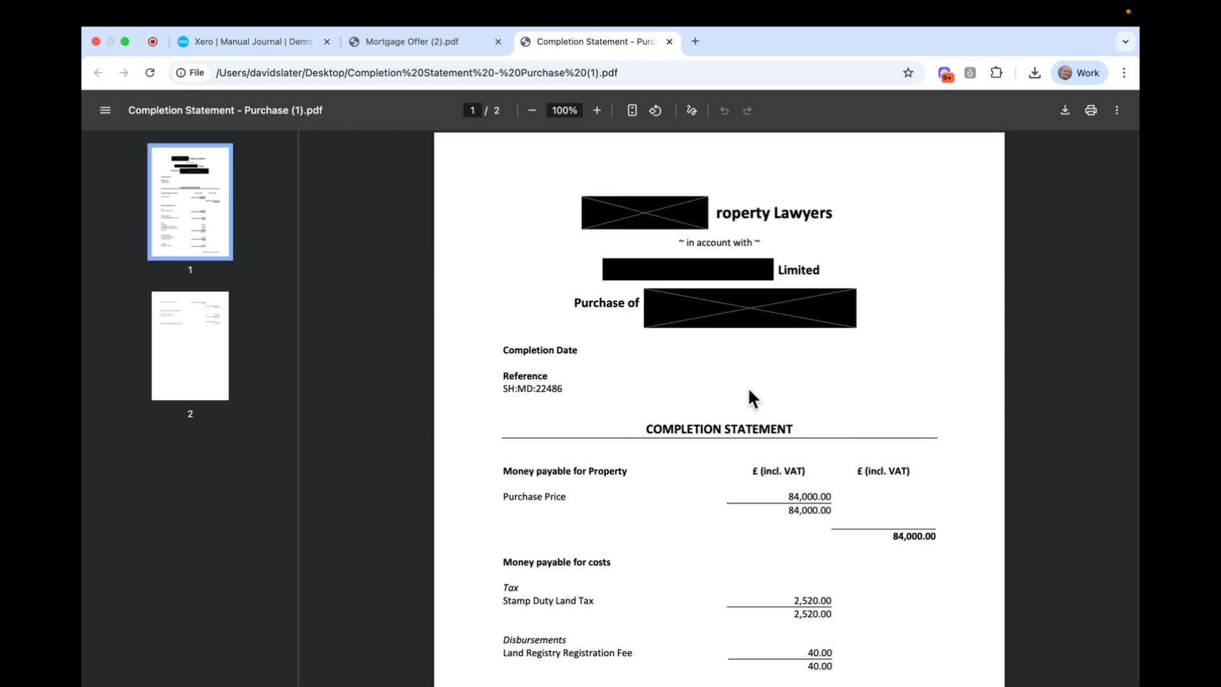
pyautogui.scroll(-7, 763, 423)
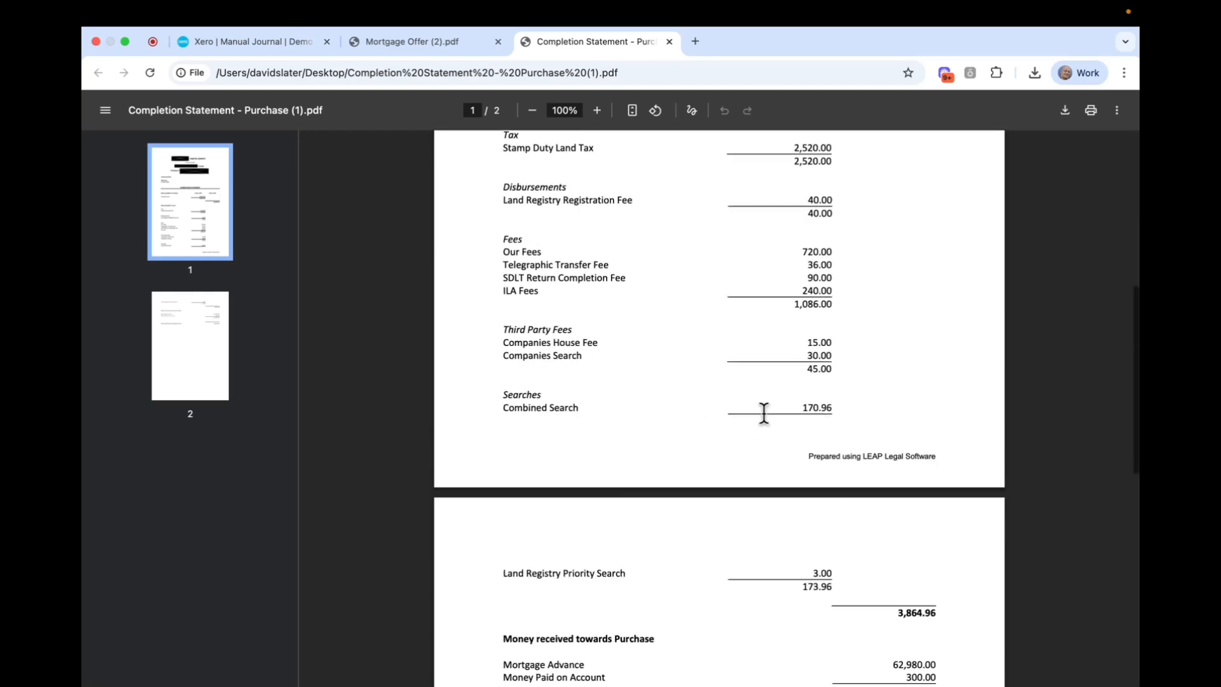
pyautogui.scroll(7, 763, 412)
pyautogui.click(196, 41)
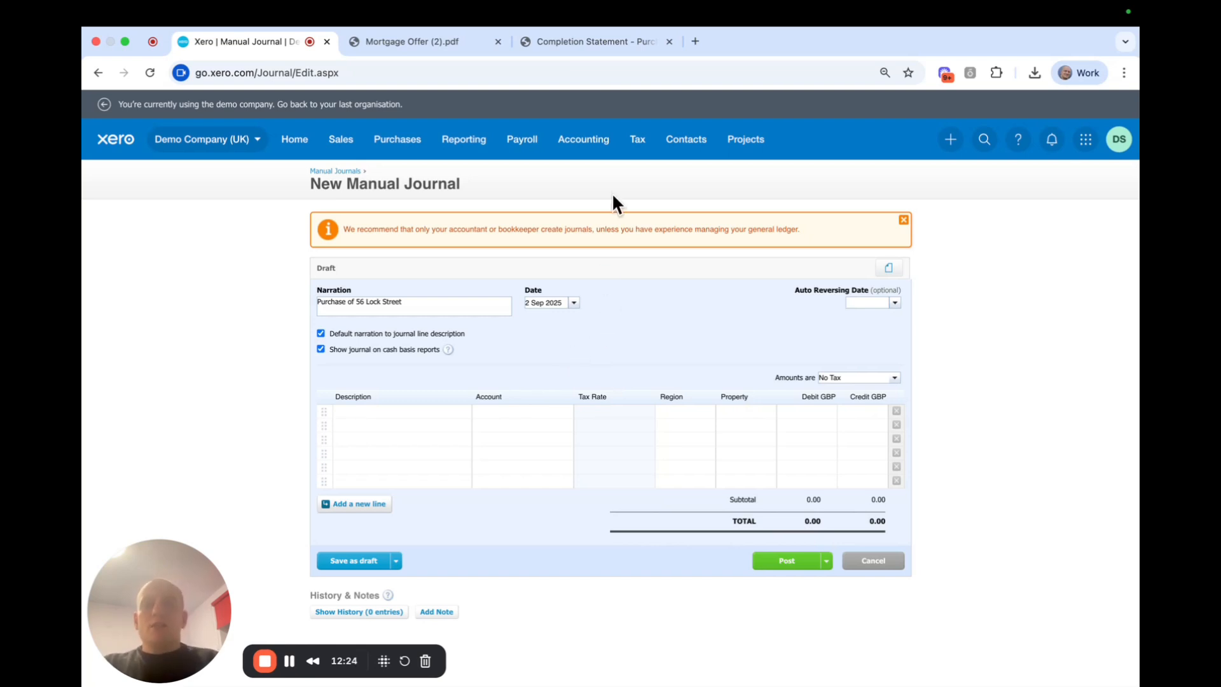
# Scroll through both pages of the completion statement, including the 84,000.00 purchase price and cost lines.
pyautogui.click(580, 42)
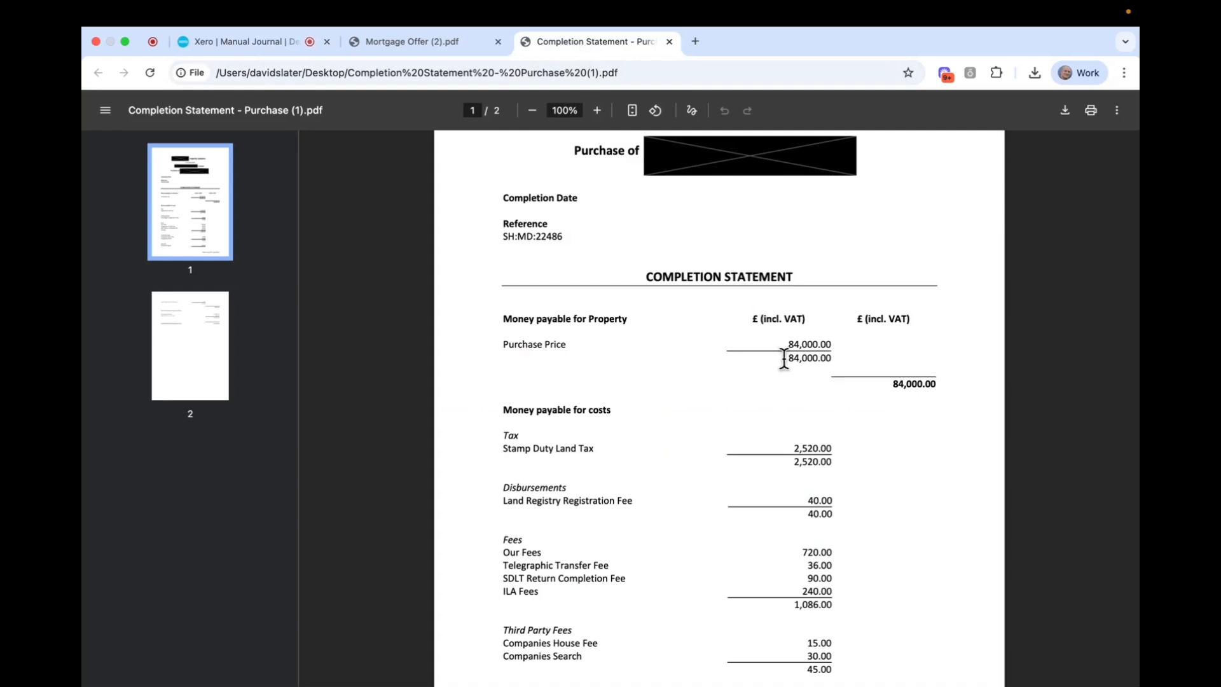
pyautogui.scroll(2, 784, 355)
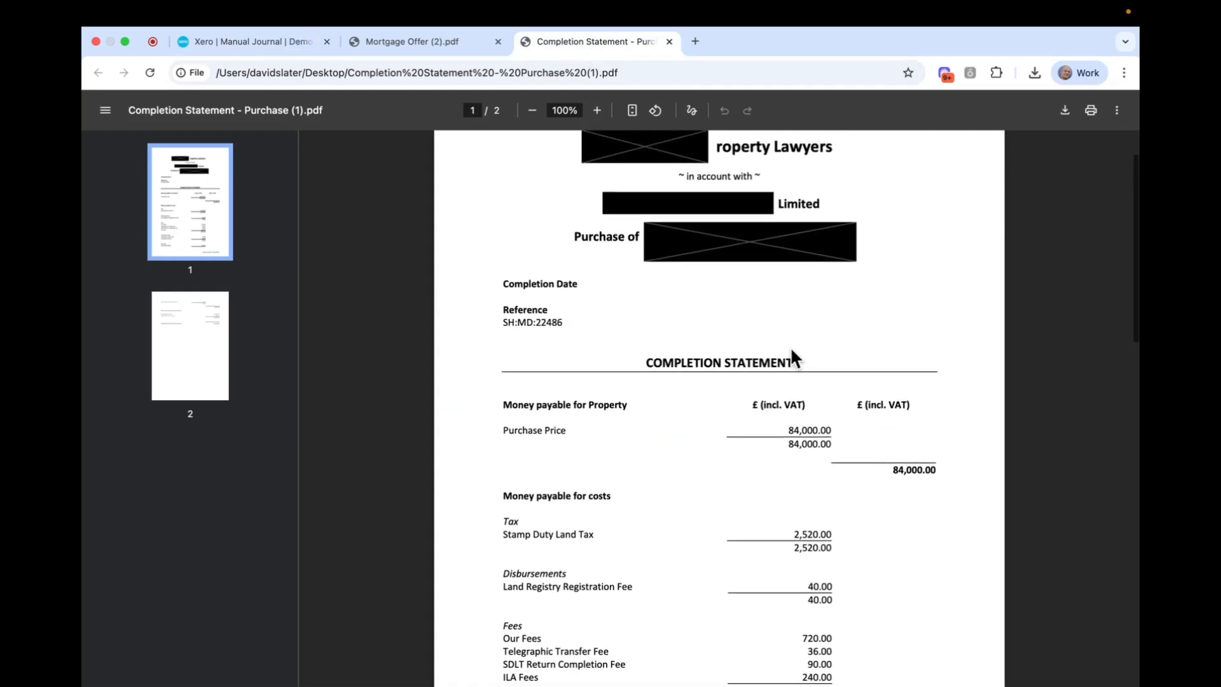
pyautogui.click(239, 42)
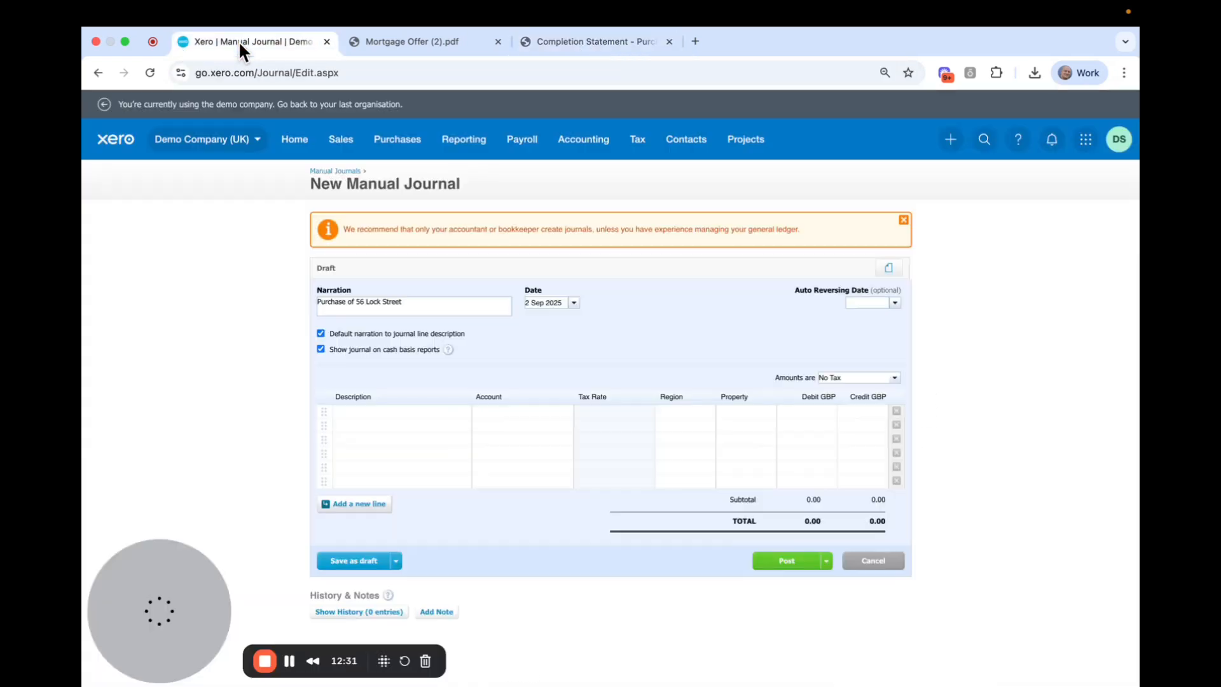
pyautogui.click(610, 41)
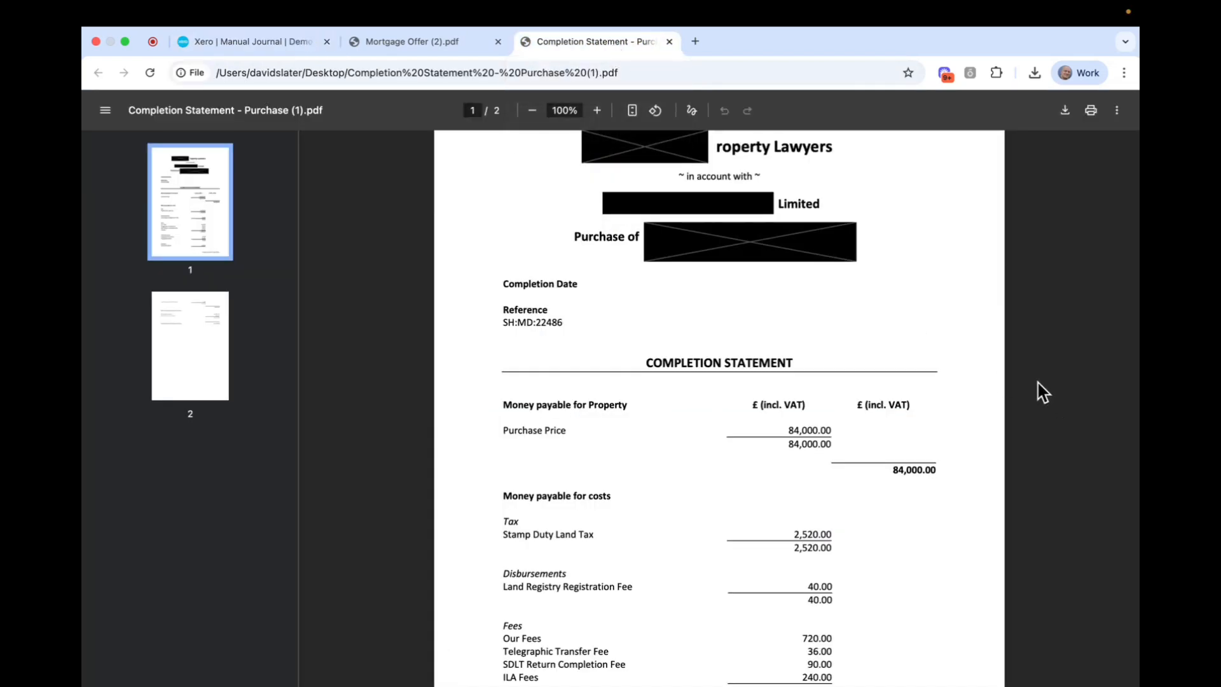
pyautogui.scroll(-3, 1043, 391)
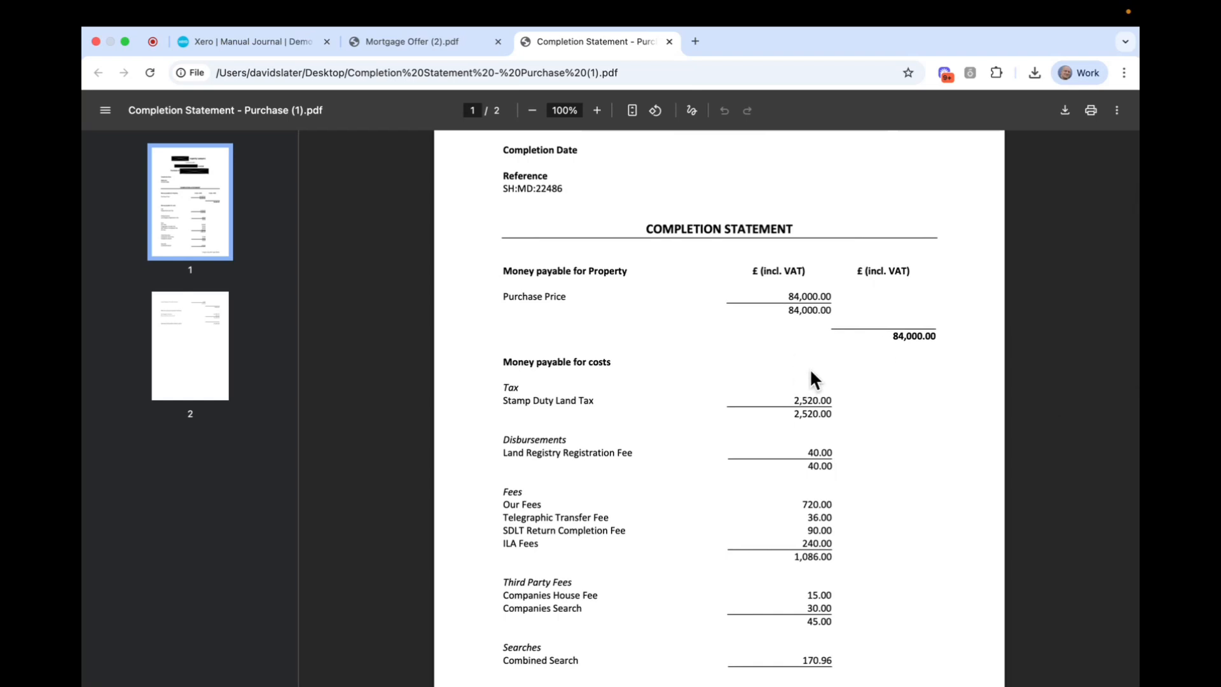
pyautogui.scroll(-1, 818, 362)
pyautogui.scroll(-3, 821, 346)
pyautogui.scroll(-7, 913, 502)
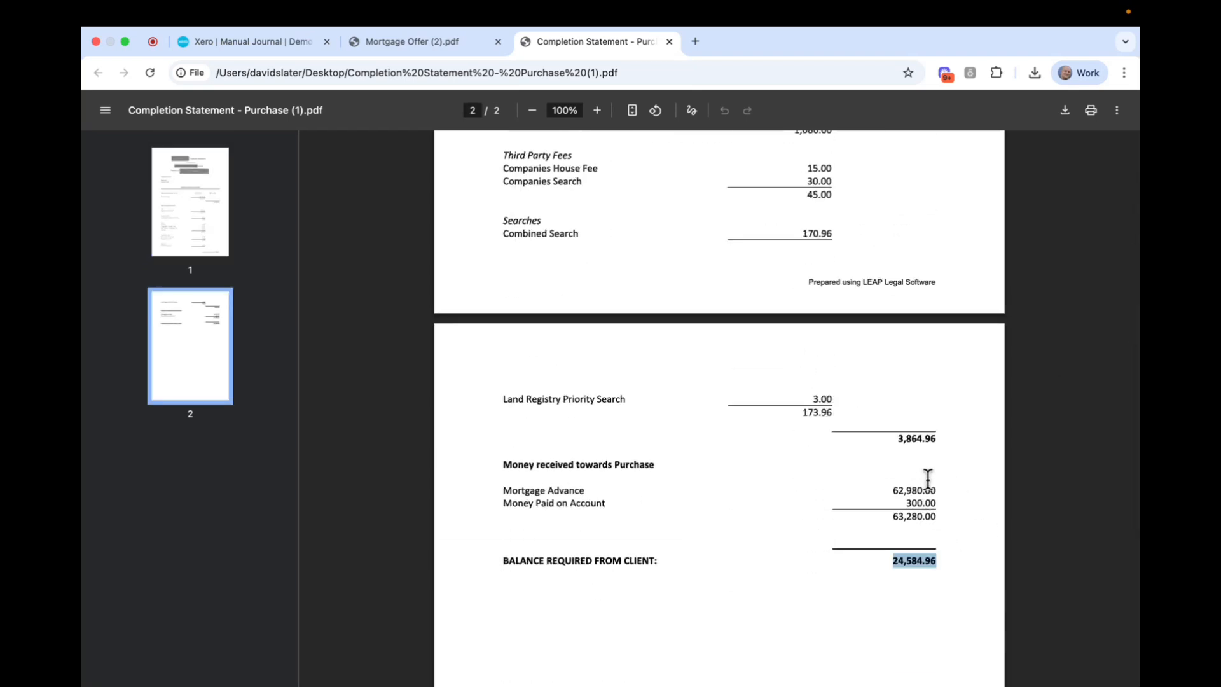
pyautogui.scroll(3, 930, 432)
pyautogui.scroll(8, 930, 435)
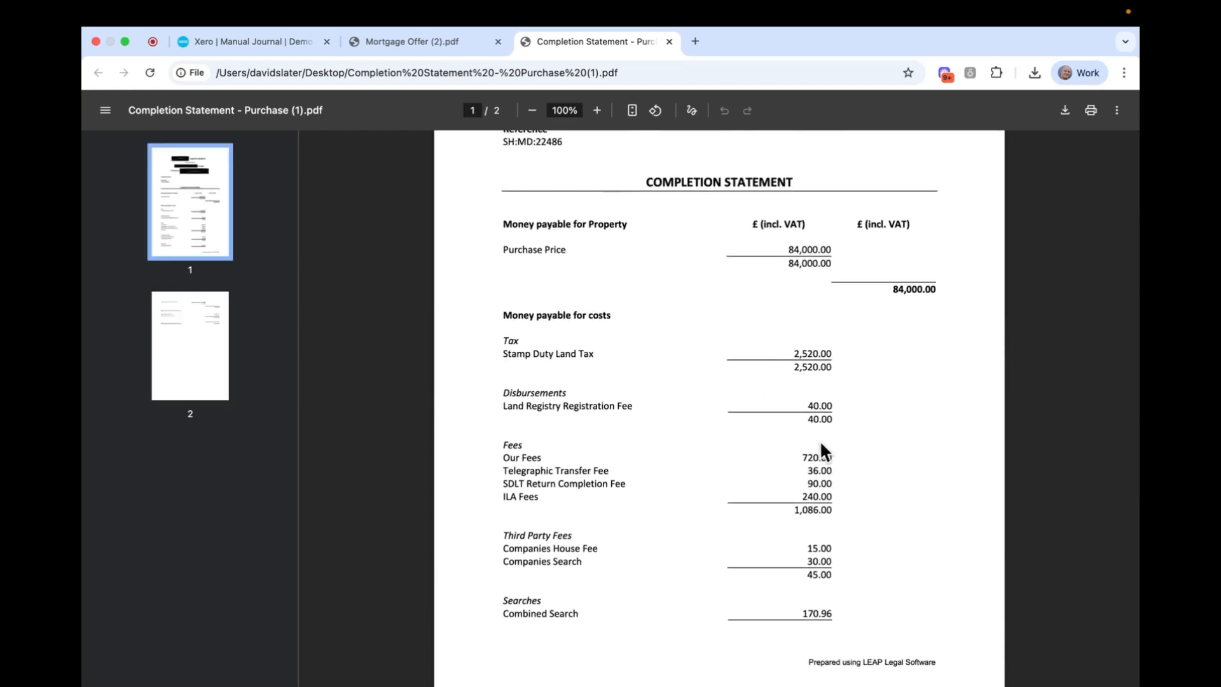
pyautogui.scroll(-3, 840, 444)
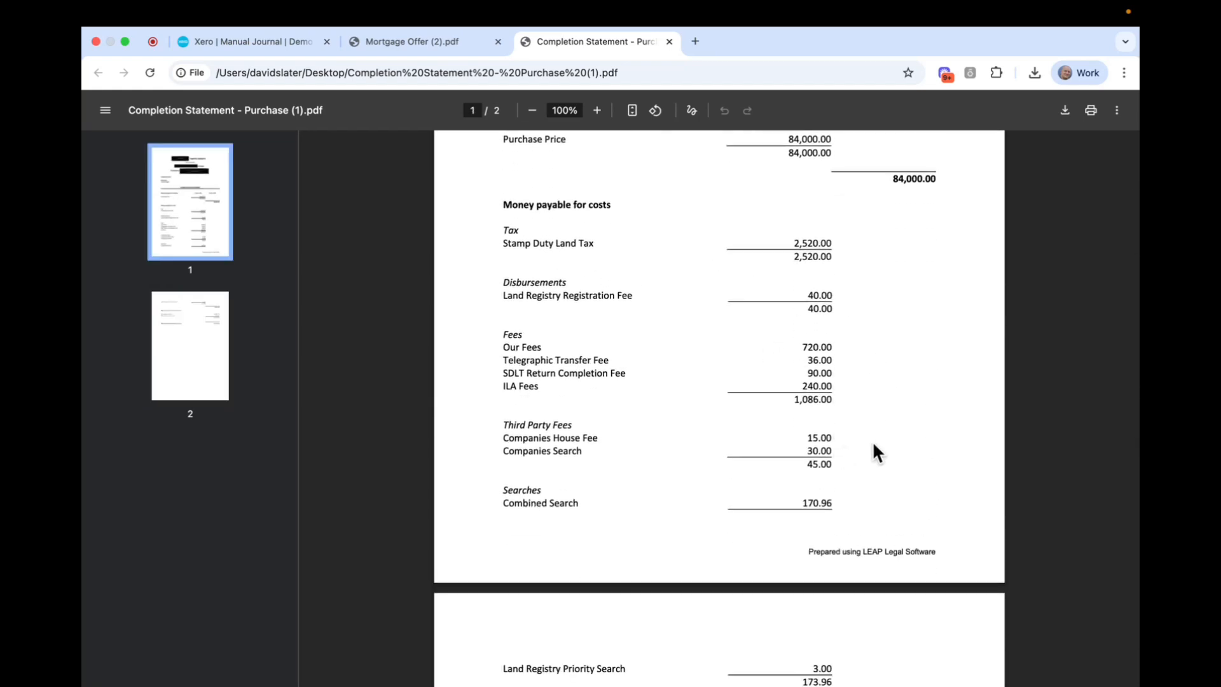
pyautogui.scroll(4, 872, 445)
pyautogui.scroll(-4, 877, 381)
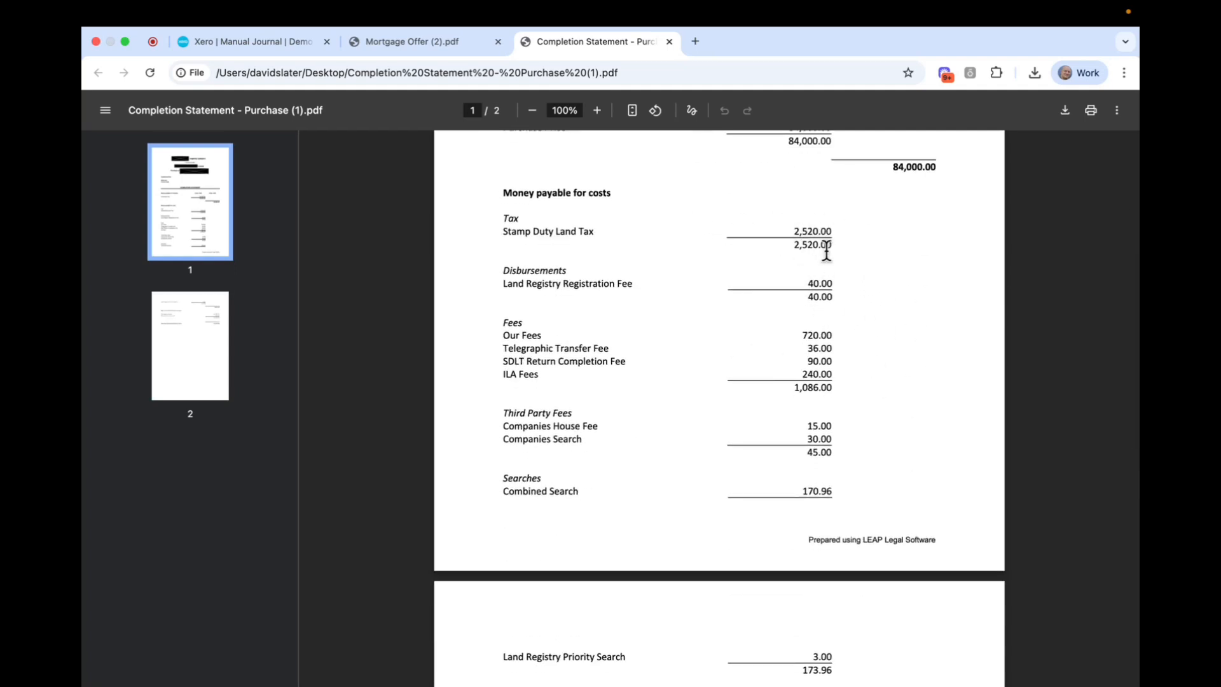
pyautogui.scroll(-3, 827, 299)
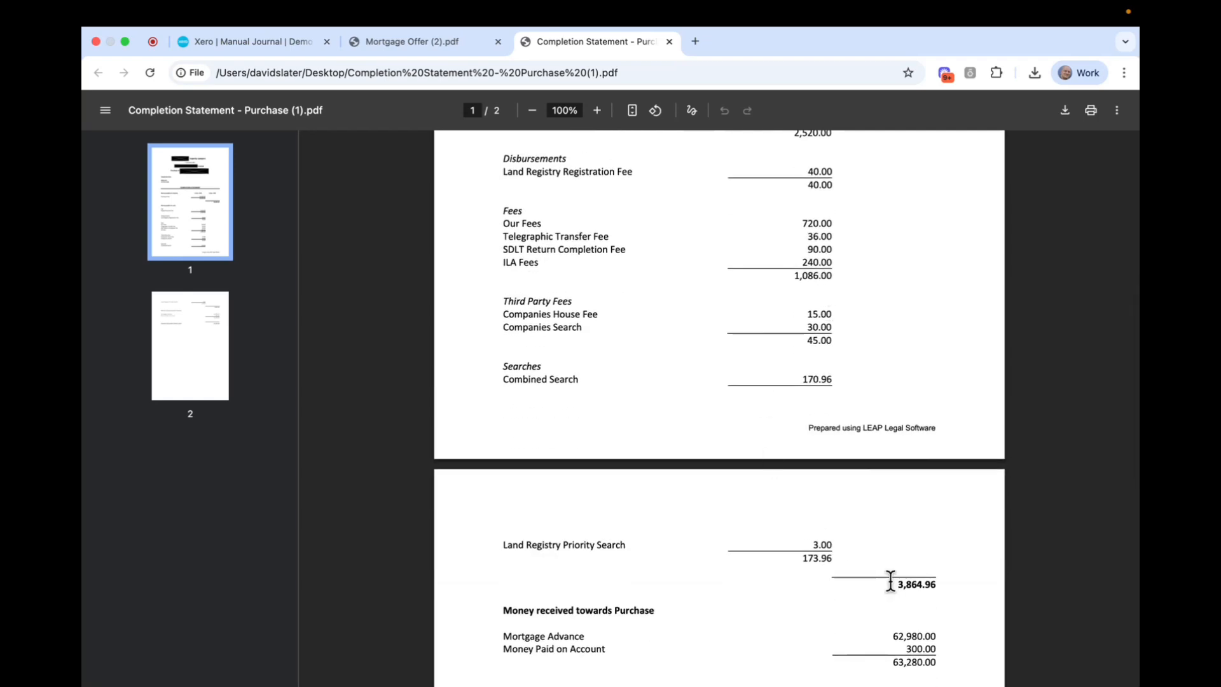
# Select the 3,864.96 total costs figure on the completion statement.
pyautogui.moveTo(891, 580); pyautogui.dragTo(947, 582)
pyautogui.scroll(8, 883, 502)
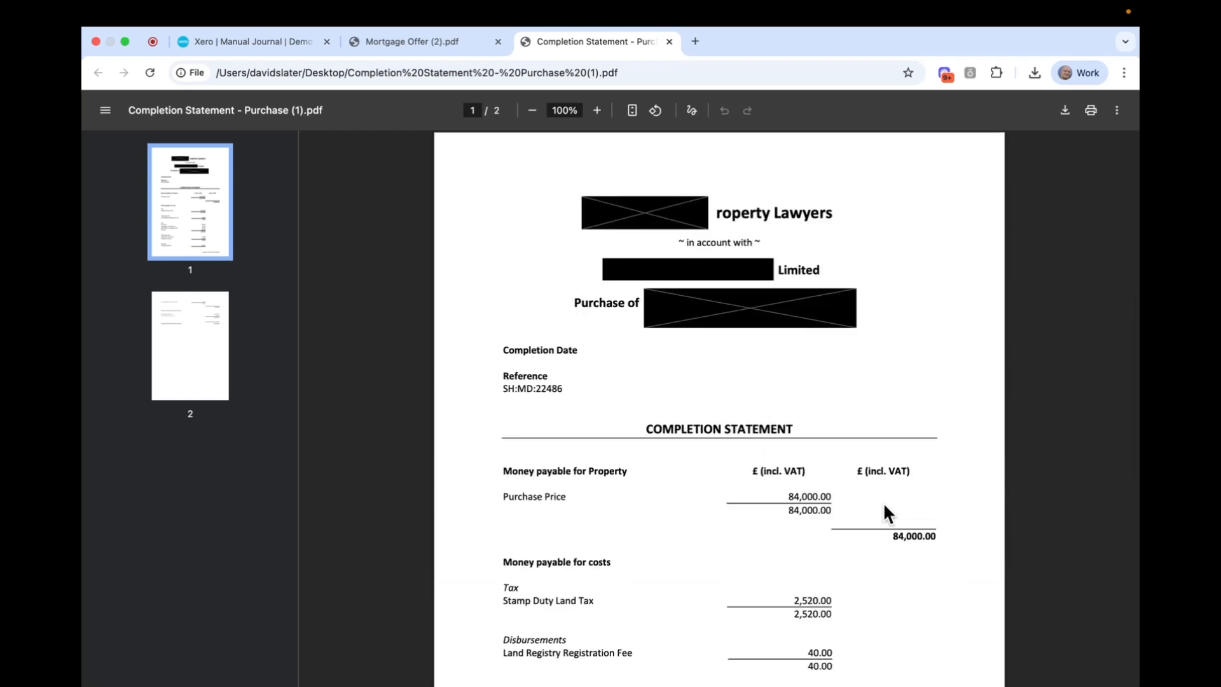
pyautogui.scroll(-7, 883, 502)
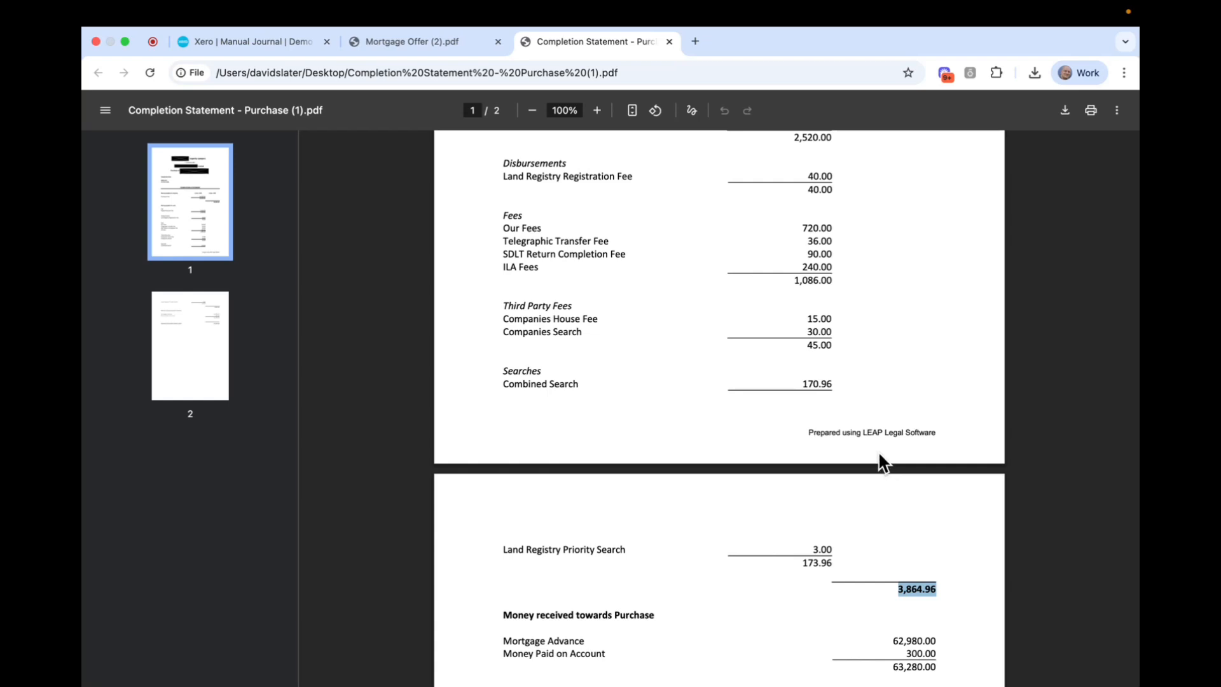
pyautogui.scroll(4, 878, 453)
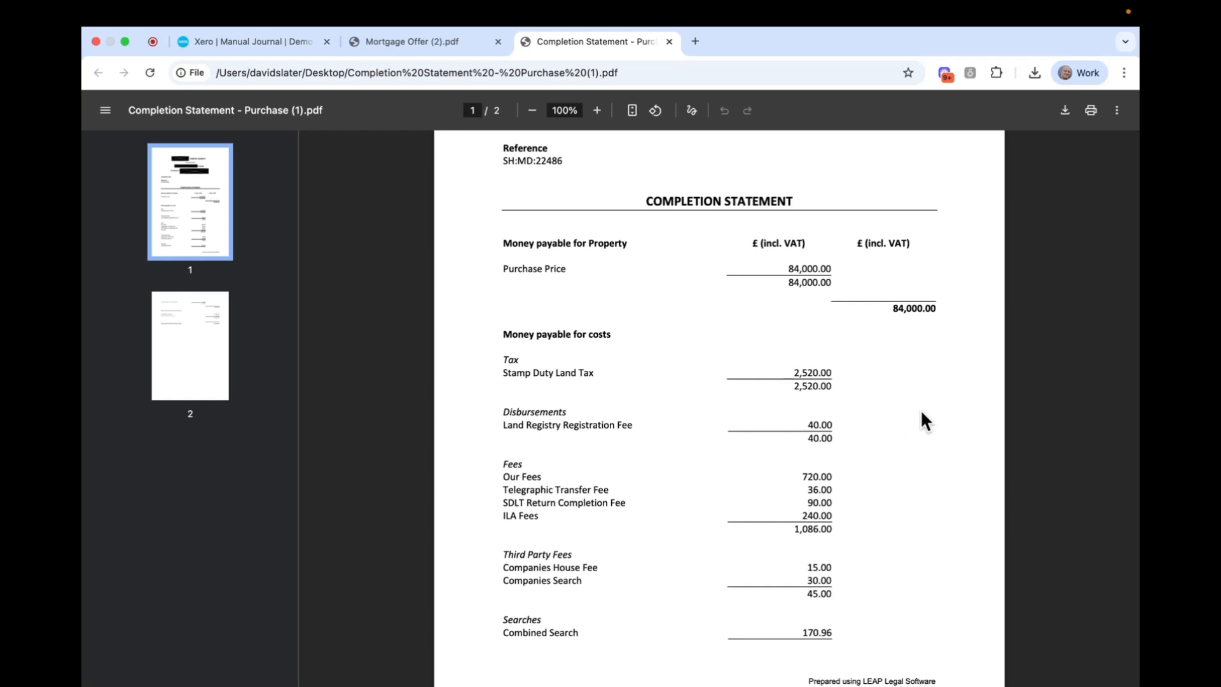
pyautogui.scroll(-2, 924, 421)
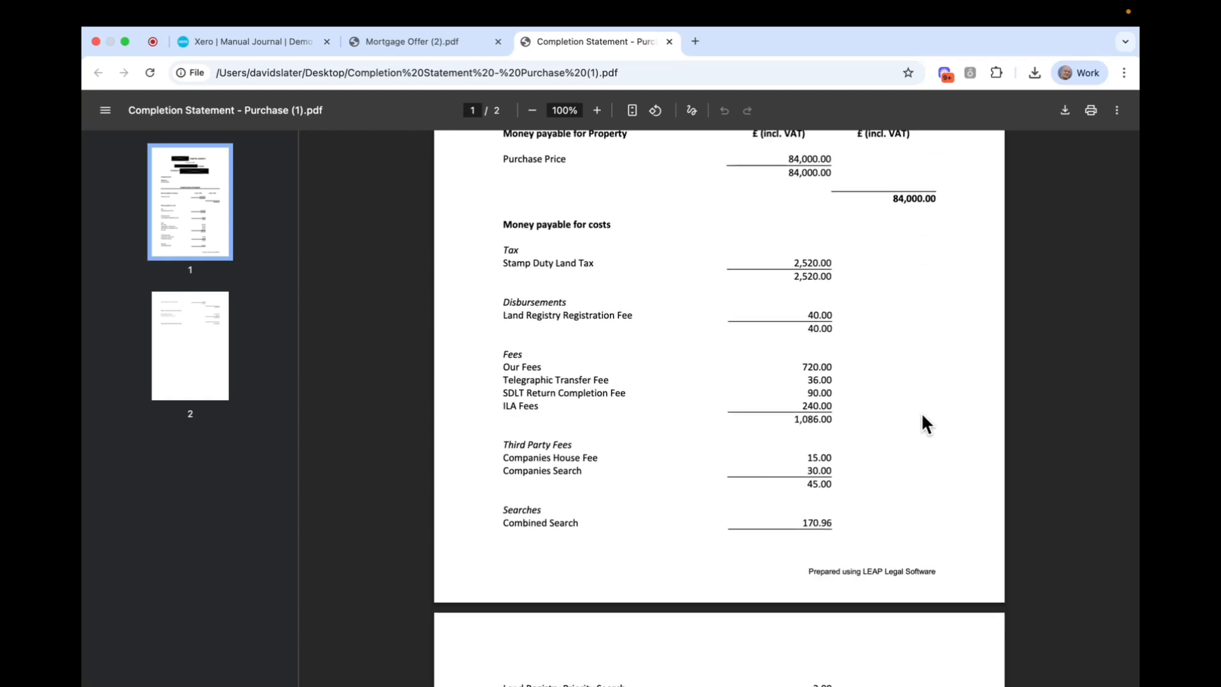
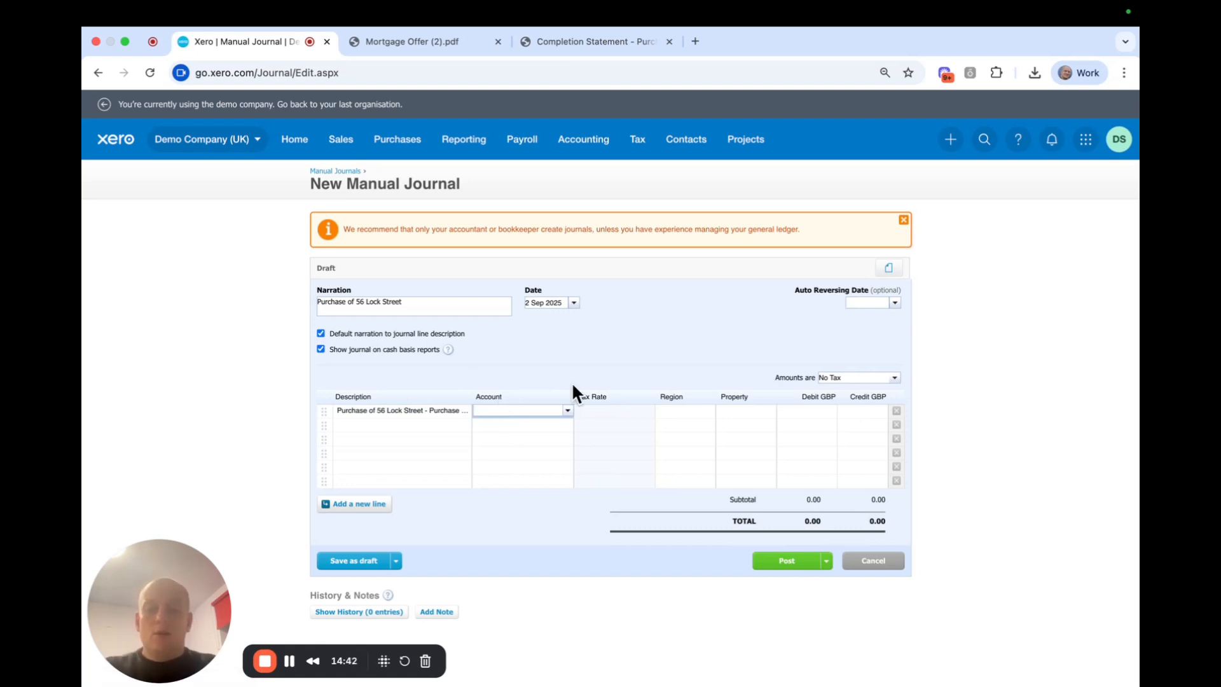
pyautogui.write('56')
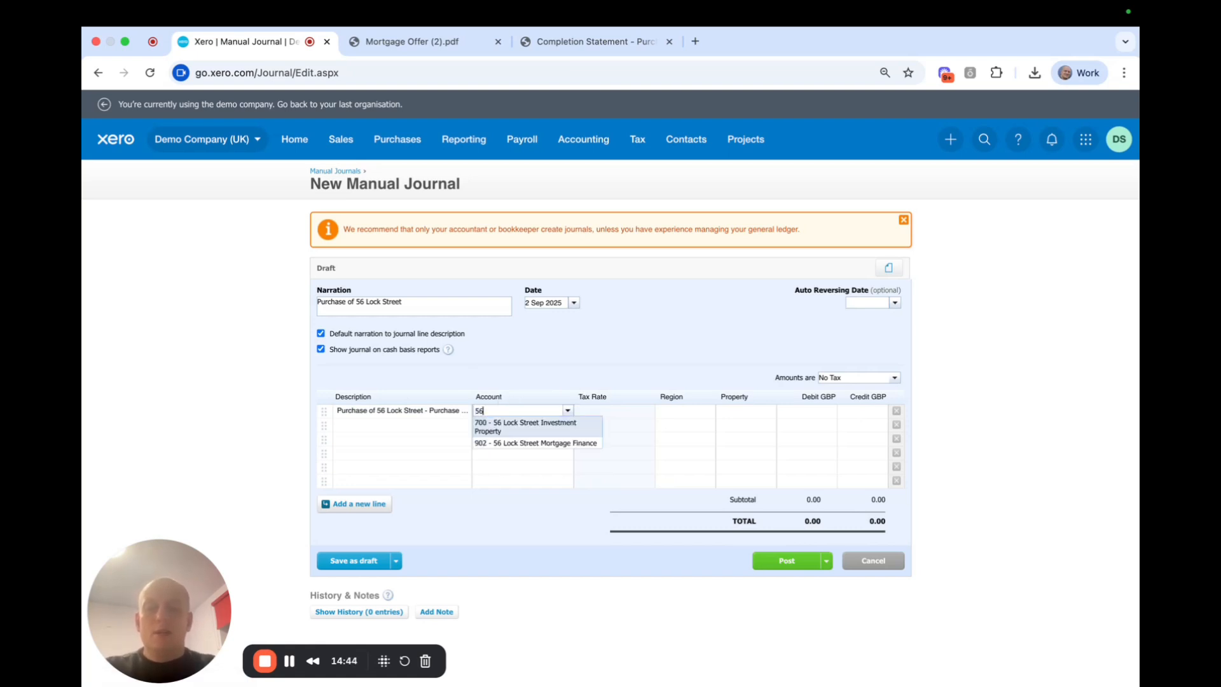
pyautogui.press('Return')
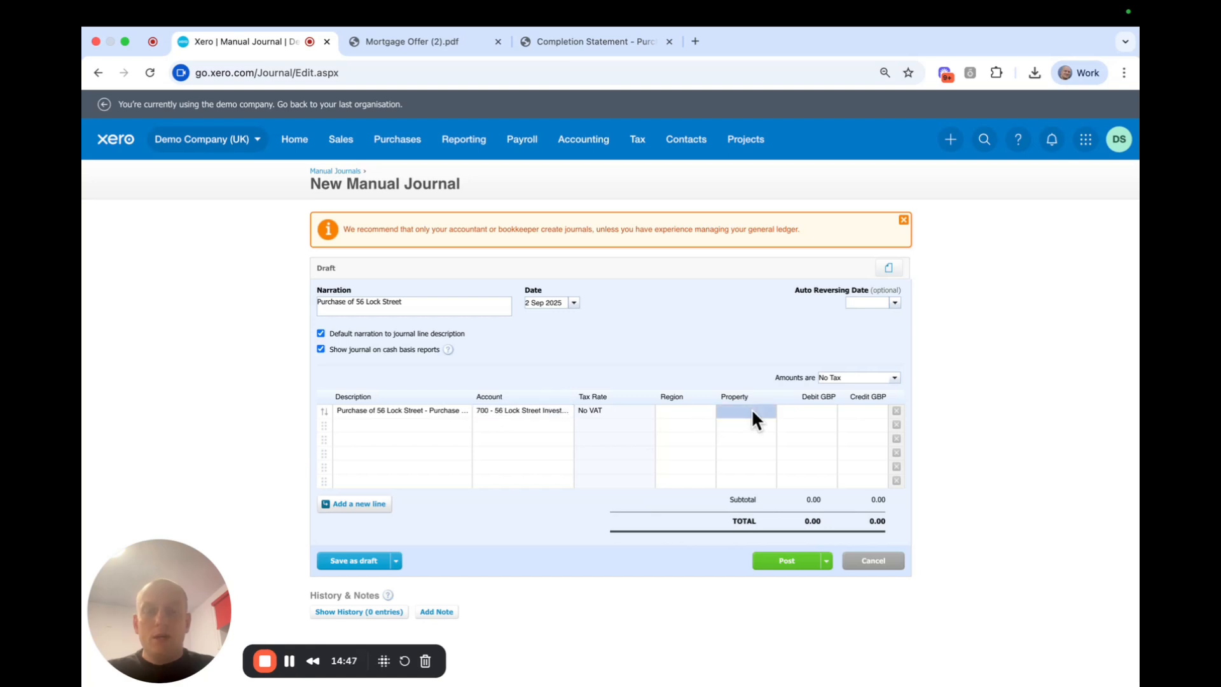
pyautogui.click(752, 412)
pyautogui.click(744, 446)
pyautogui.click(808, 412)
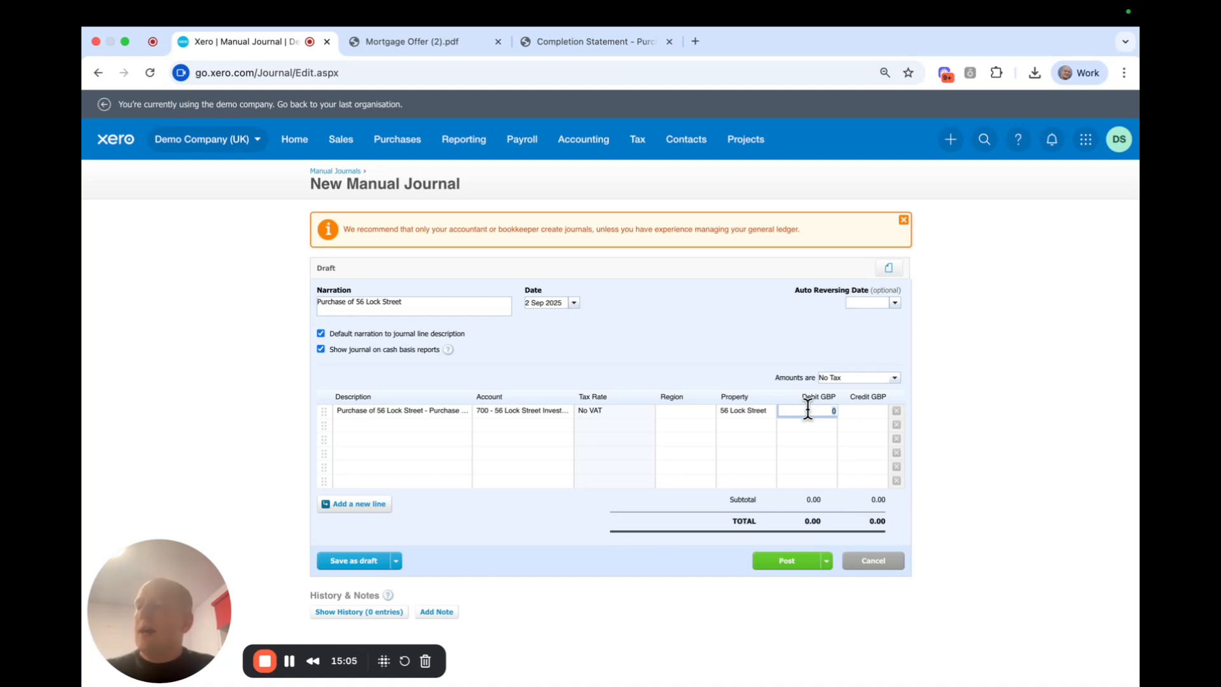
pyautogui.click(290, 661)
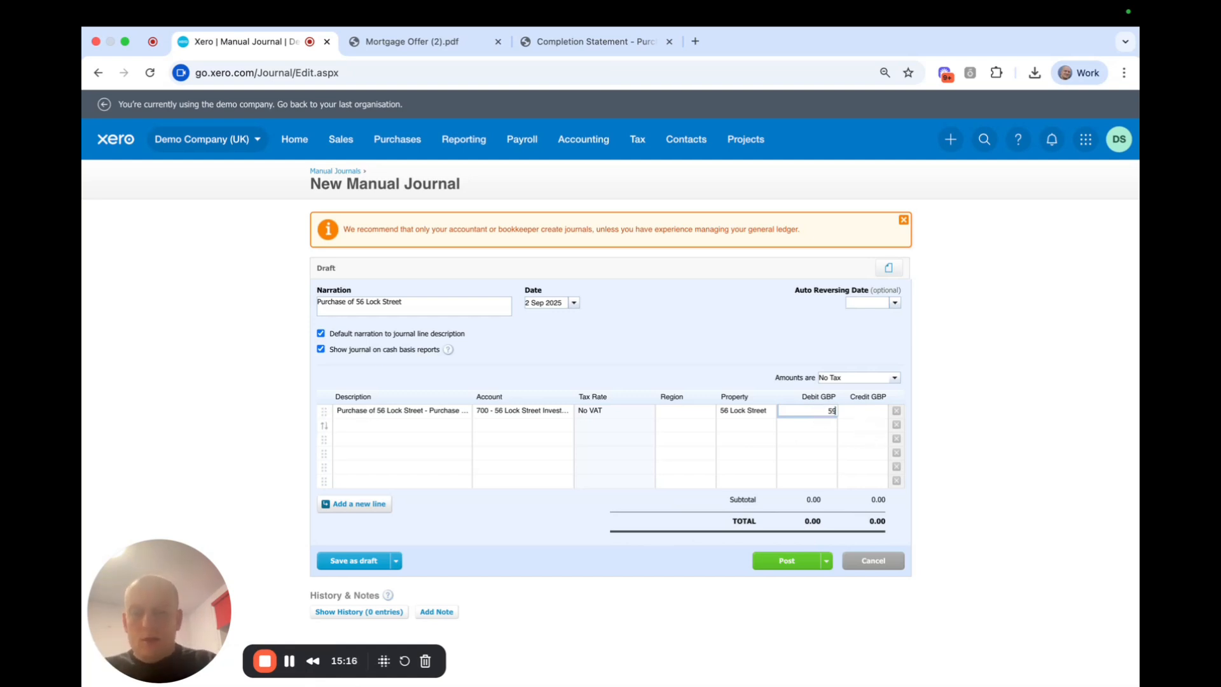
pyautogui.write('11')
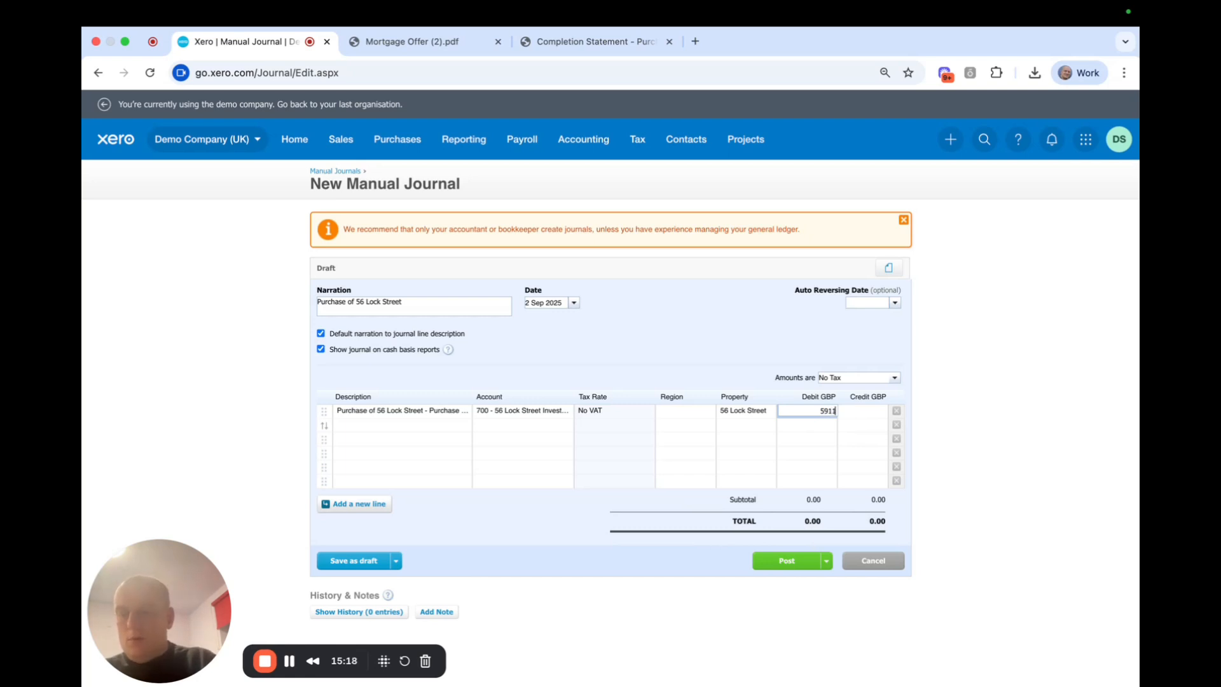
pyautogui.write('5.04')
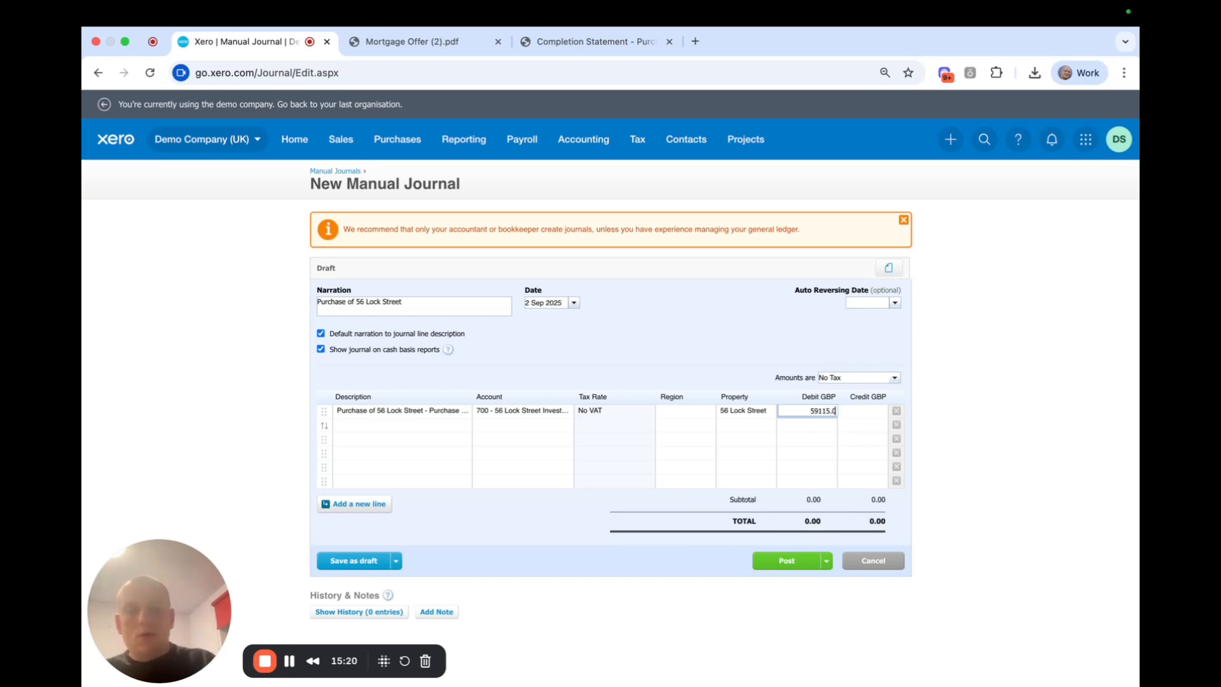
pyautogui.click(687, 347)
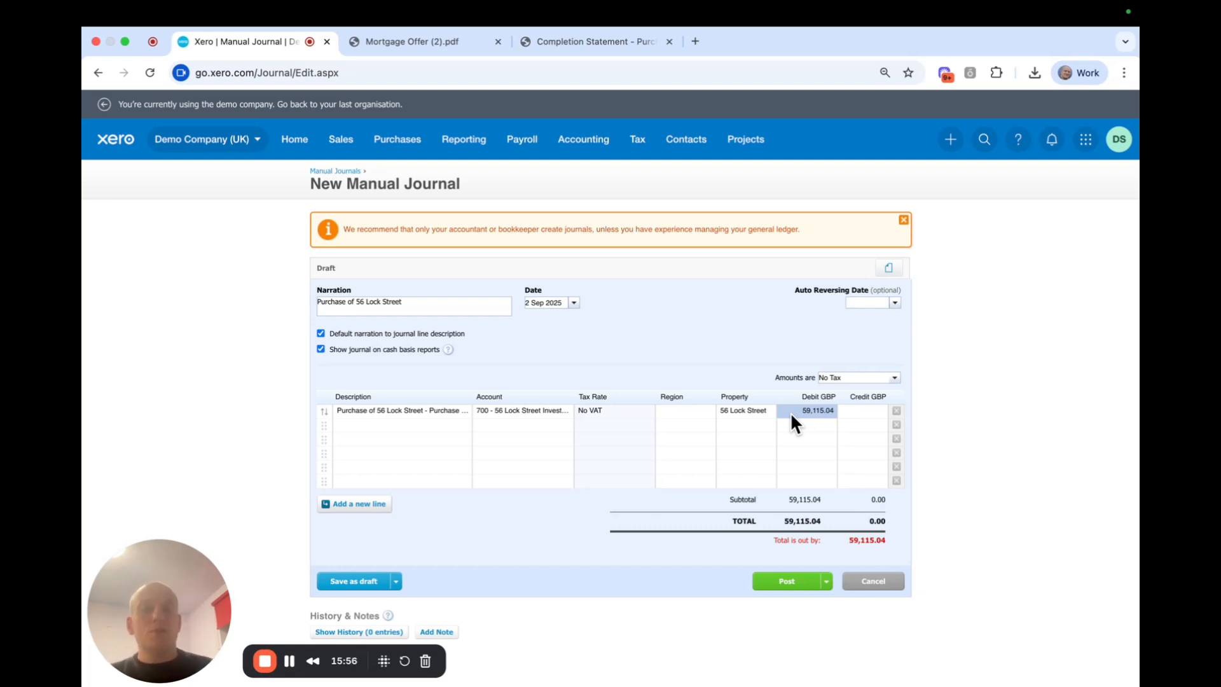
# Delete the old wording from the second line's description.
pyautogui.click(365, 425)
pyautogui.click(455, 434)
pyautogui.moveTo(464, 434); pyautogui.dragTo(426, 425)
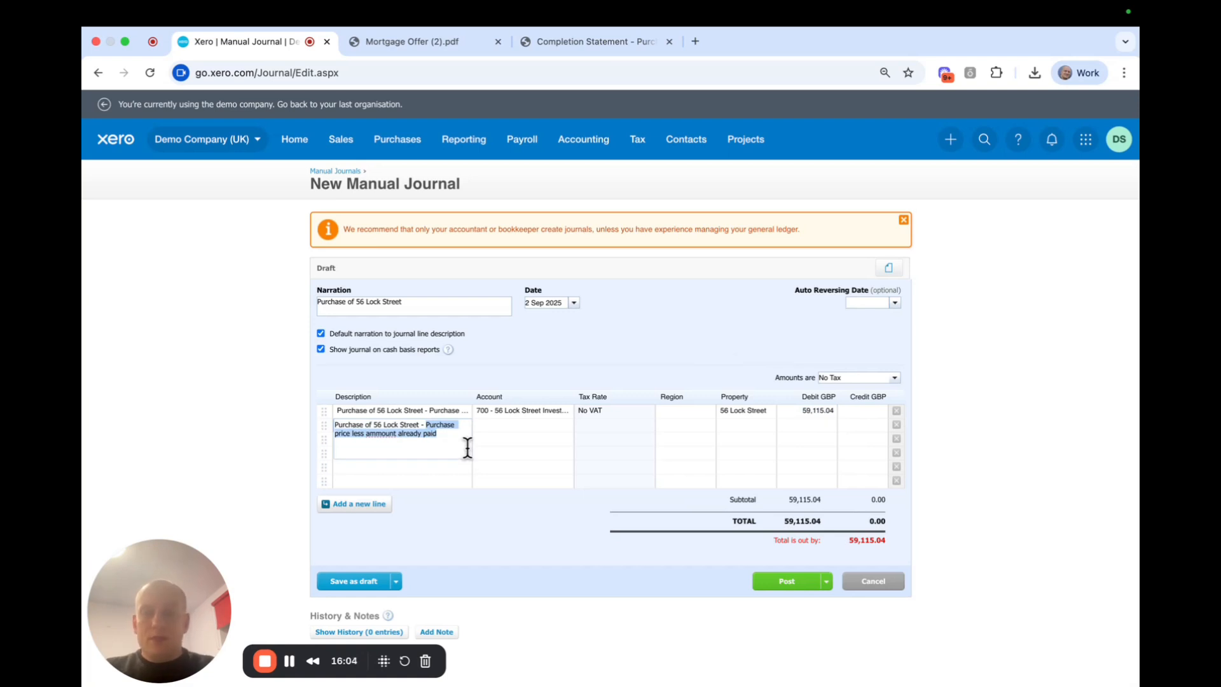
pyautogui.press('BackSpace')
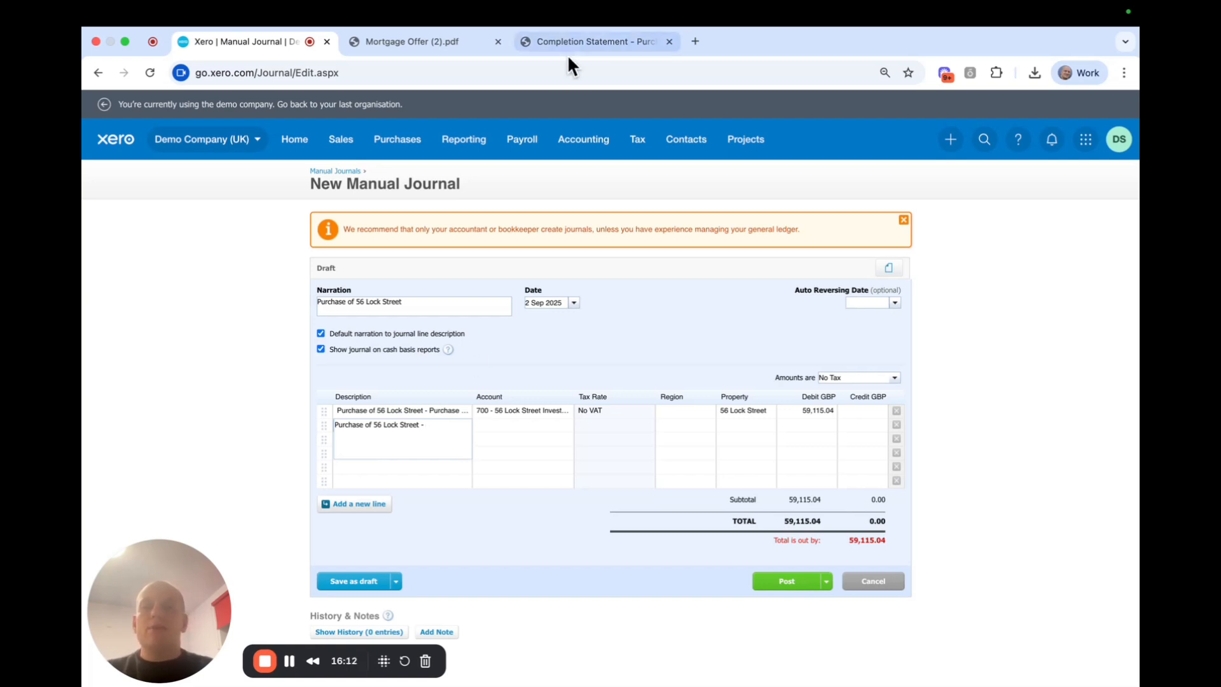
pyautogui.click(578, 40)
# Scroll both completion statement pages and highlight the 3,864.96 costs total.
pyautogui.scroll(10, 817, 430)
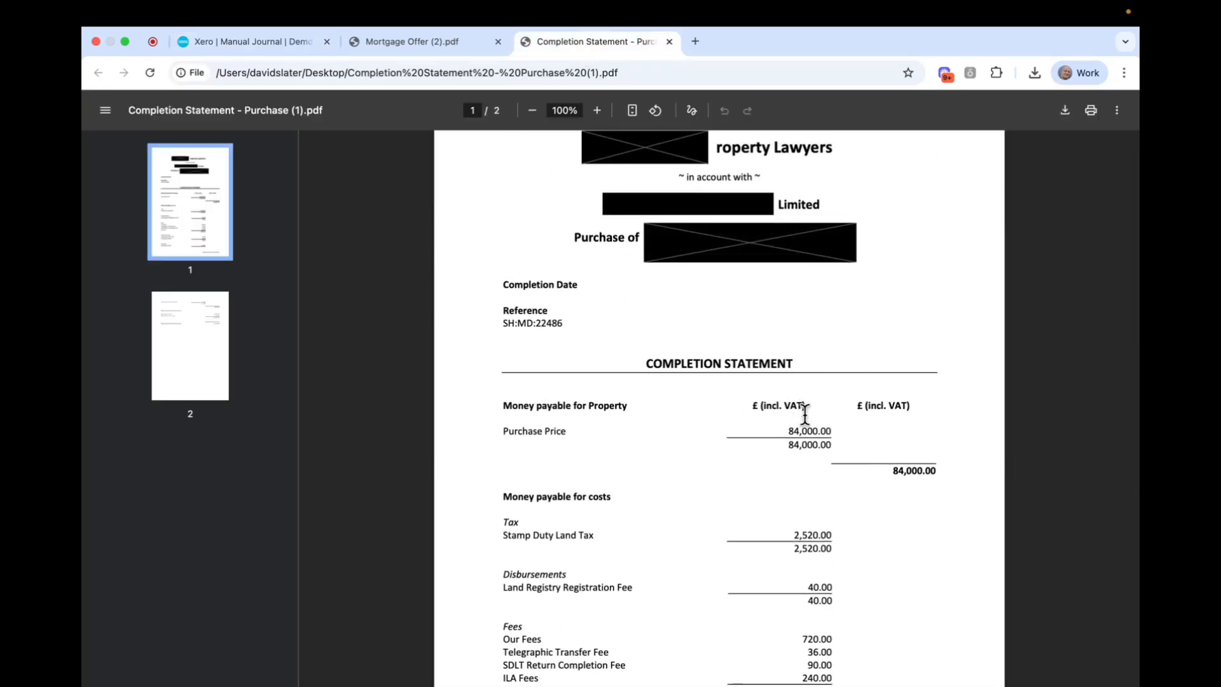
pyautogui.scroll(-10, 817, 416)
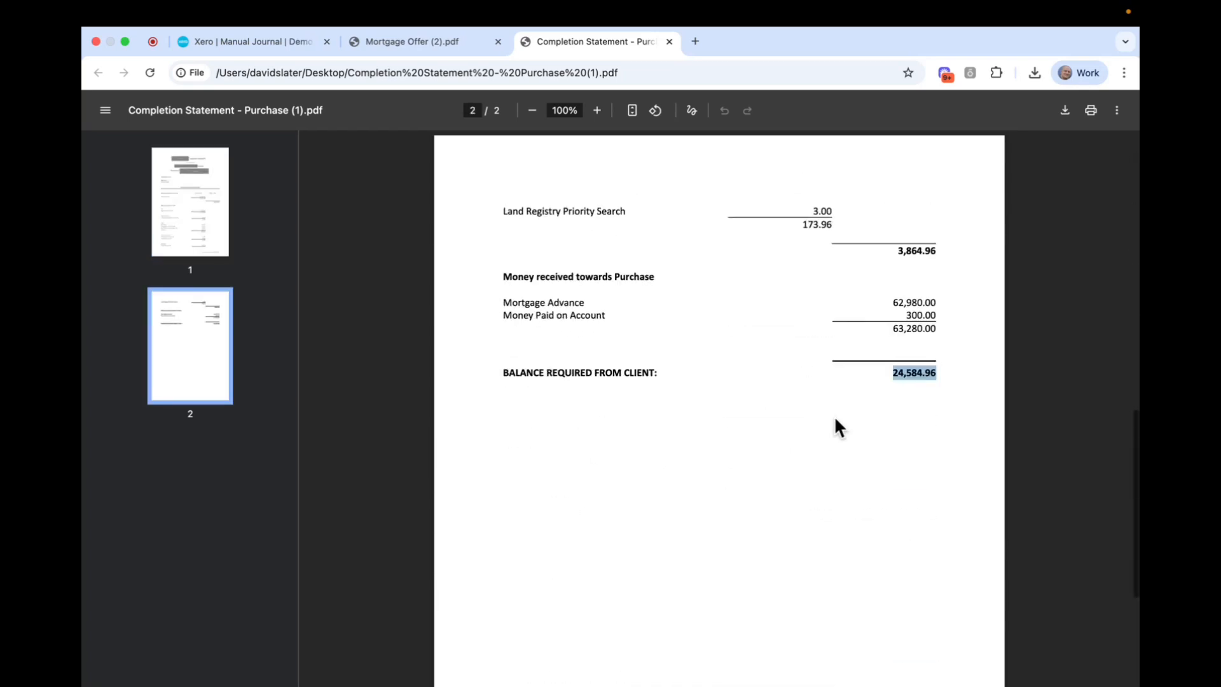
pyautogui.scroll(2, 862, 361)
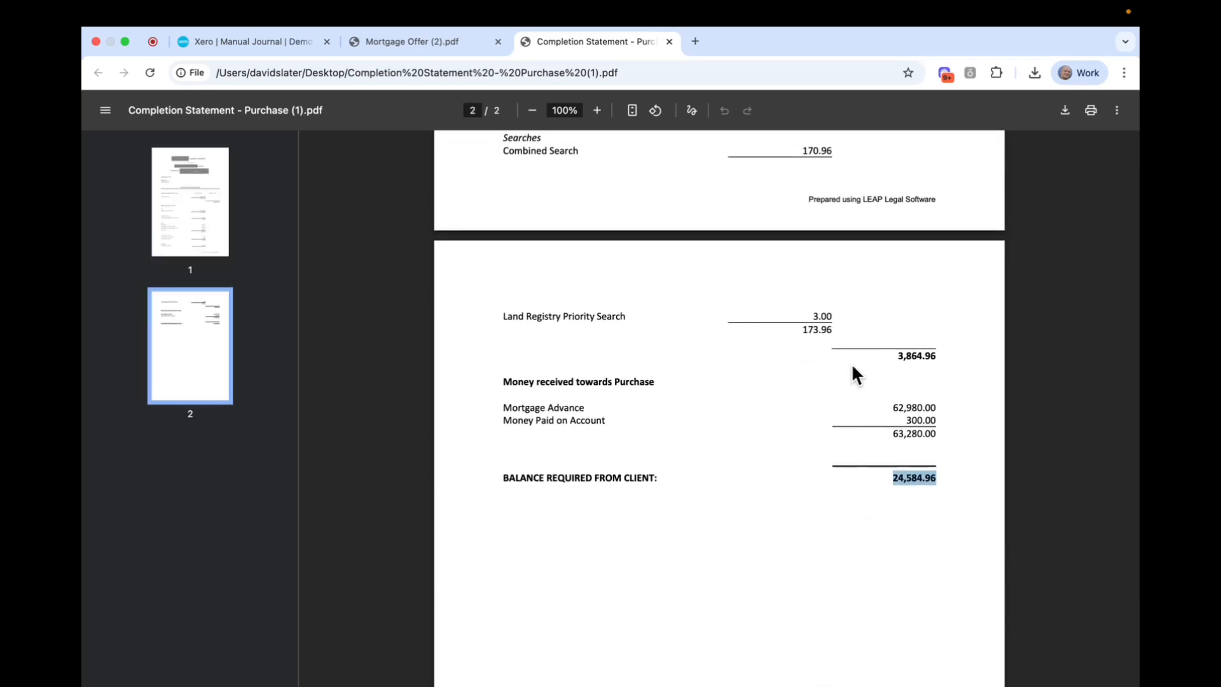
pyautogui.scroll(8, 852, 364)
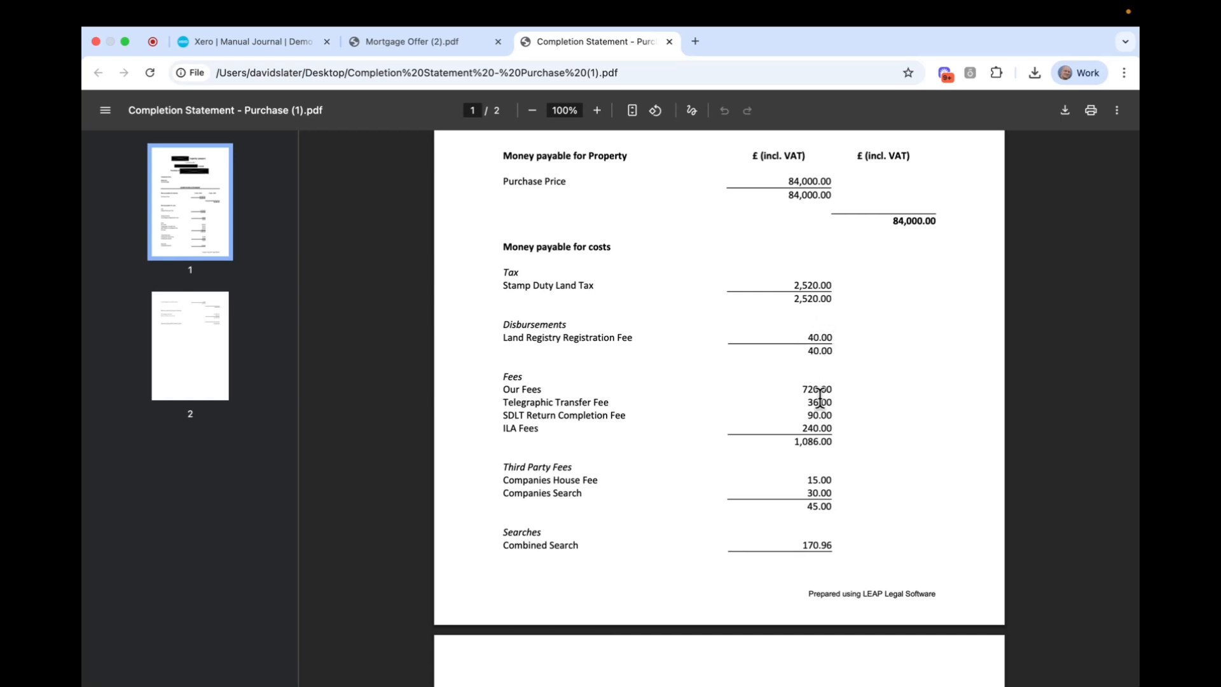
pyautogui.scroll(-5, 887, 415)
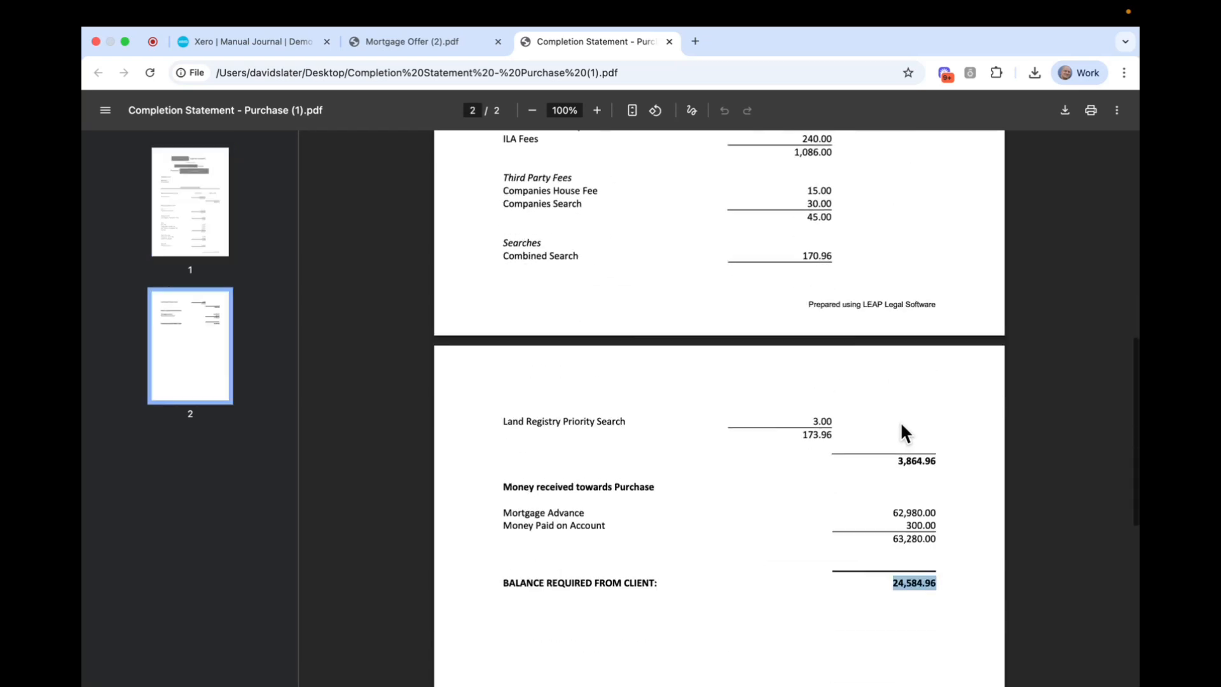
pyautogui.moveTo(895, 466); pyautogui.dragTo(944, 463)
pyautogui.press('super+c')
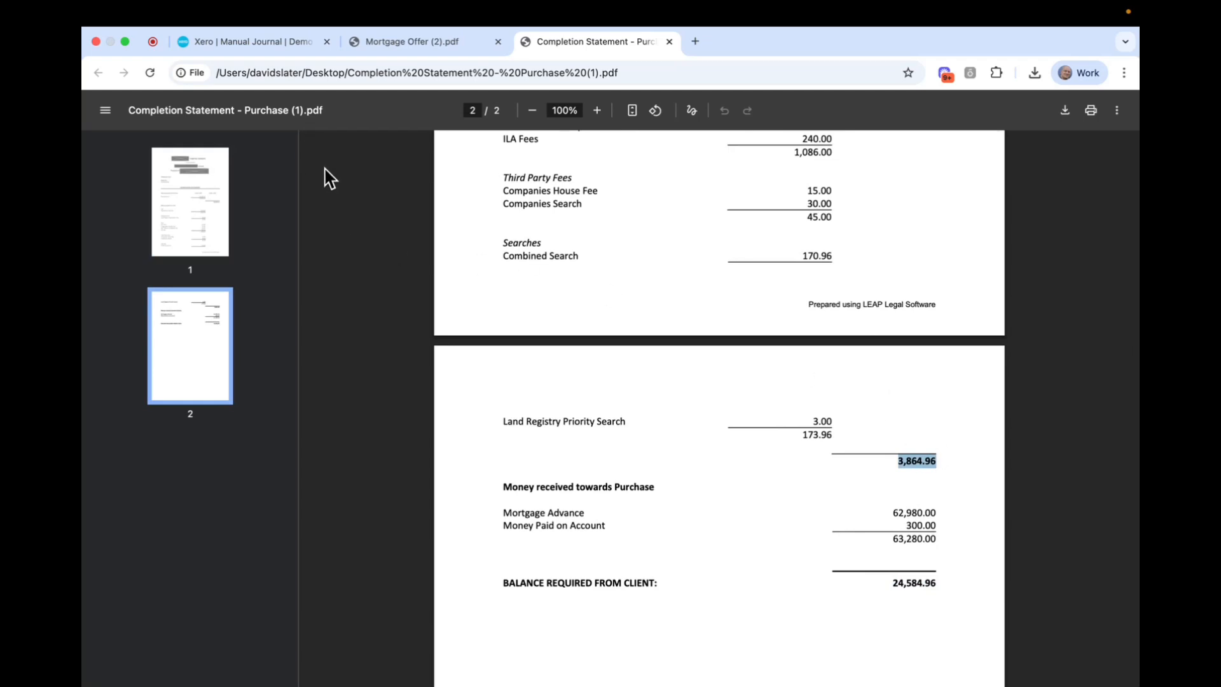
pyautogui.click(251, 45)
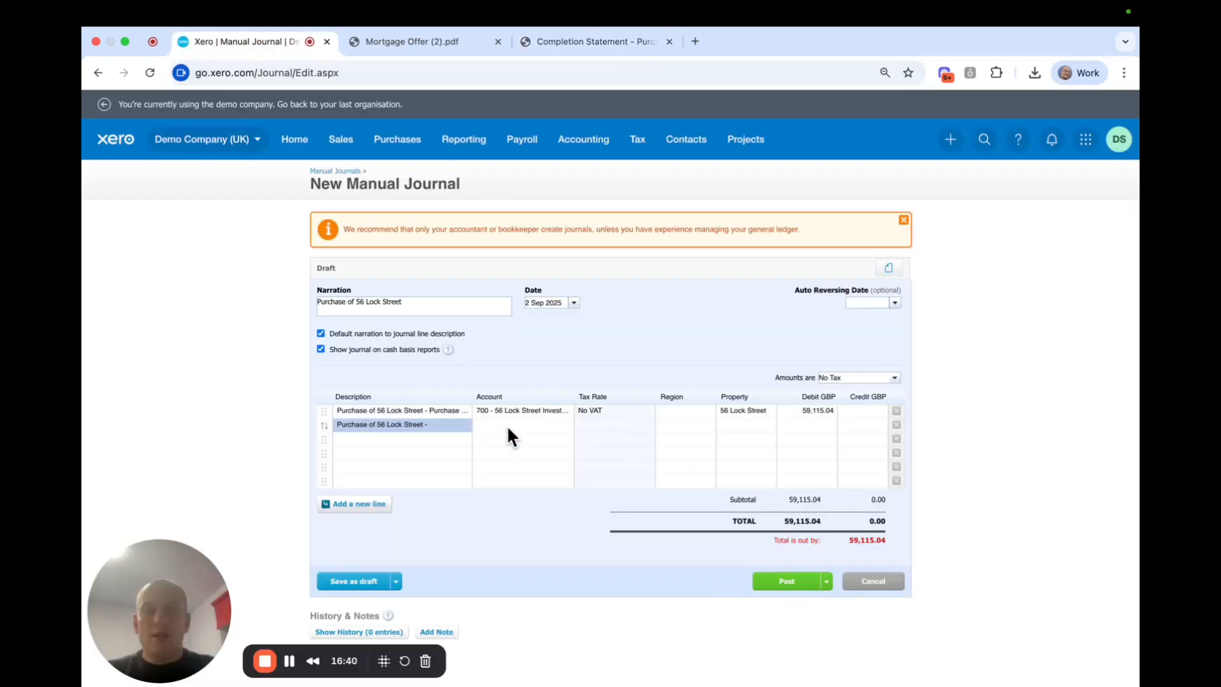
# Describe the second line as 'purchase costs associated with property purchase'.
pyautogui.click(439, 424)
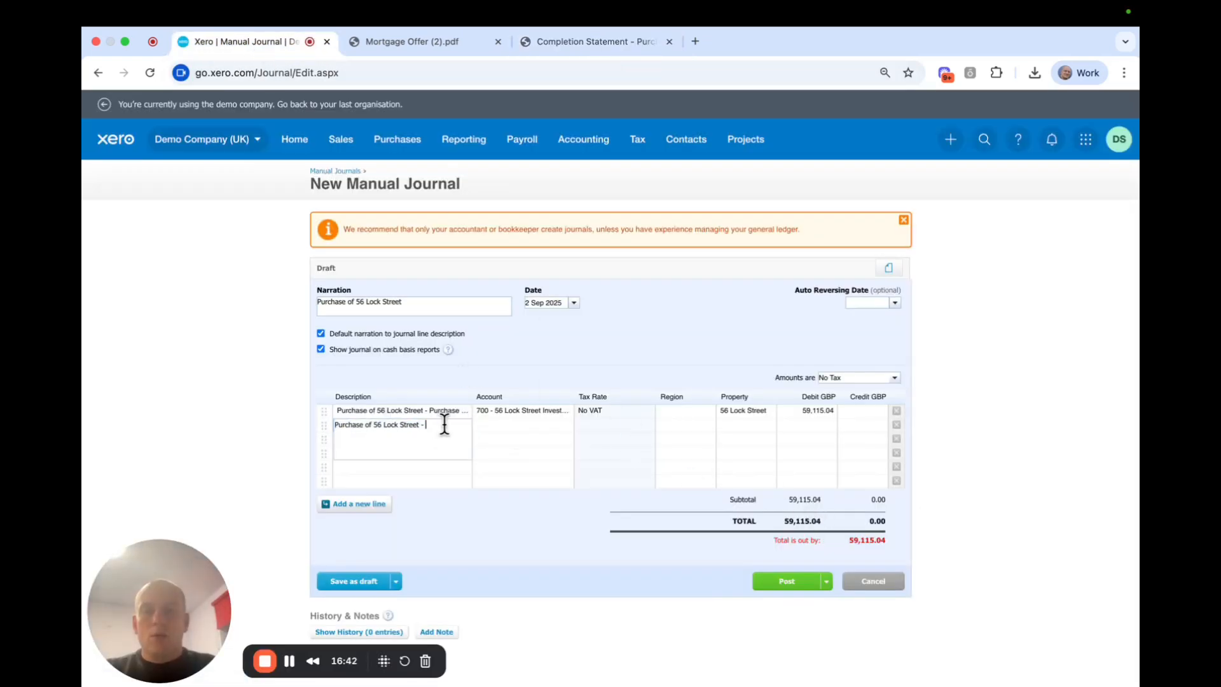
pyautogui.write('purchase costs associated with property ')
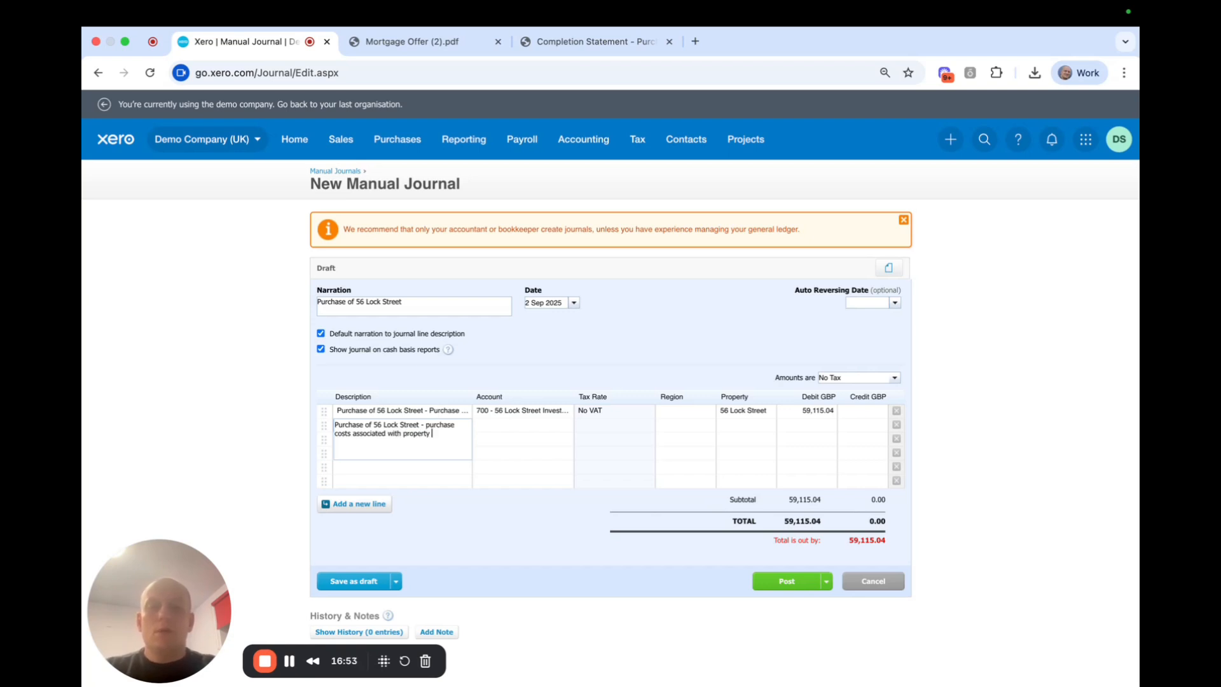
pyautogui.write('purcashe')
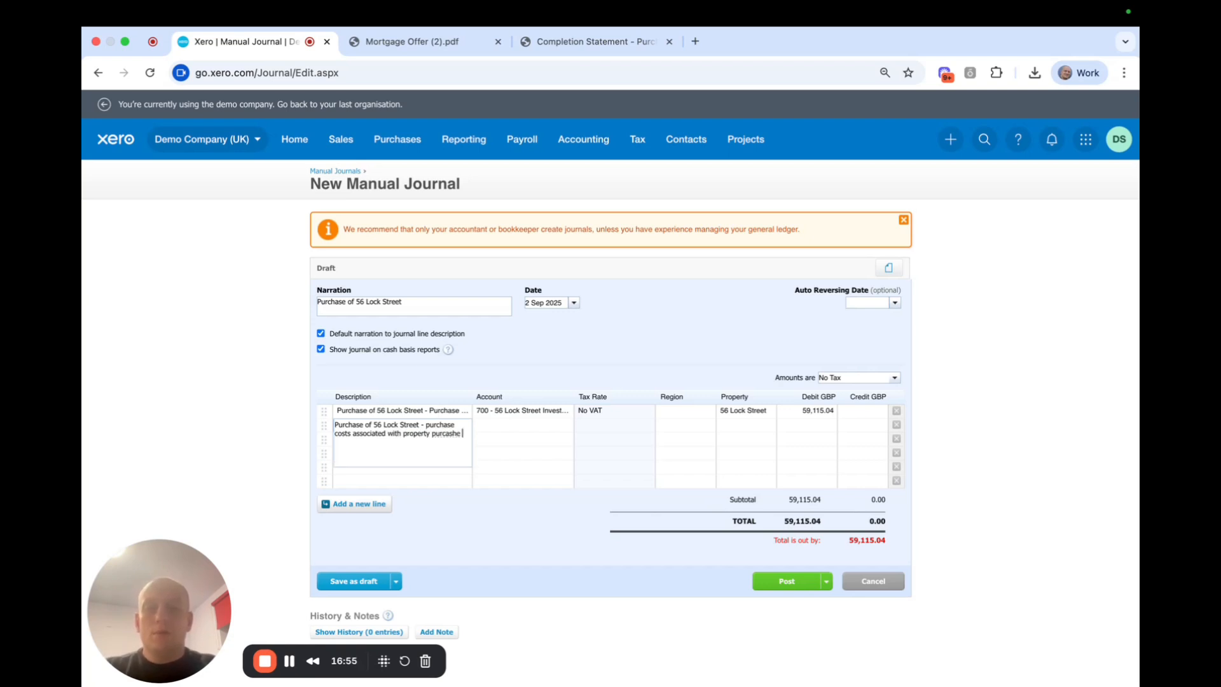
pyautogui.press('BackSpace')
pyautogui.press('BackSpace')
pyautogui.press('BackSpace')
pyautogui.write('hase')
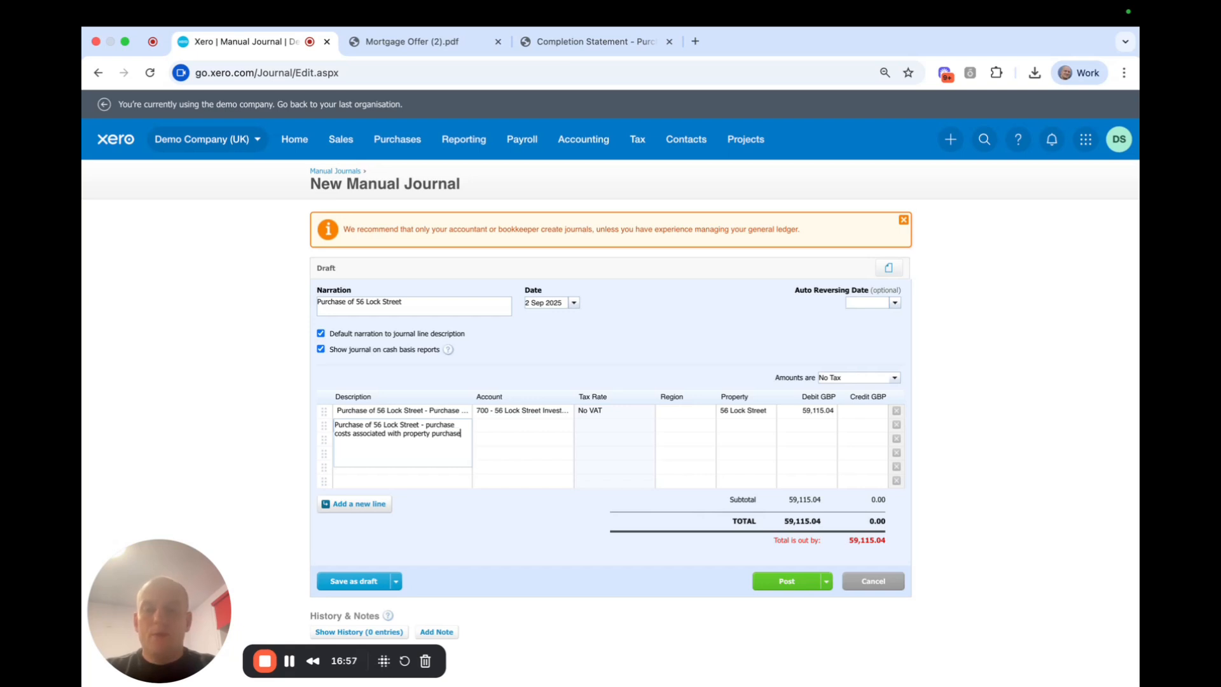
pyautogui.click(439, 302)
# Append '- As per completion statement' to the journal narration.
pyautogui.doubleClick(439, 301)
pyautogui.click(439, 301)
pyautogui.write('- As per ')
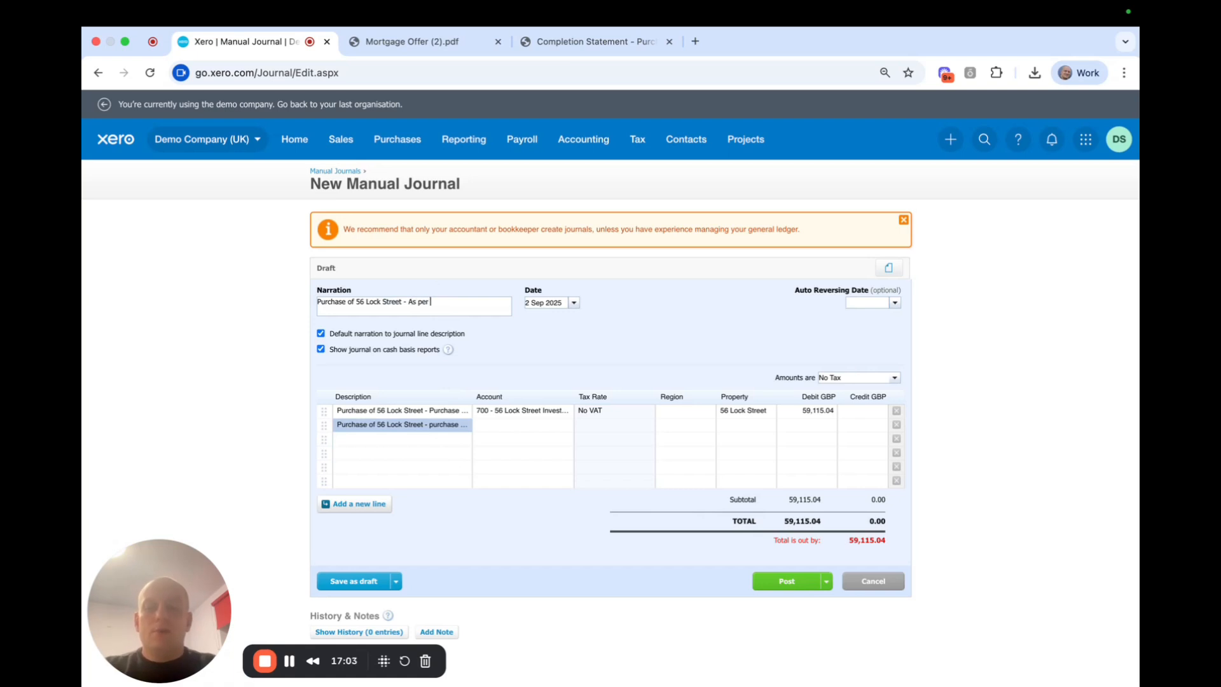
pyautogui.write('completion statement')
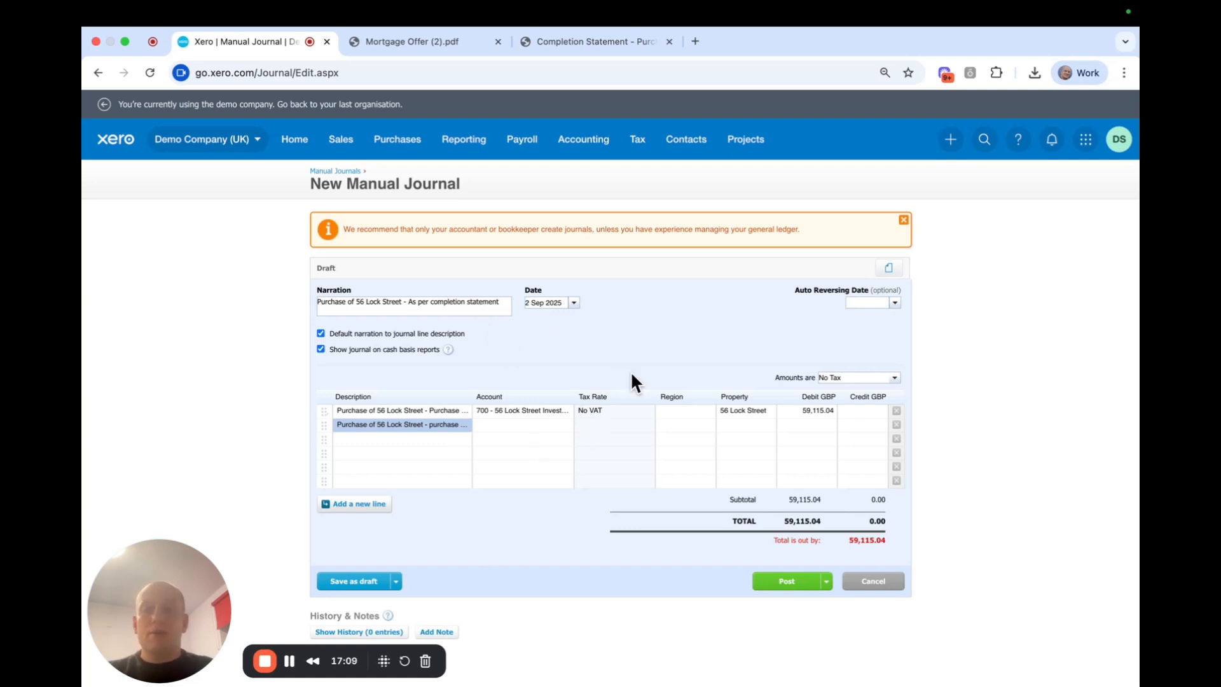
# Code line two to account 700 and move its 3,864.96 from credit to debit.
pyautogui.click(503, 425)
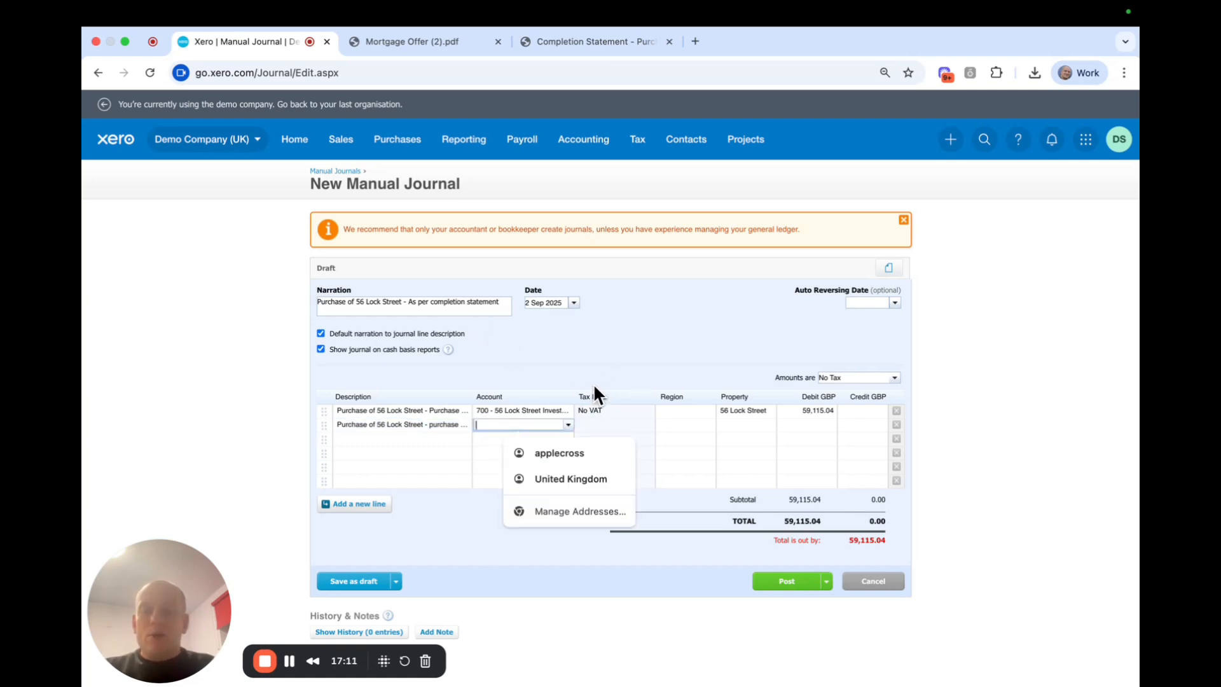
pyautogui.write('700')
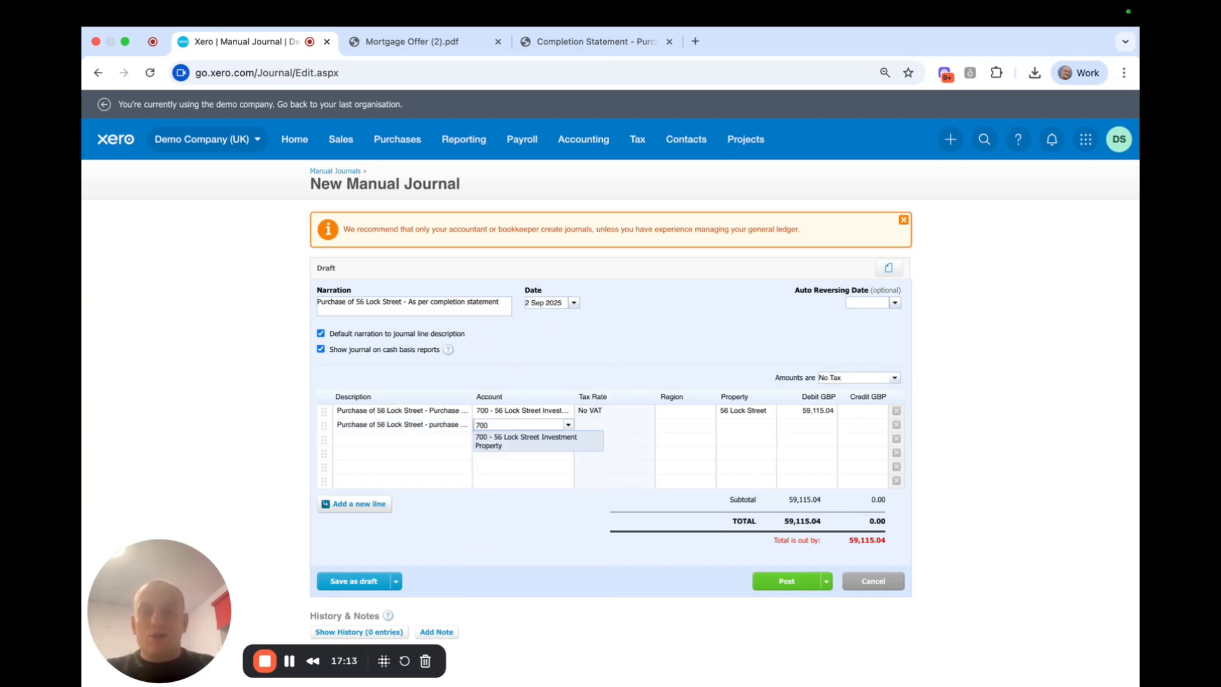
pyautogui.click(516, 446)
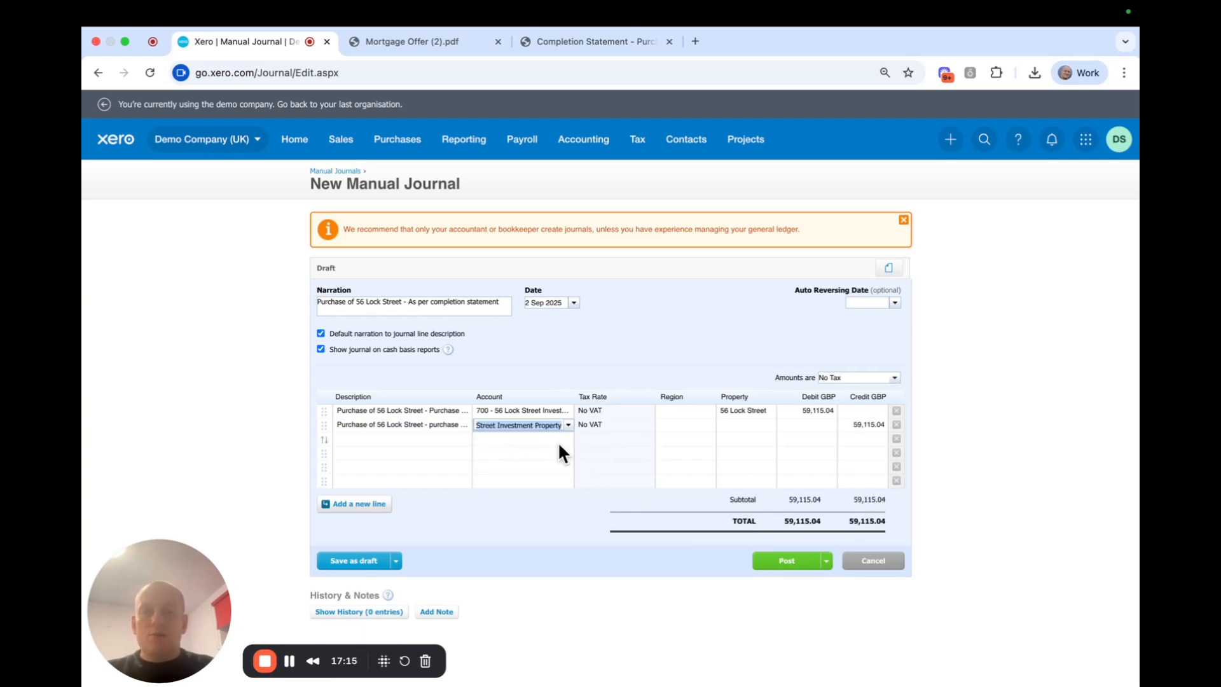
pyautogui.click(866, 426)
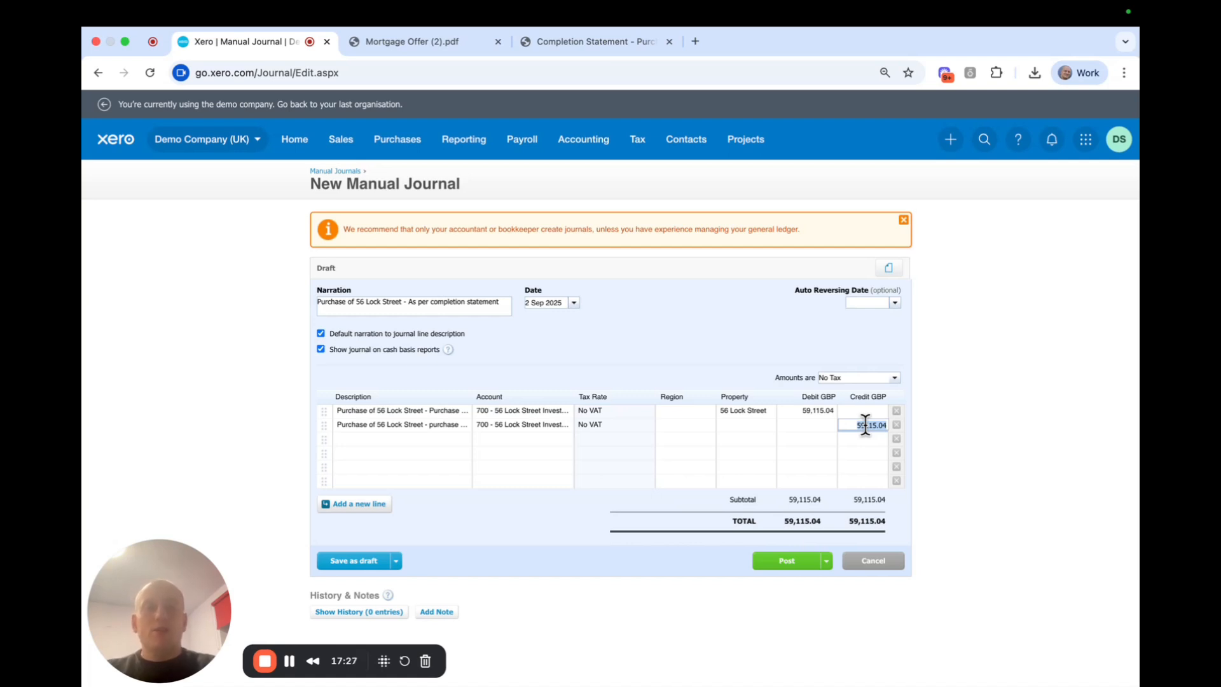
pyautogui.click(856, 425)
pyautogui.moveTo(855, 425); pyautogui.dragTo(956, 436)
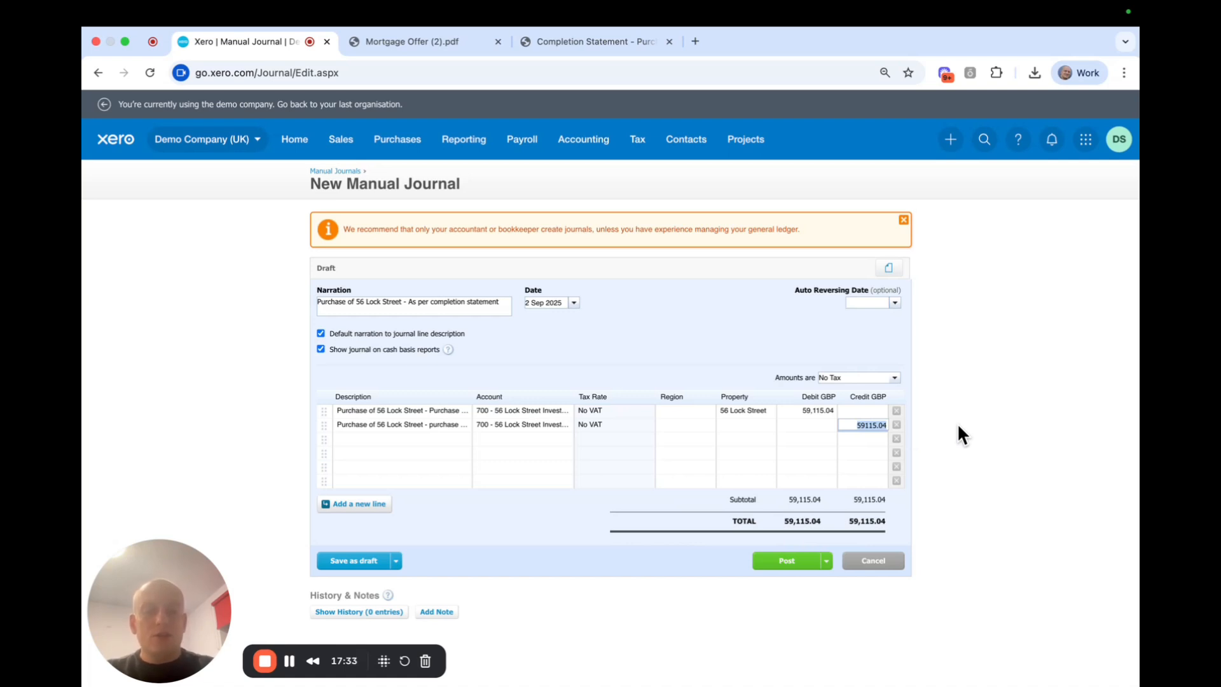
pyautogui.press('BackSpace')
pyautogui.click(803, 426)
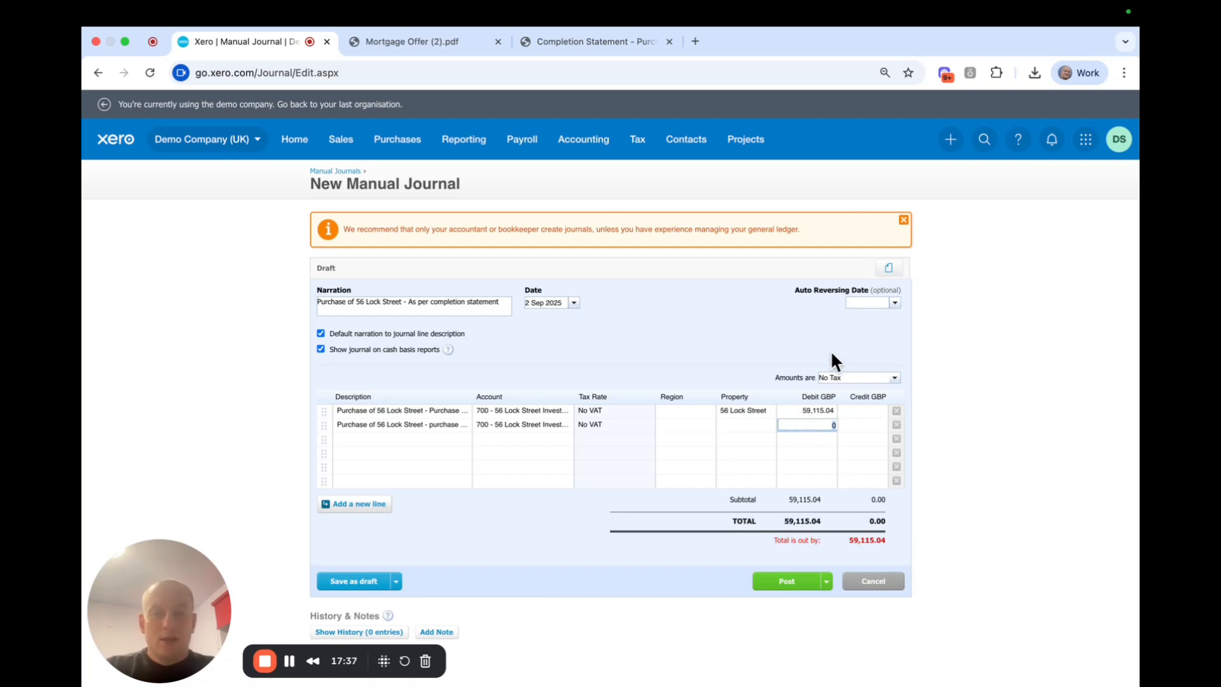
pyautogui.press('super+v')
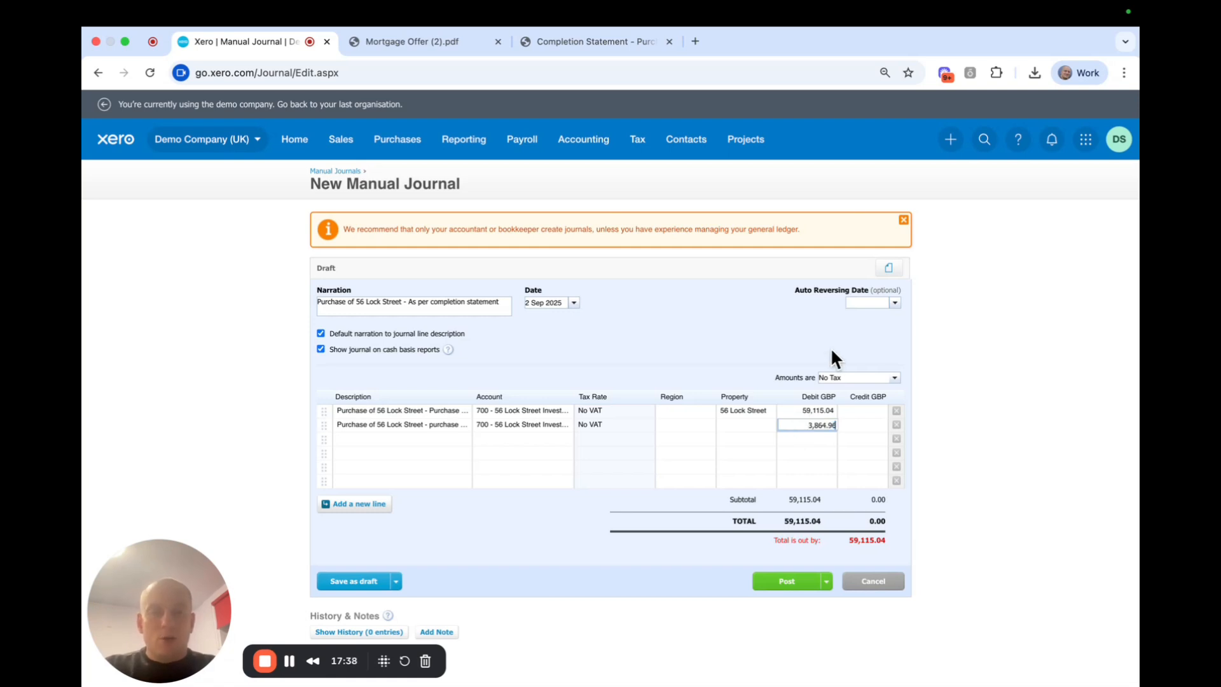
pyautogui.click(734, 319)
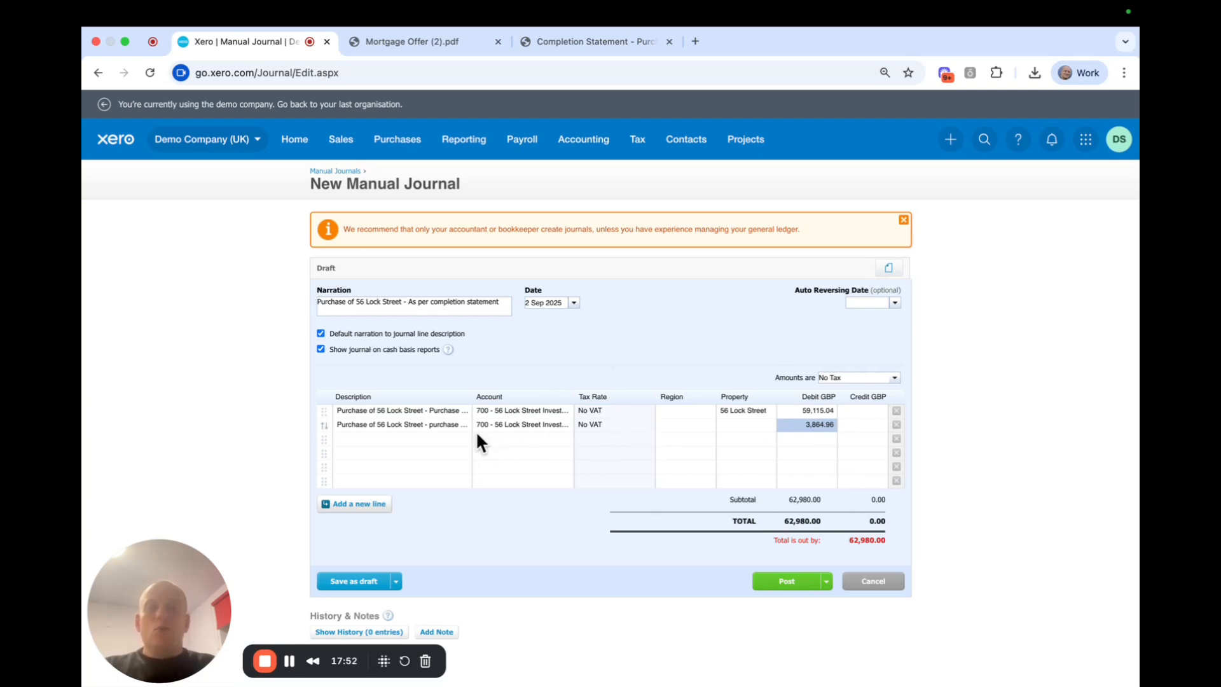
pyautogui.click(372, 437)
# Describe line three as 'Gross Mortgage advance', code it to 902 Mortgage Finance, and clear its credit.
pyautogui.moveTo(466, 446); pyautogui.dragTo(426, 439)
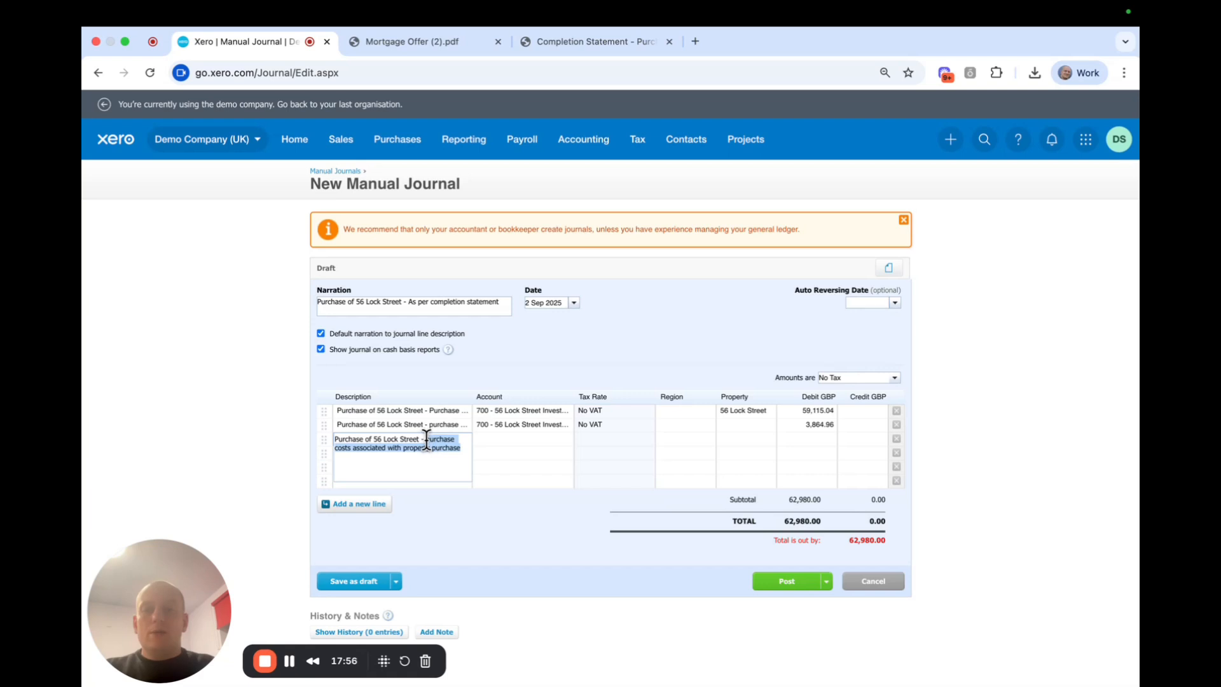
pyautogui.write('Gross Mortgage advaance')
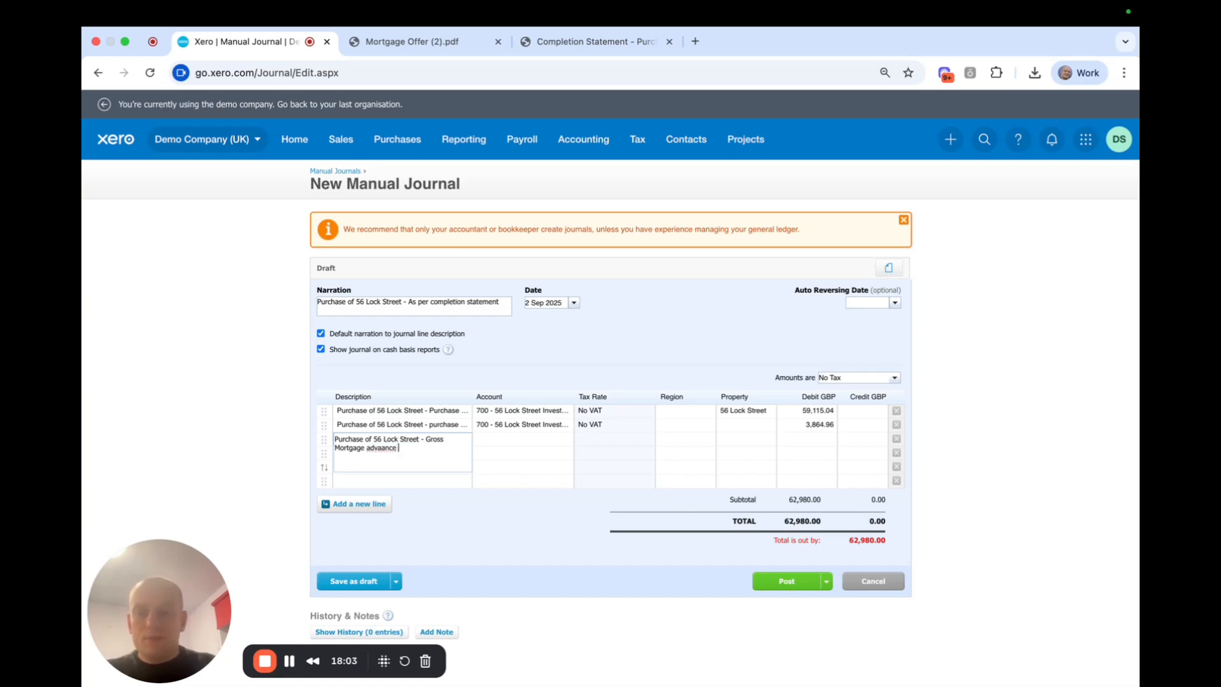
pyautogui.press('BackSpace')
pyautogui.press('BackSpace')
pyautogui.press('BackSpace')
pyautogui.press('BackSpace')
pyautogui.press('BackSpace')
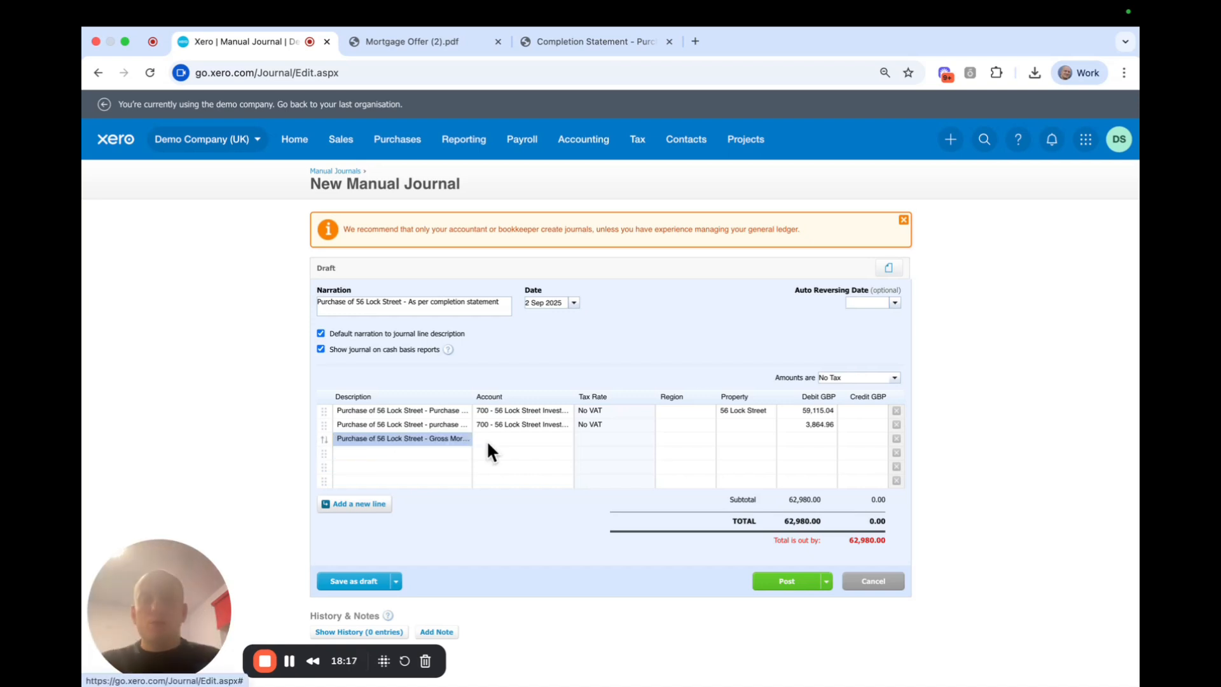
pyautogui.click(488, 439)
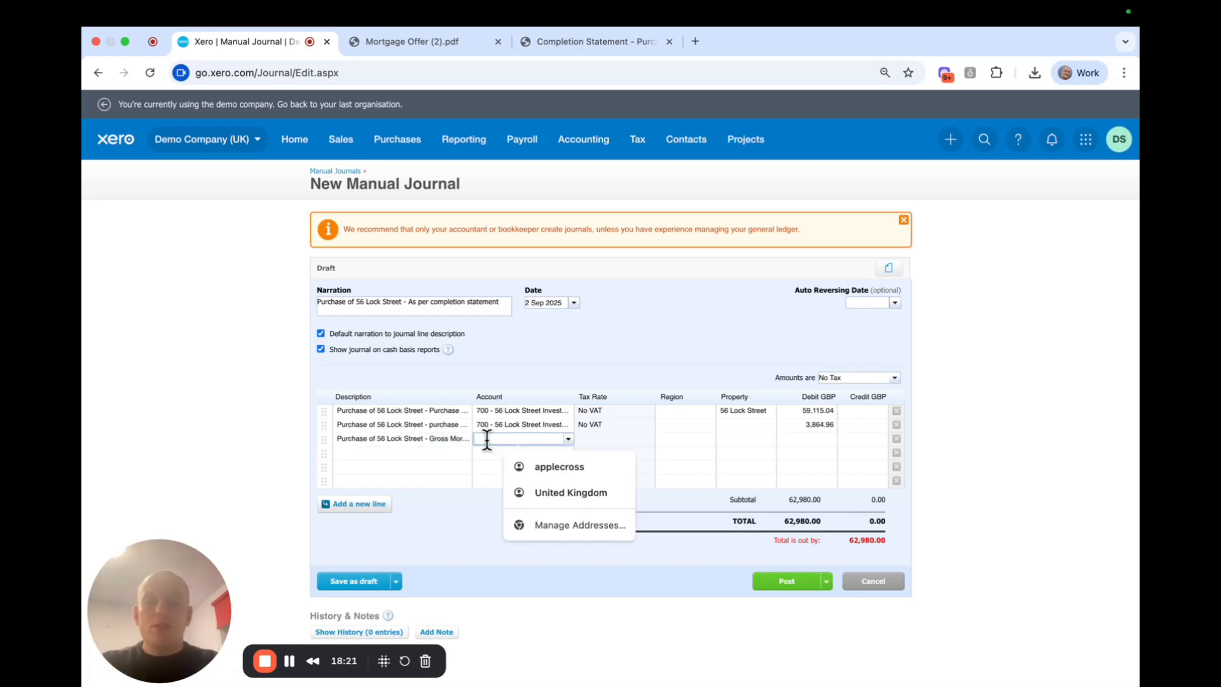
pyautogui.write('56')
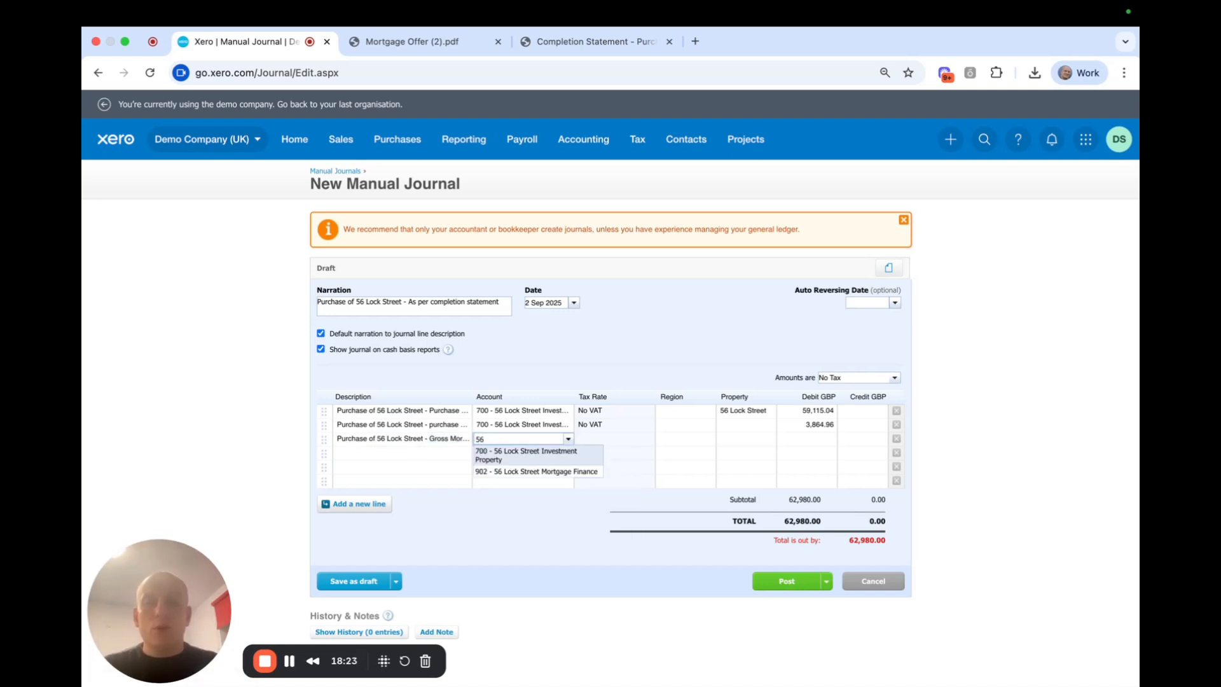
pyautogui.click(496, 472)
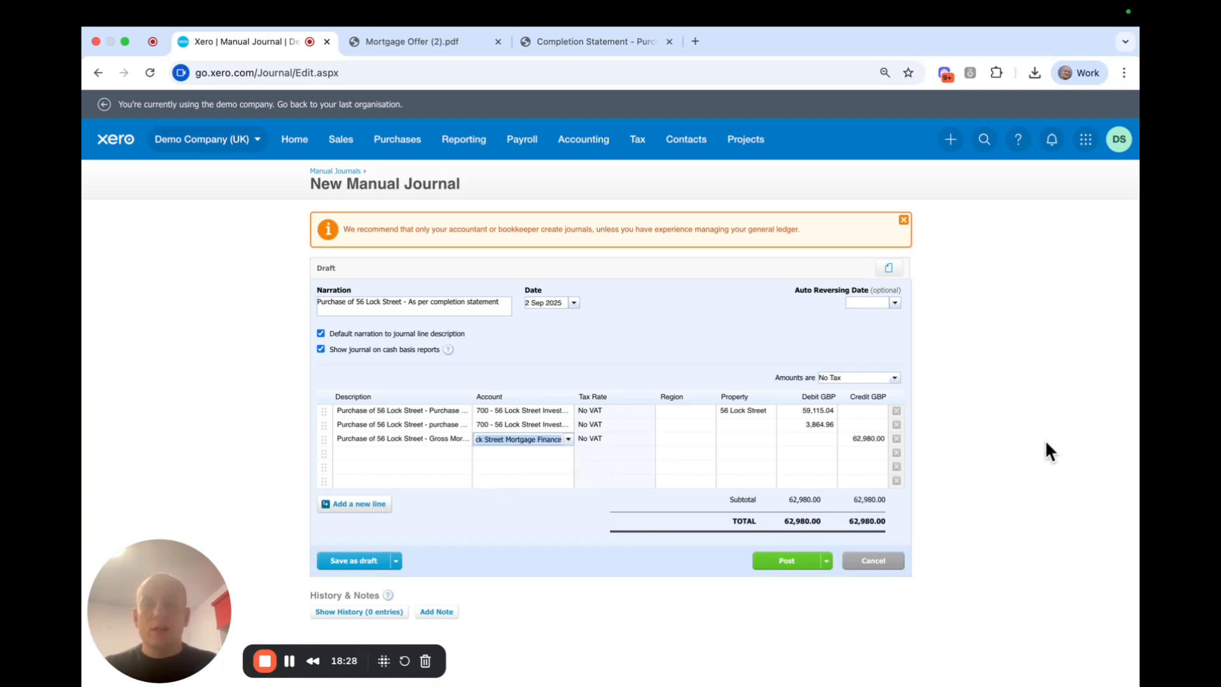
pyautogui.click(872, 437)
pyautogui.press('BackSpace')
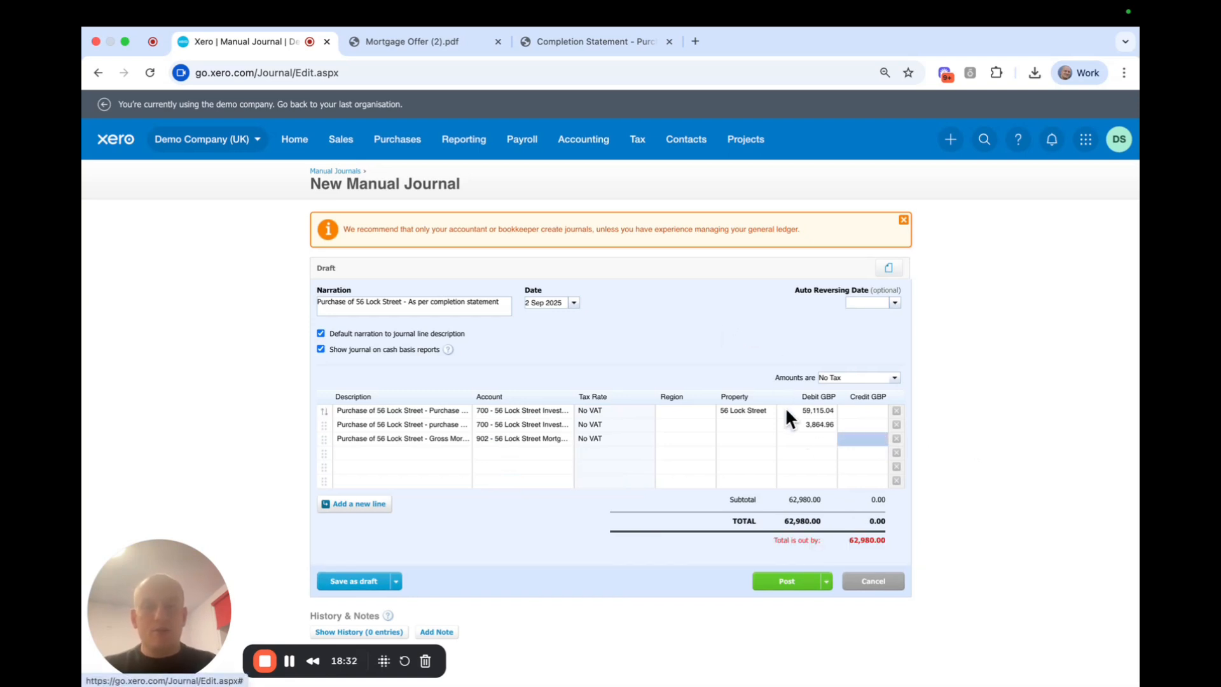
pyautogui.click(590, 41)
# Select and copy the 62,980.00 Mortgage Advance figure on the completion statement.
pyautogui.scroll(1, 776, 450)
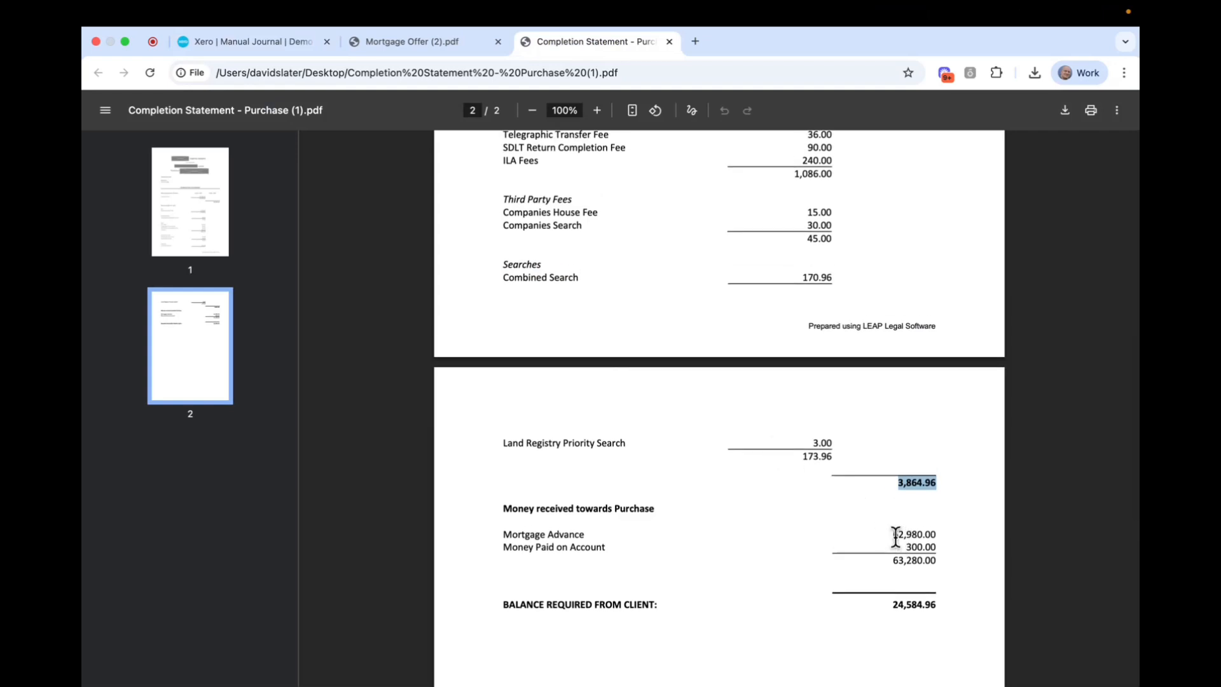
pyautogui.moveTo(892, 534); pyautogui.dragTo(946, 537)
pyautogui.press('super+c')
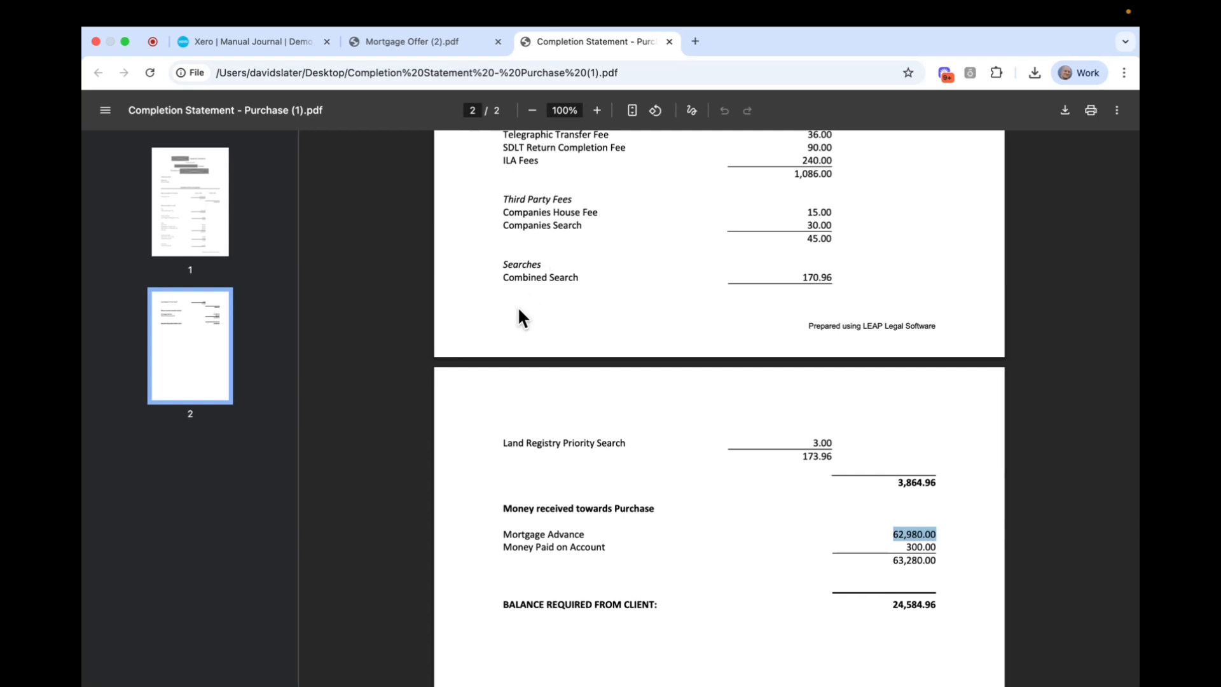
pyautogui.click(280, 44)
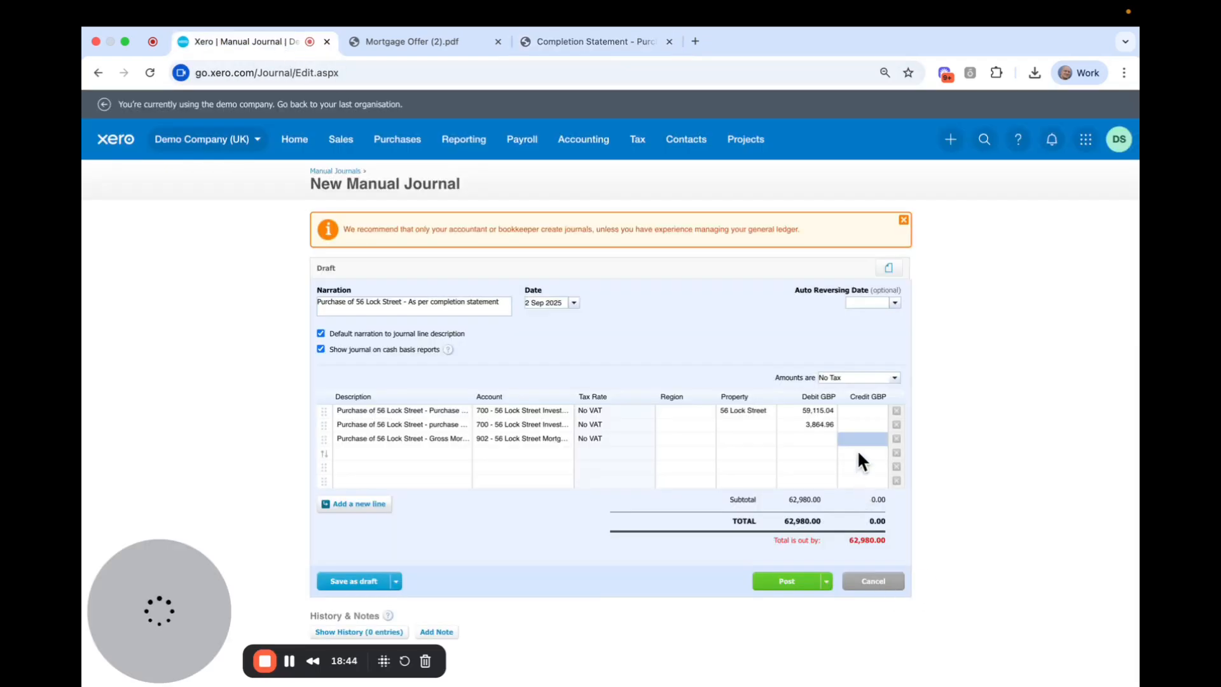
pyautogui.press('super+v')
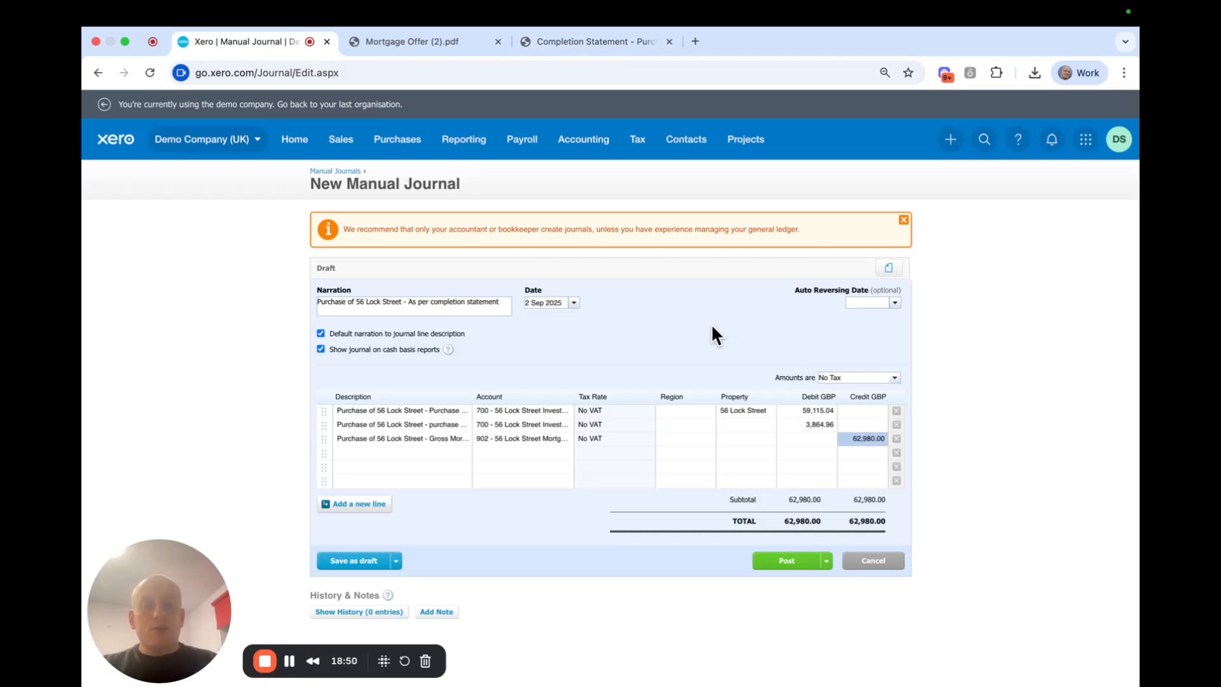
pyautogui.click(735, 425)
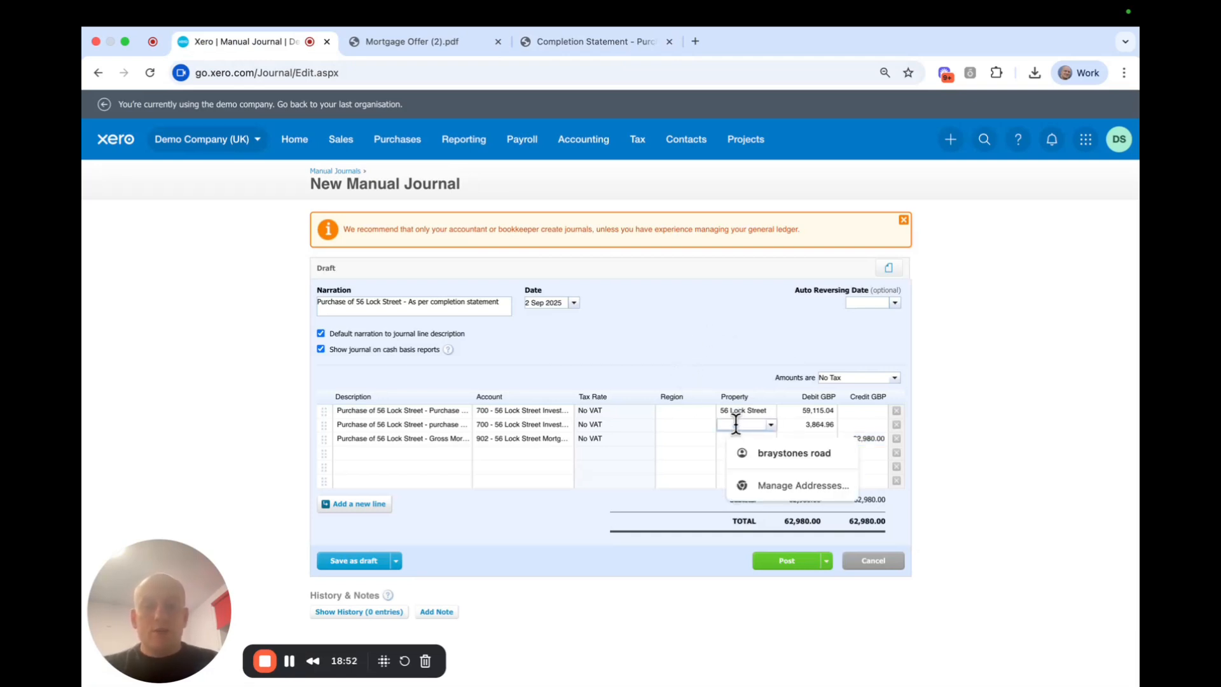
pyautogui.write('6')
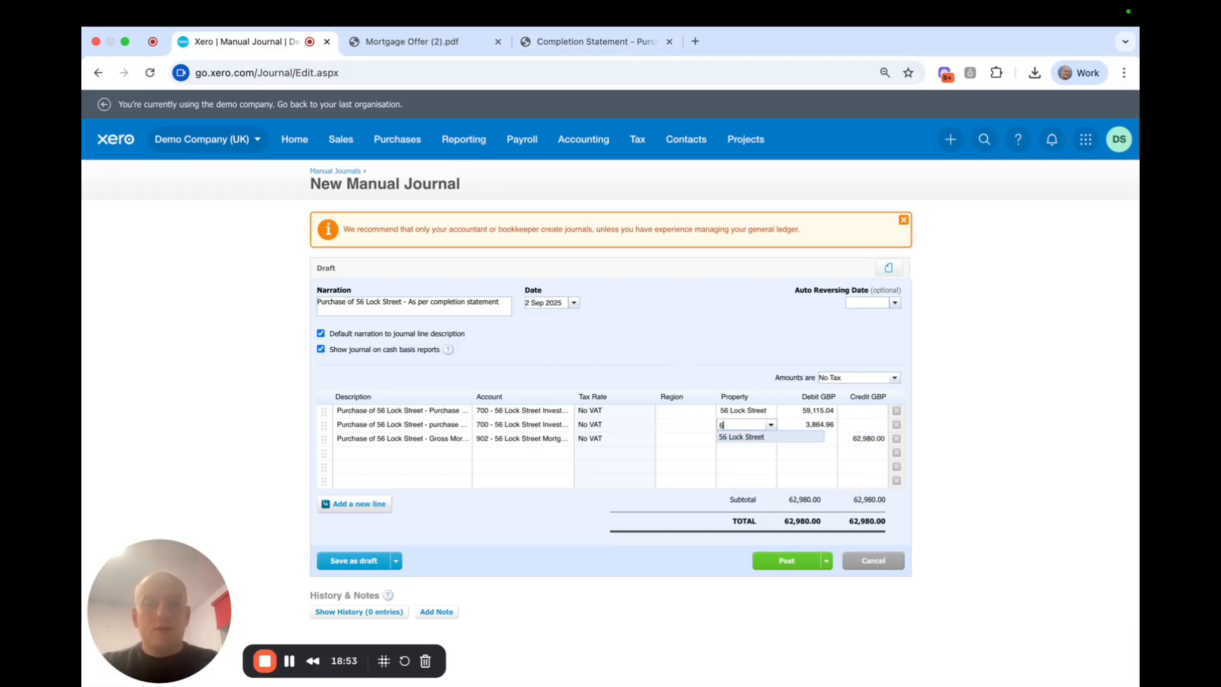
pyautogui.click(757, 437)
pyautogui.click(731, 439)
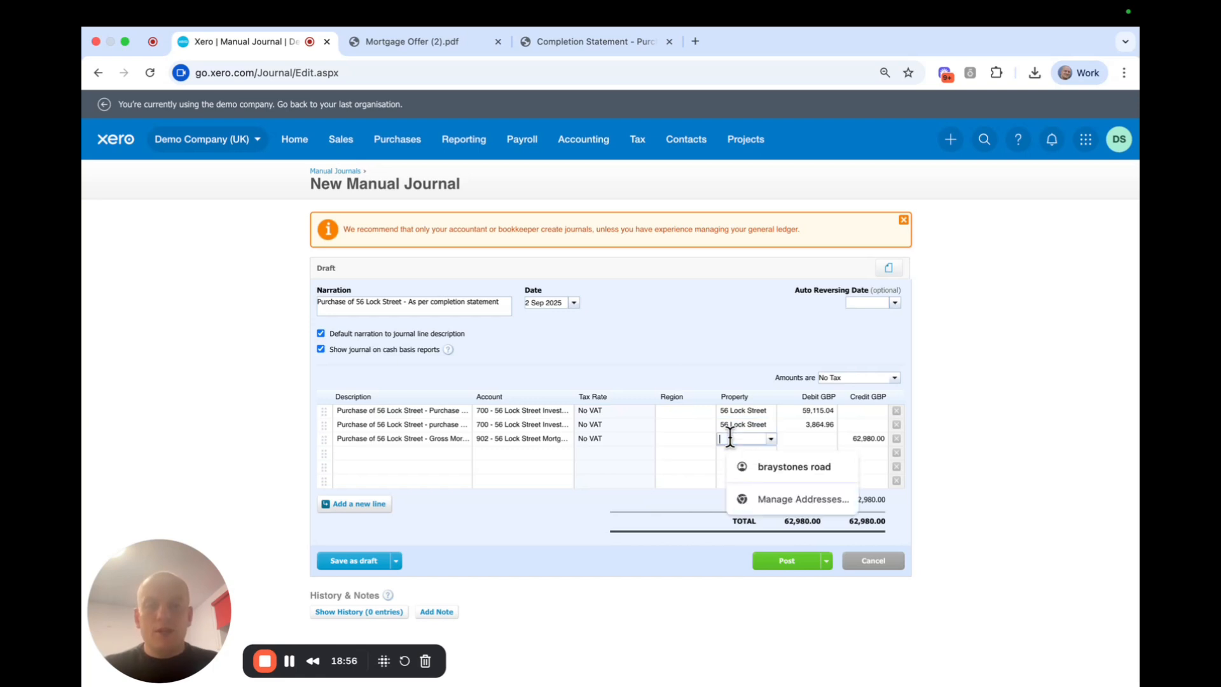
pyautogui.write('5')
pyautogui.click(749, 453)
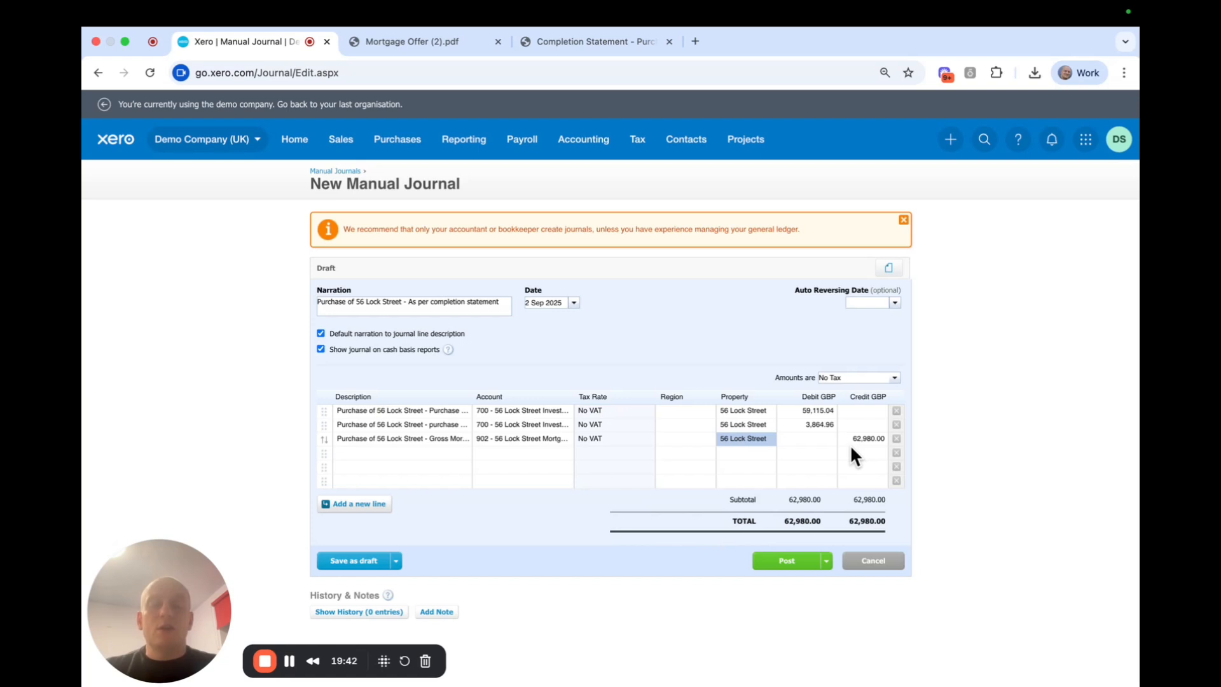
pyautogui.click(410, 45)
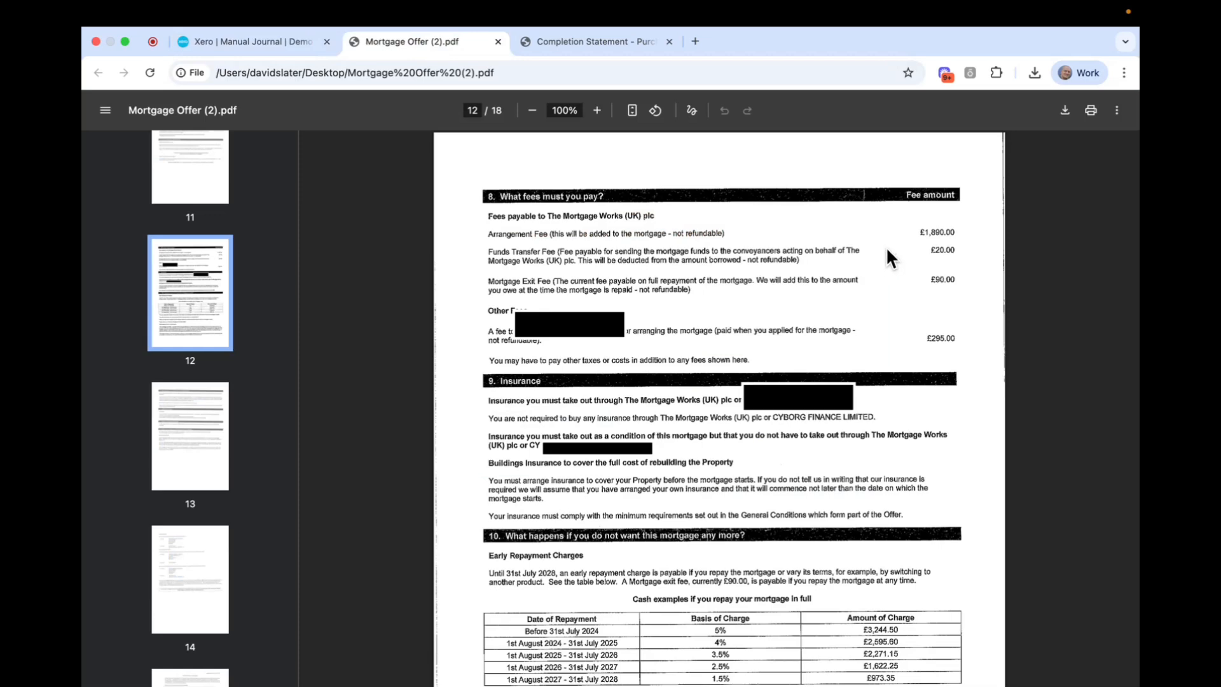
pyautogui.click(252, 39)
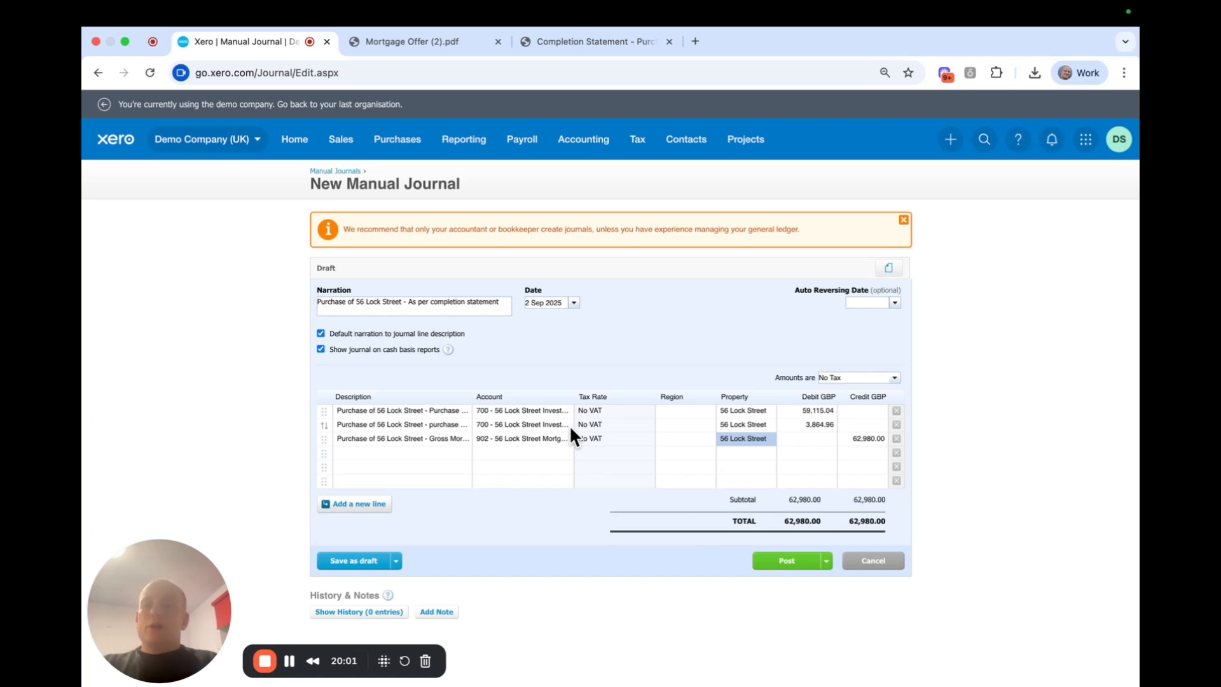
pyautogui.click(406, 44)
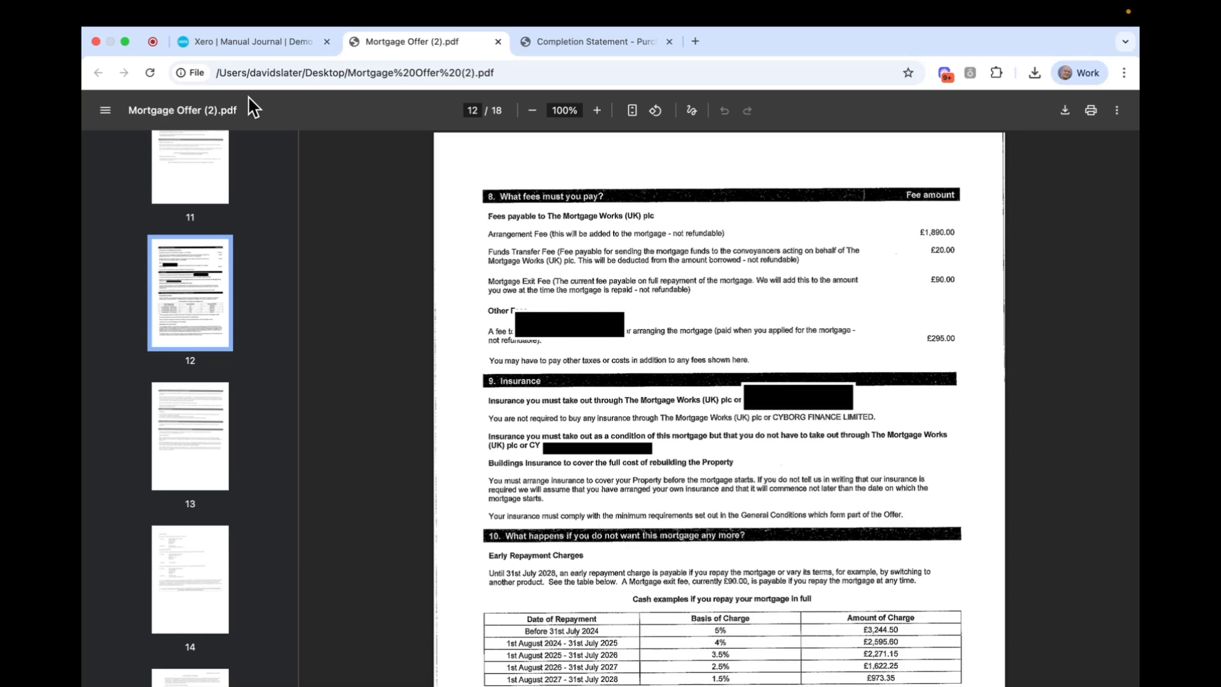
pyautogui.click(229, 44)
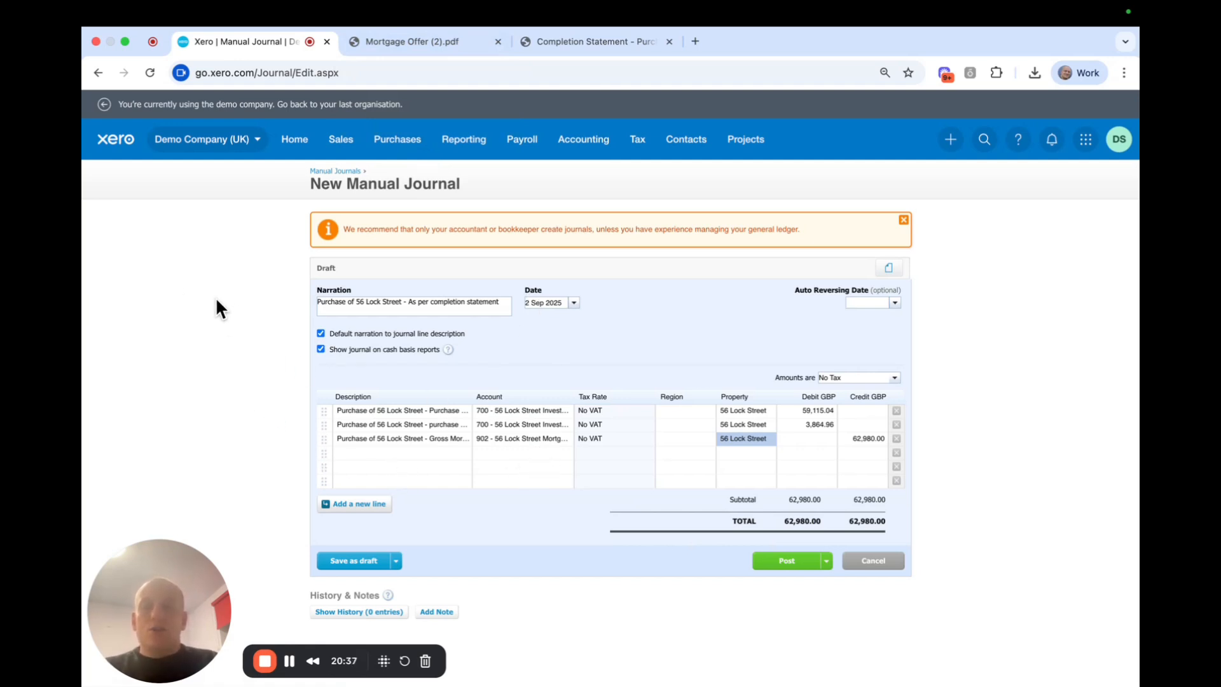
pyautogui.click(396, 44)
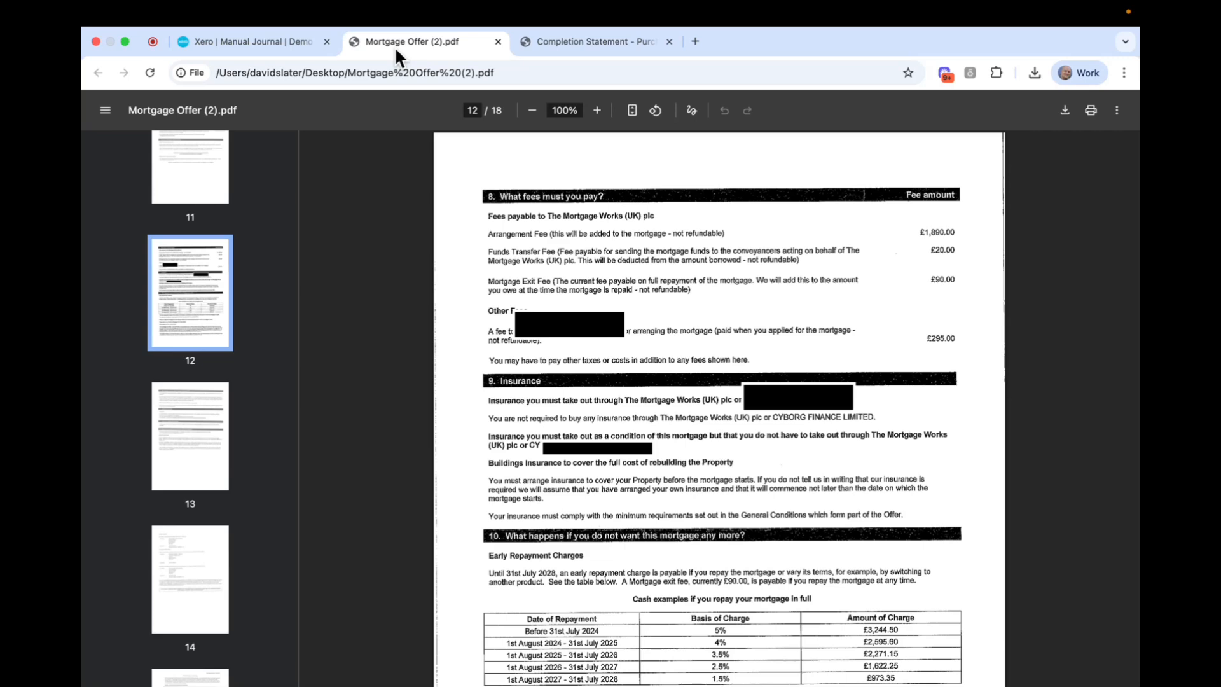
pyautogui.click(225, 41)
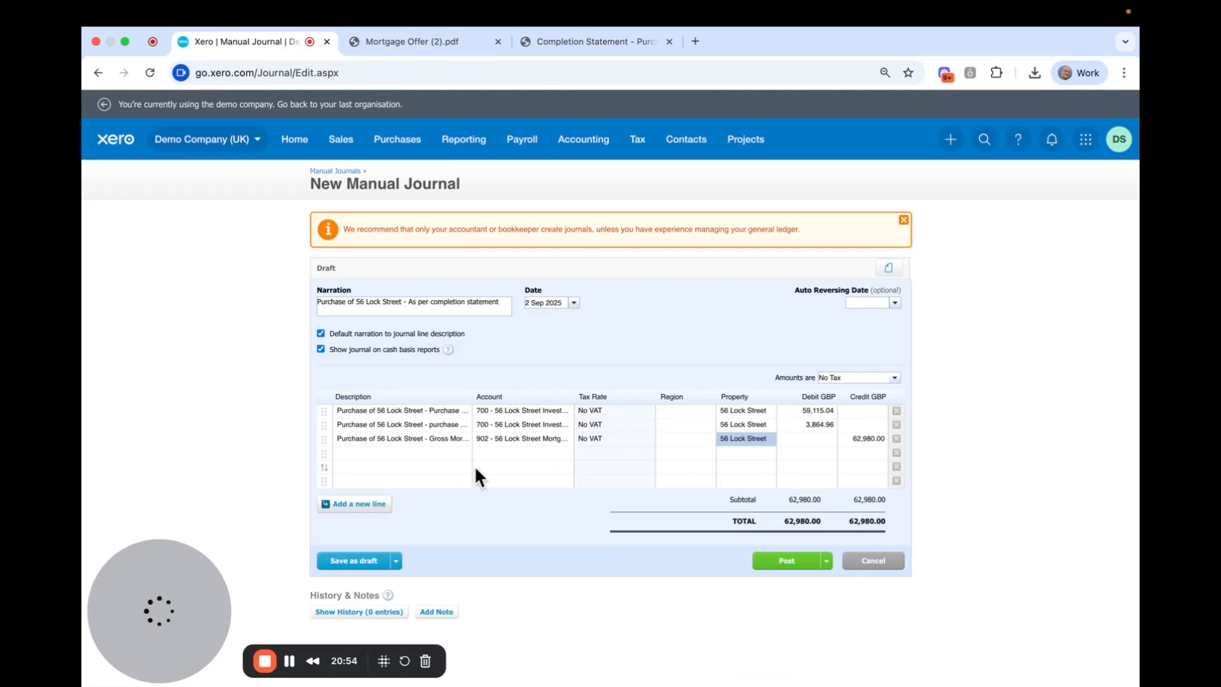
# Describe the fourth journal line as the mortgage arrangement fee.
pyautogui.click(417, 455)
pyautogui.moveTo(428, 458); pyautogui.dragTo(426, 454)
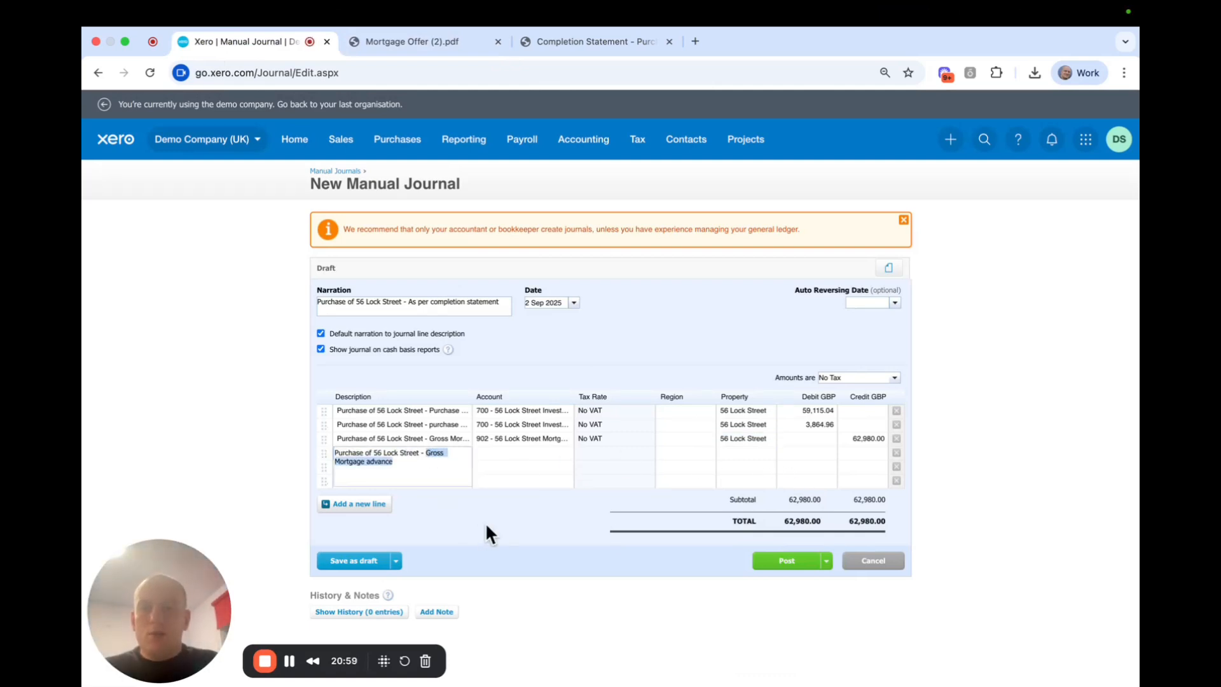
pyautogui.write('Mort')
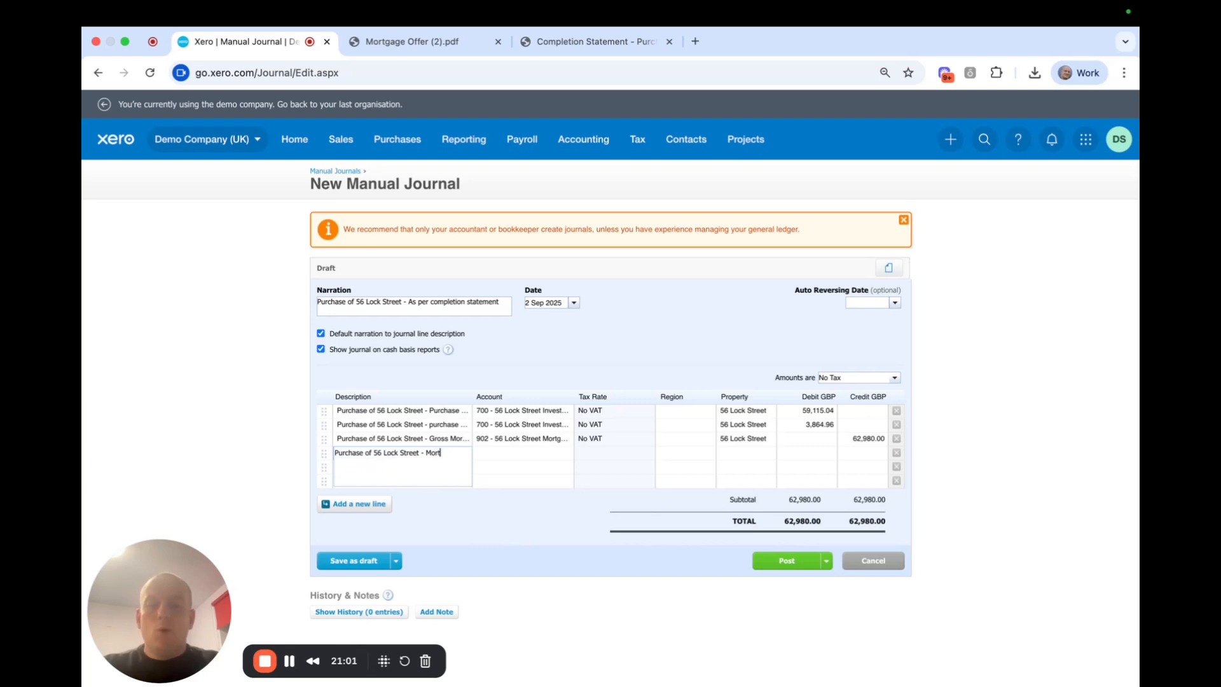
pyautogui.write('gage arranage')
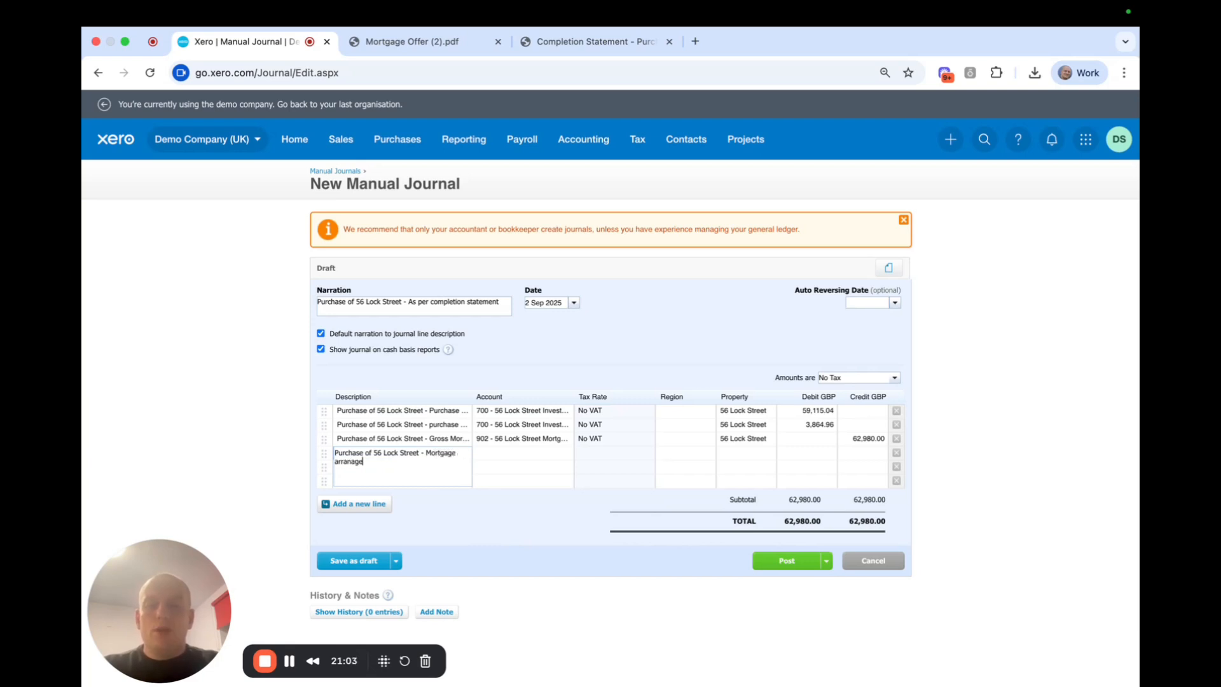
pyautogui.write('ment fees')
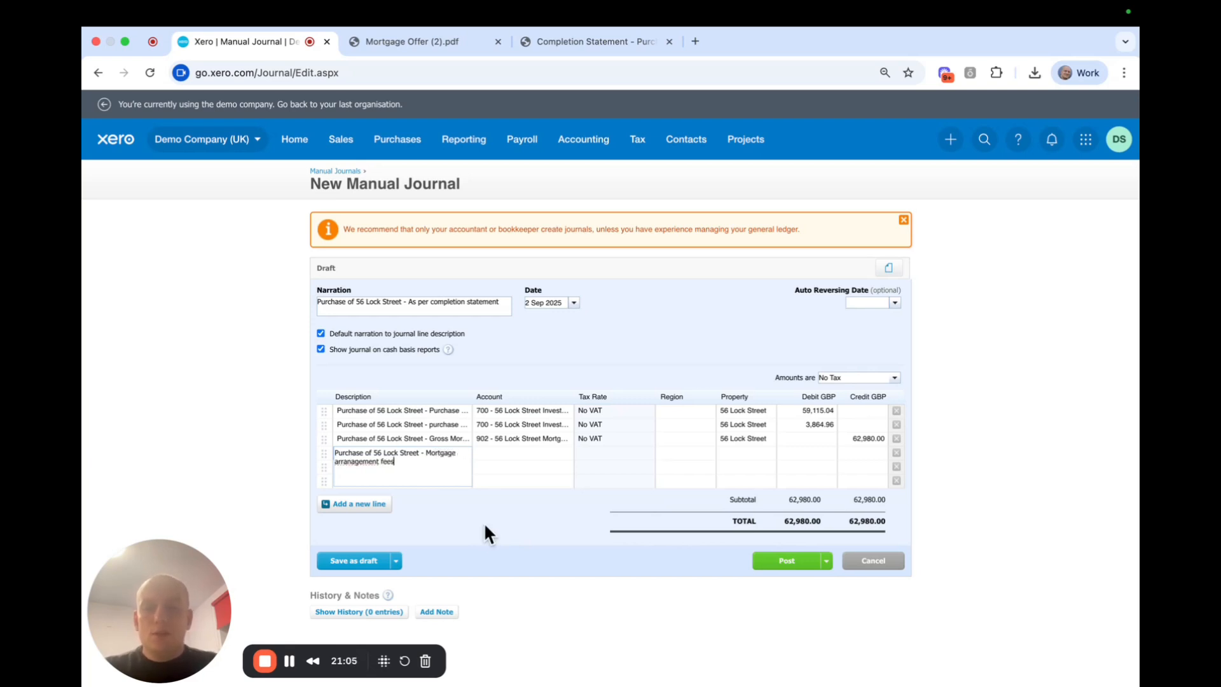
pyautogui.click(623, 360)
pyautogui.click(394, 468)
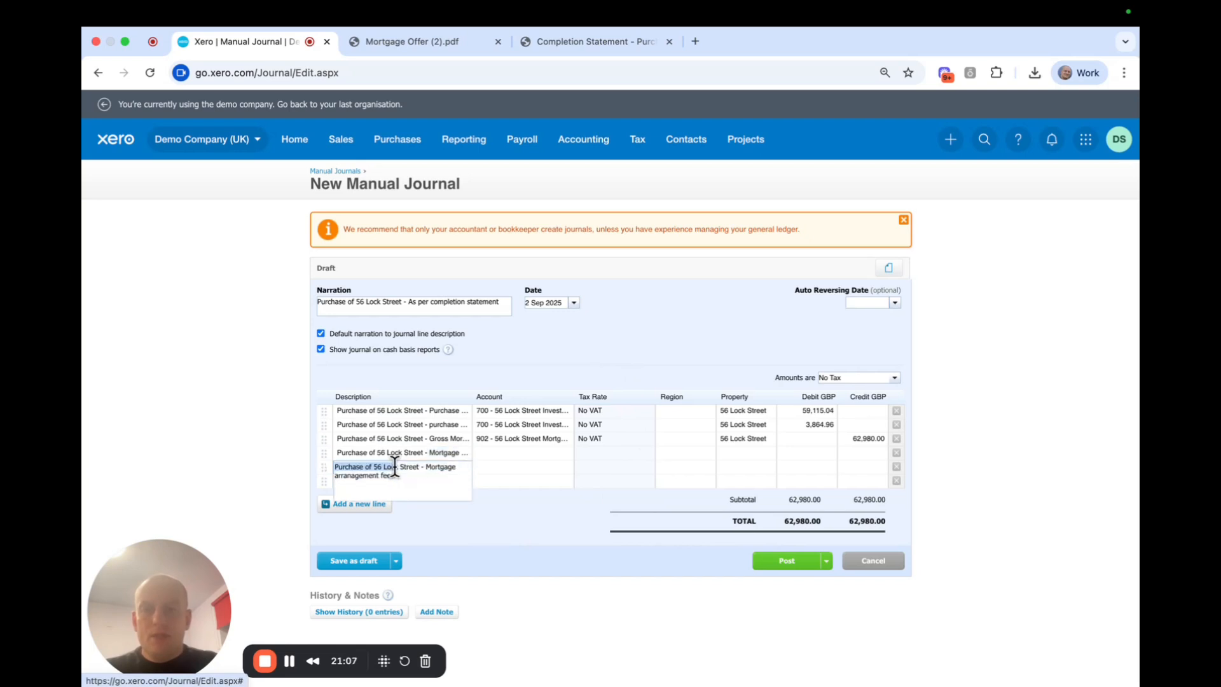
pyautogui.click(529, 347)
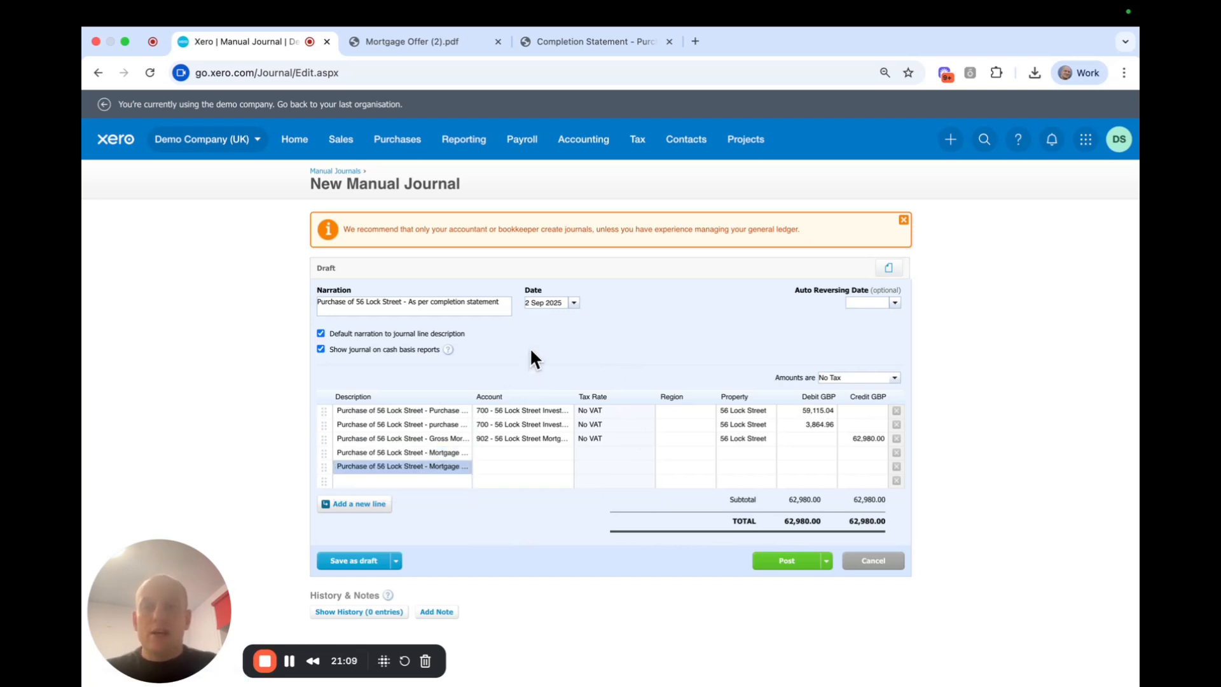
# Code the fourth line to 902 Mortgage Finance with a 1,910.00 credit.
pyautogui.click(500, 451)
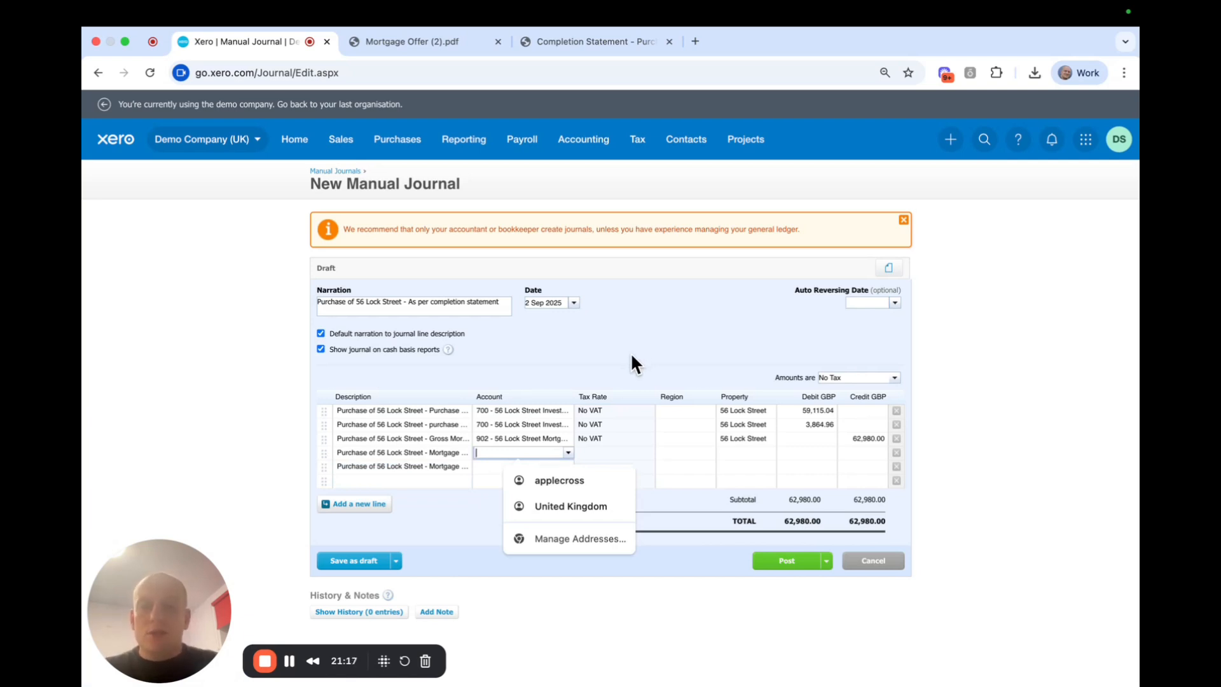
pyautogui.write('902')
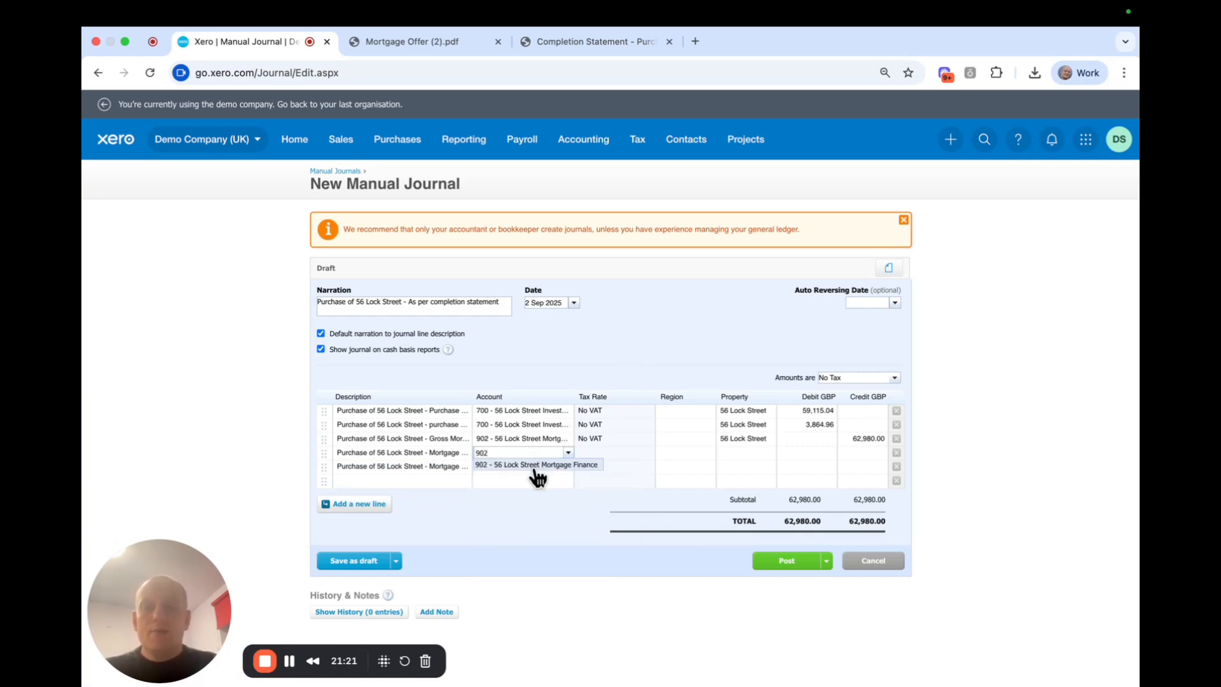
pyautogui.click(538, 465)
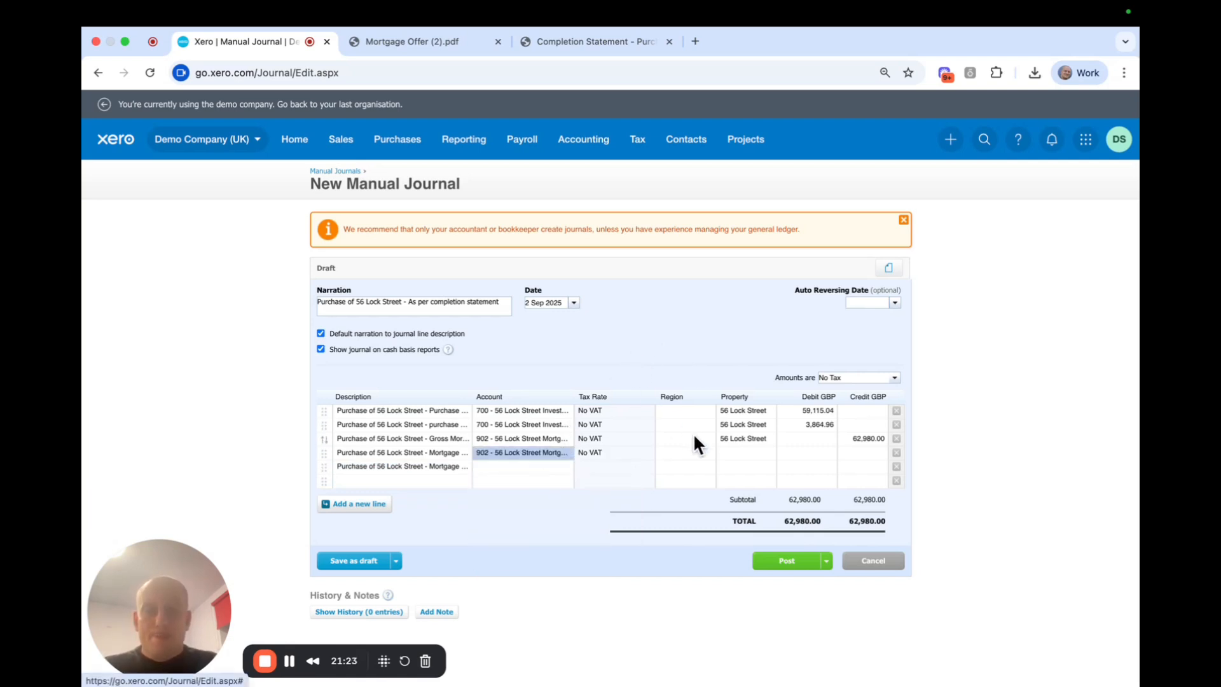
pyautogui.click(861, 453)
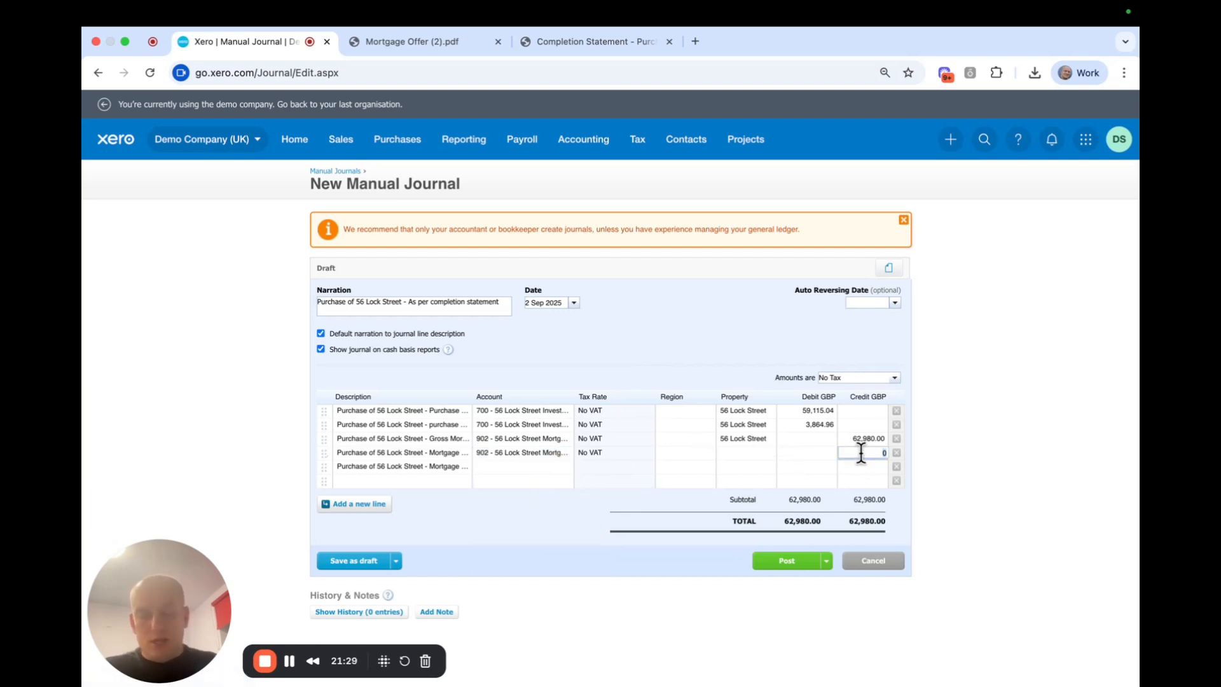
pyautogui.write('1,')
pyautogui.write('91')
pyautogui.write('0')
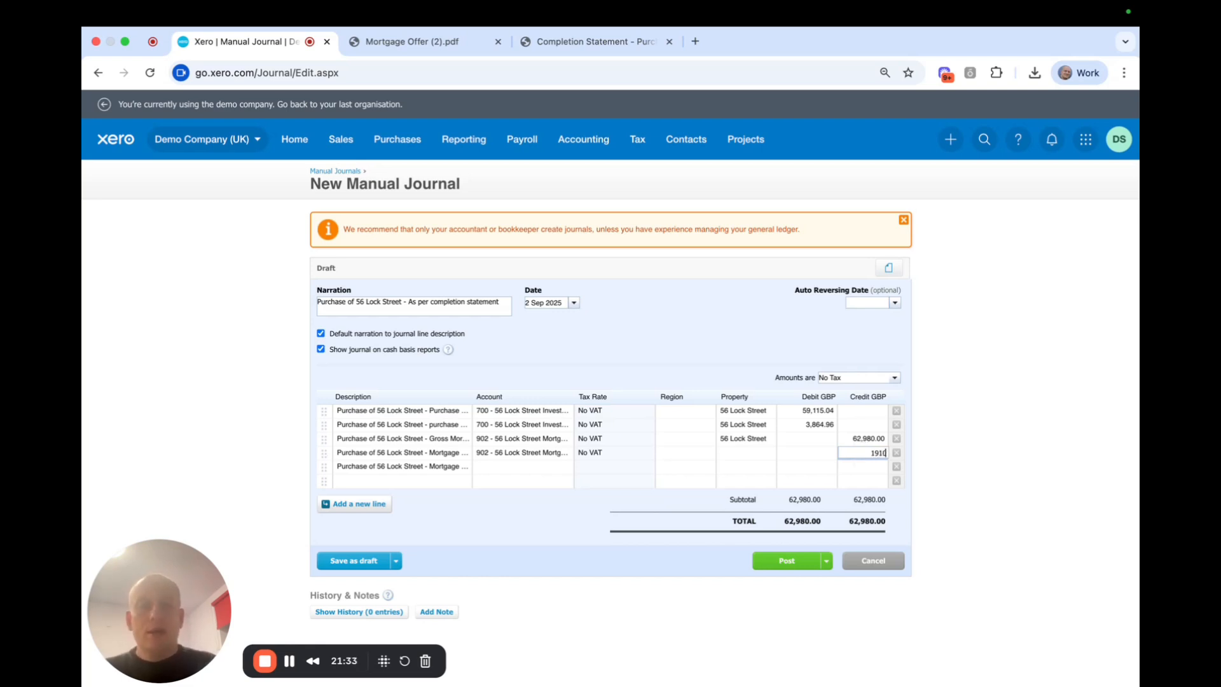
pyautogui.click(717, 342)
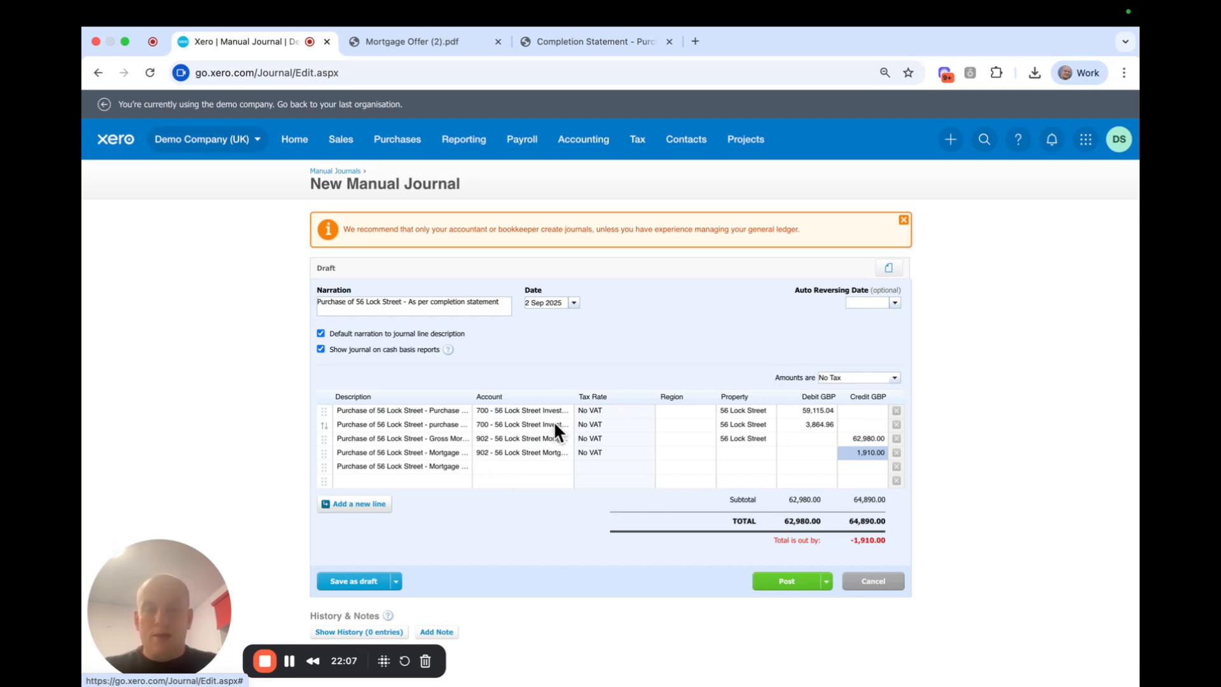
pyautogui.click(504, 467)
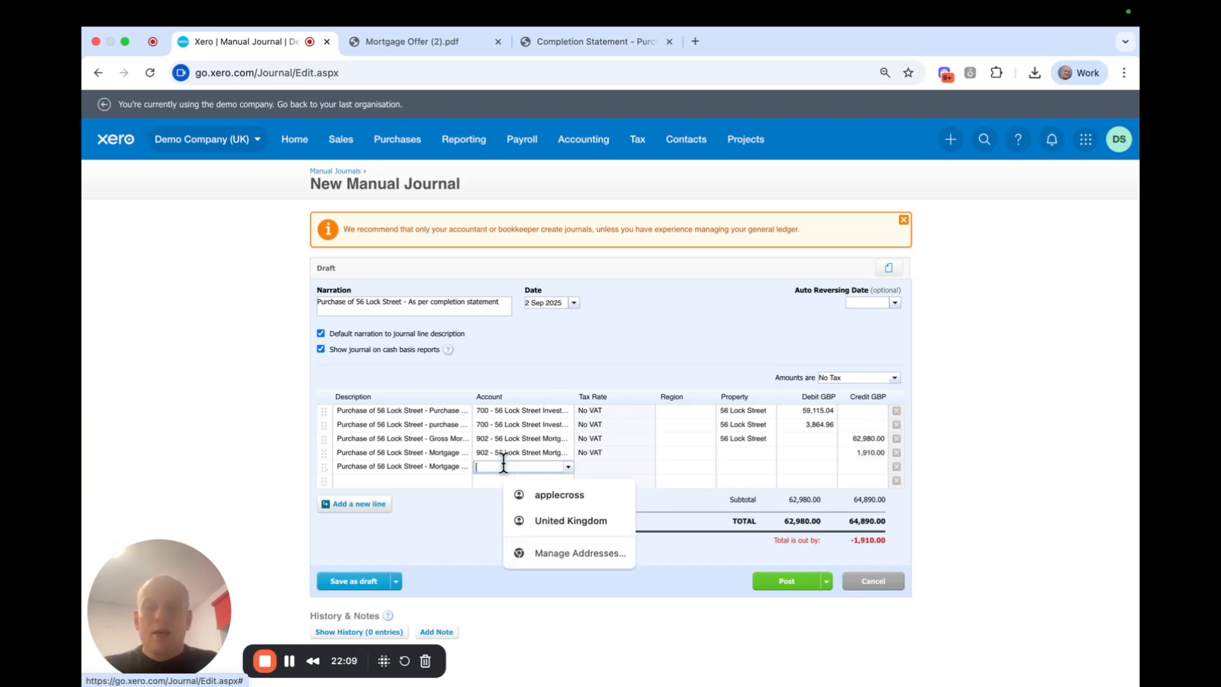
pyautogui.write('fina')
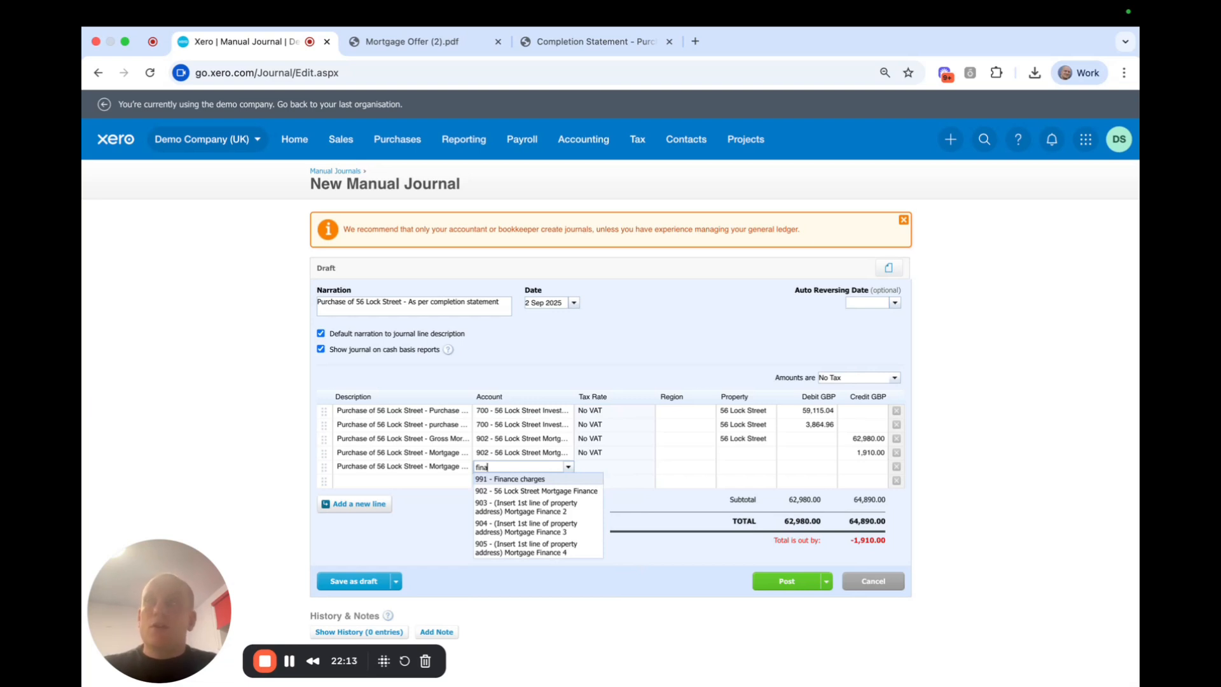
pyautogui.click(515, 482)
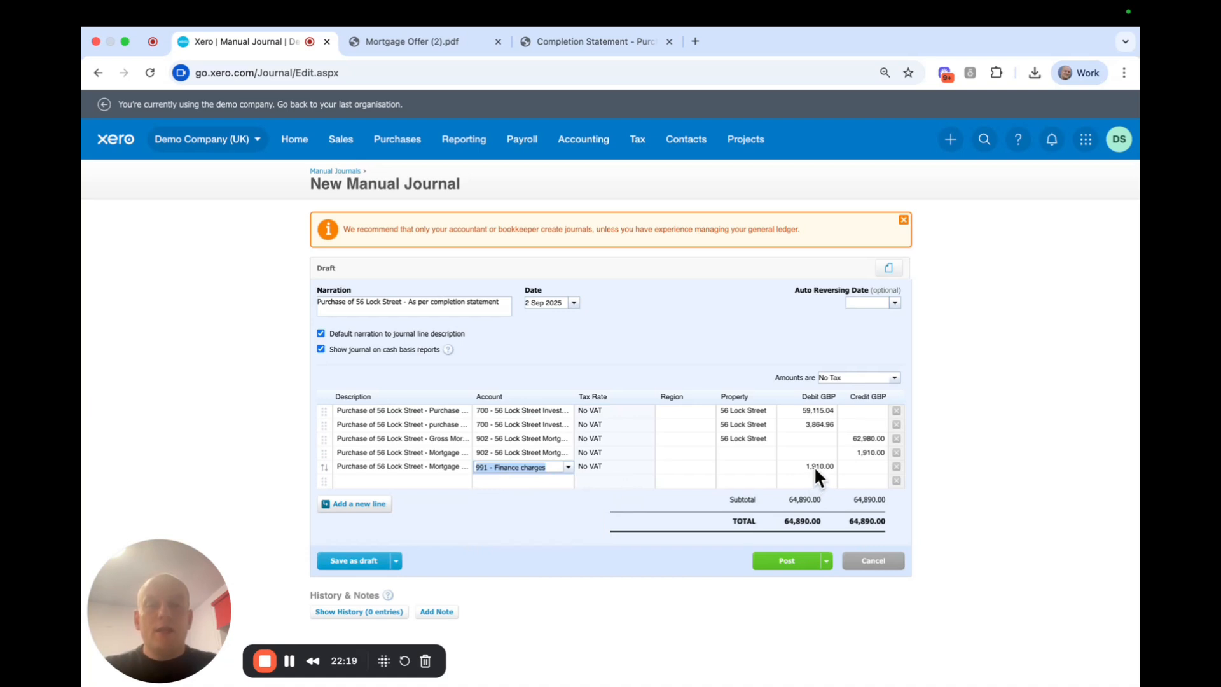
pyautogui.click(734, 465)
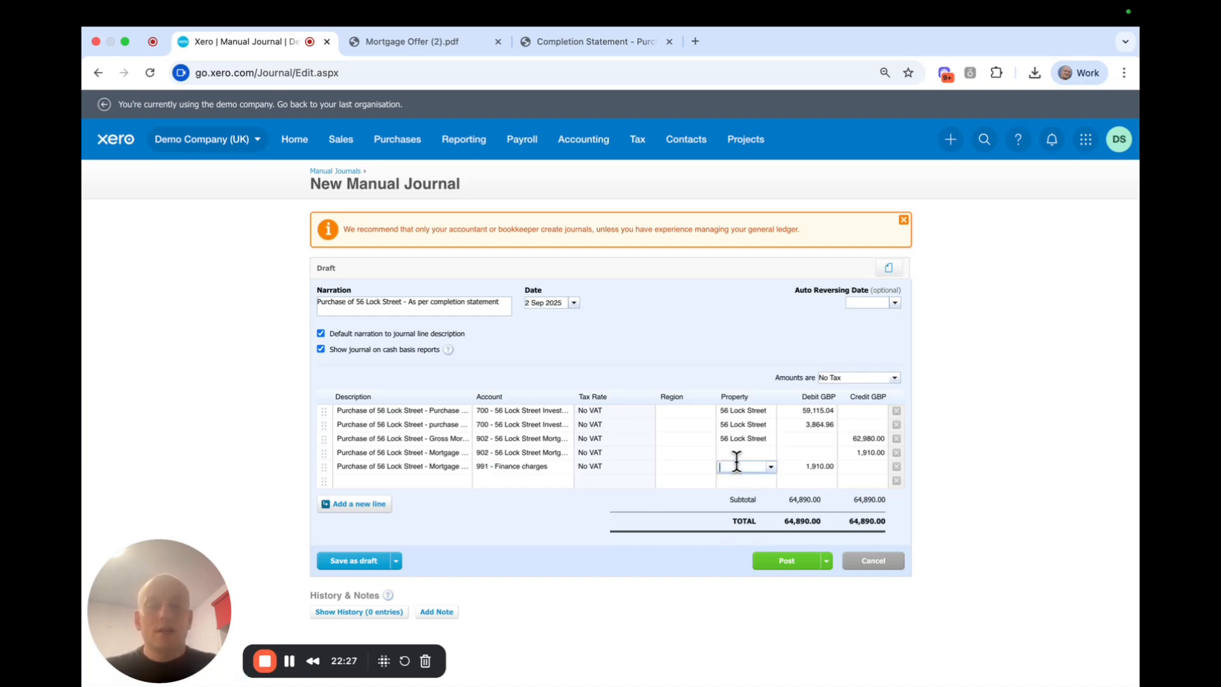
pyautogui.write('56')
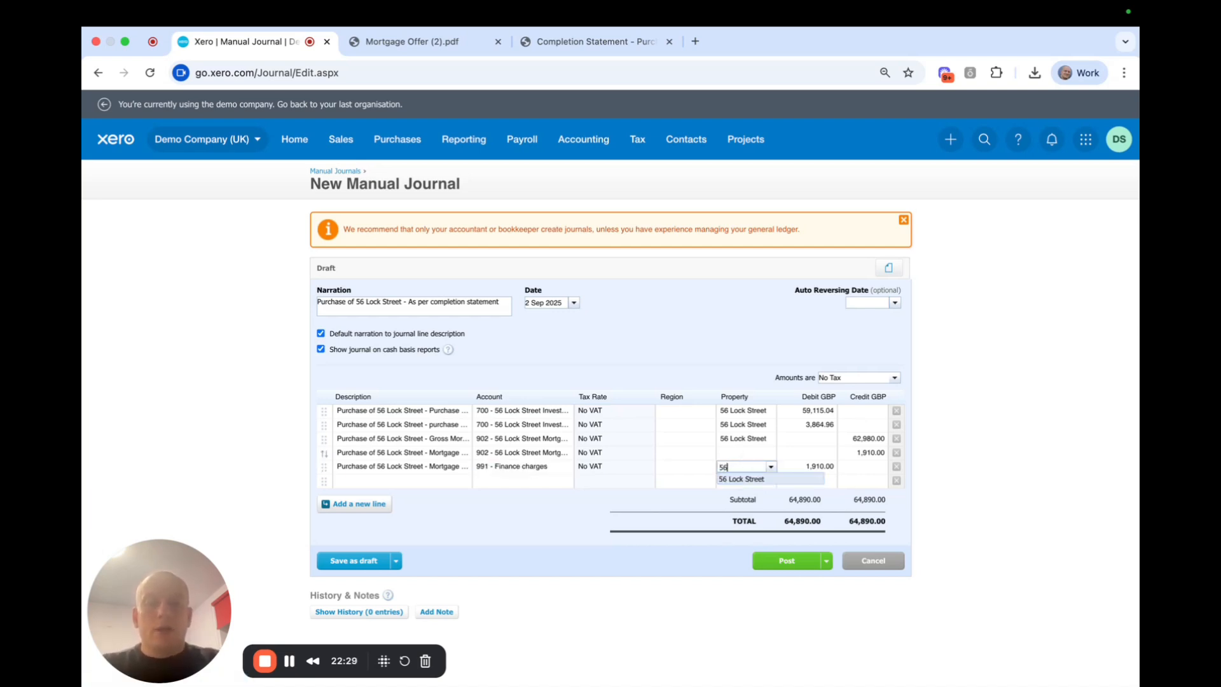
pyautogui.click(738, 480)
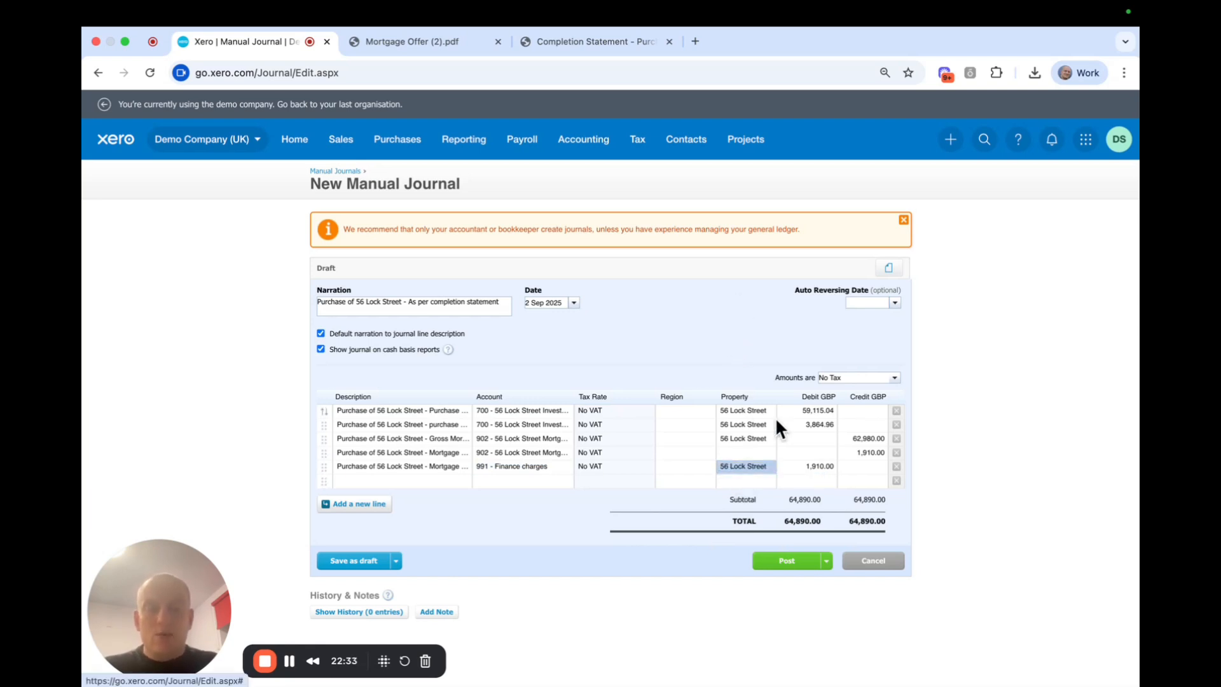
pyautogui.click(562, 43)
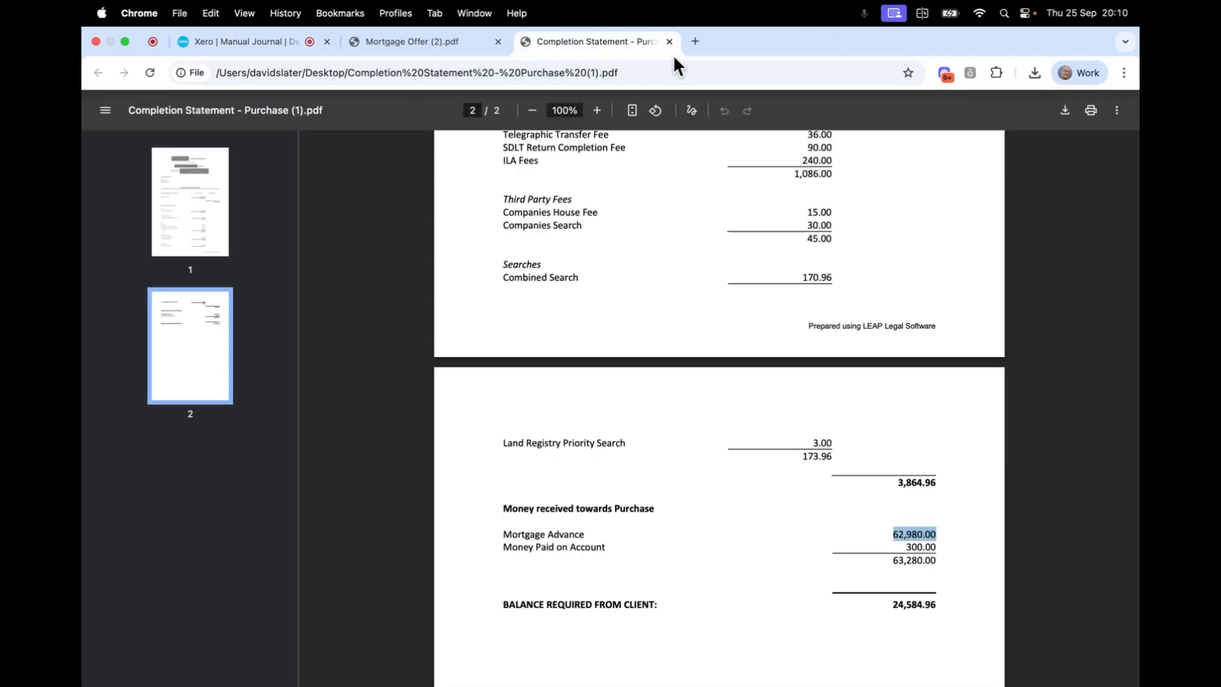
# Check the mortgage offer, then post the balanced 64,890.00 journal.
pyautogui.click(409, 42)
pyautogui.click(281, 40)
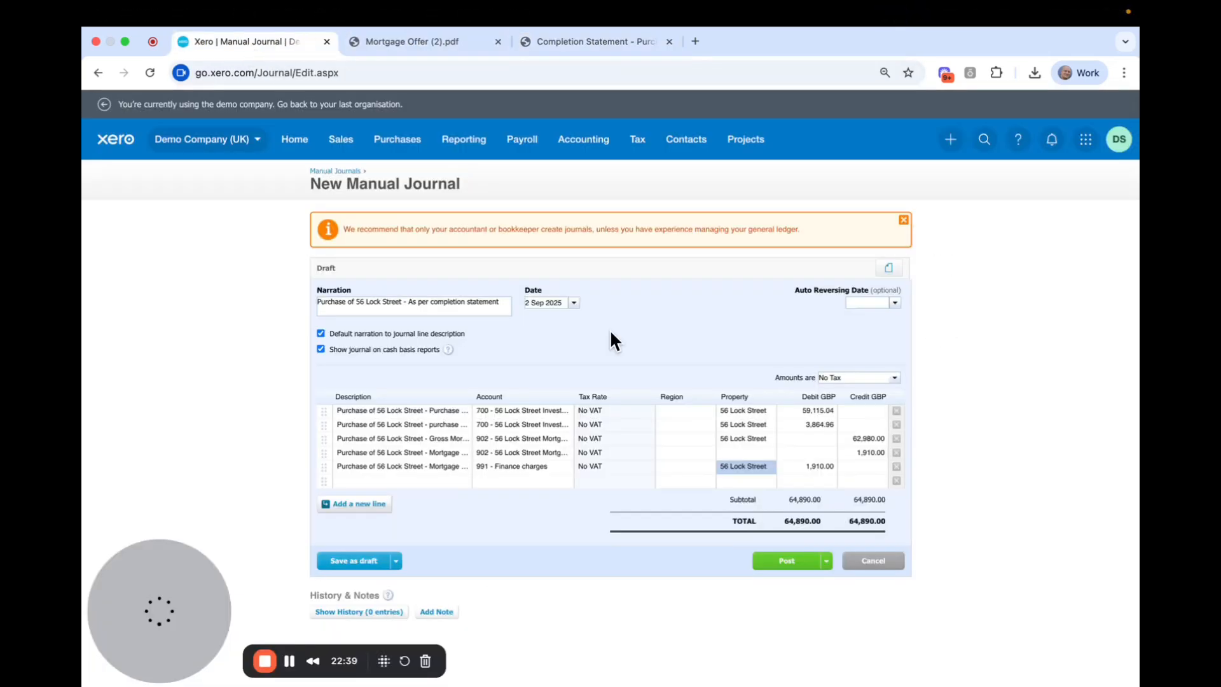
pyautogui.click(787, 561)
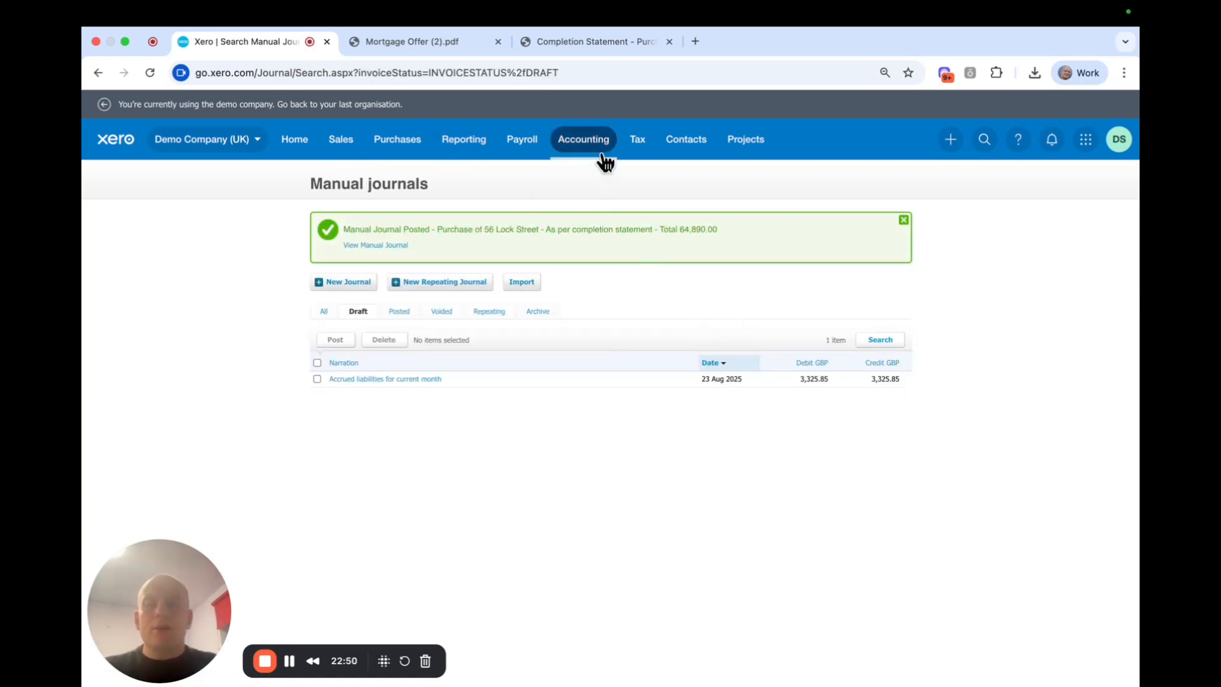
# Open the Balance Sheet report from the accounting reports list.
pyautogui.click(576, 147)
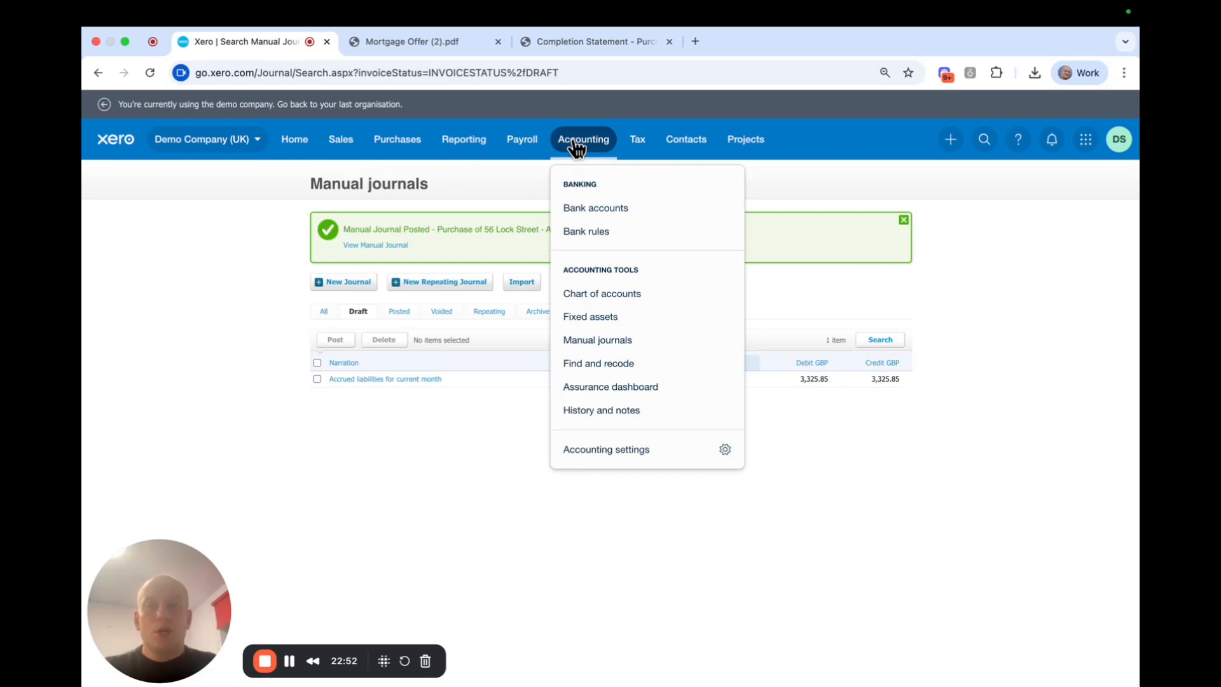
pyautogui.click(468, 148)
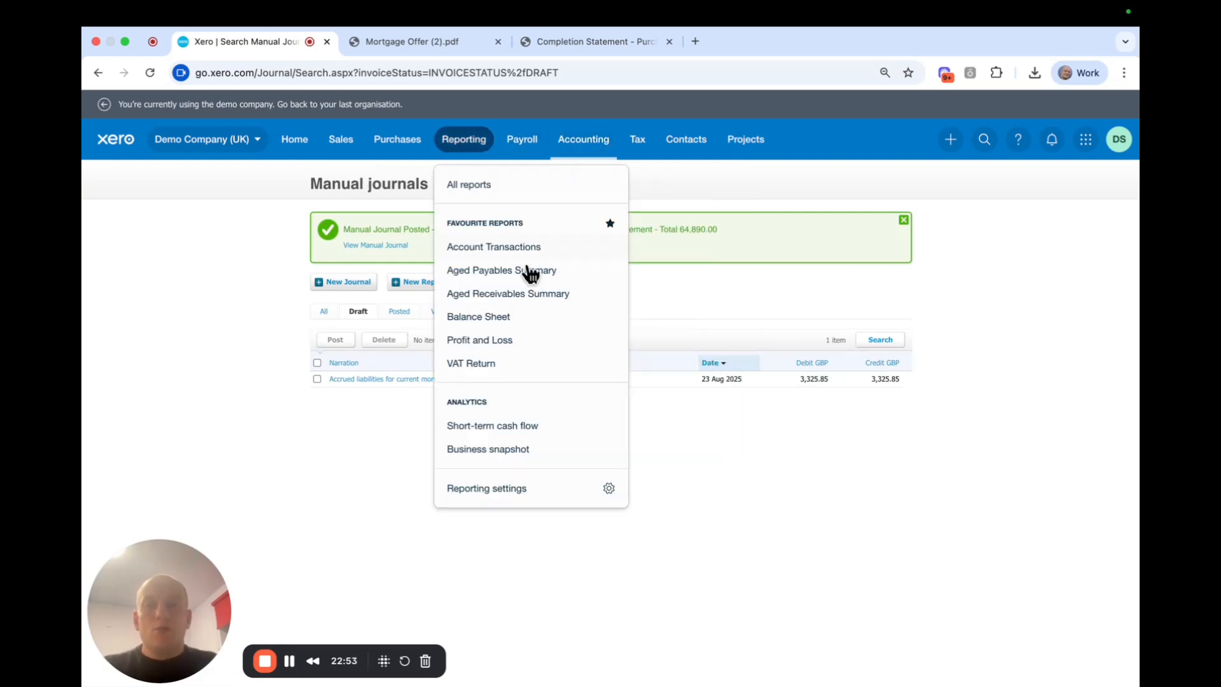
pyautogui.click(536, 340)
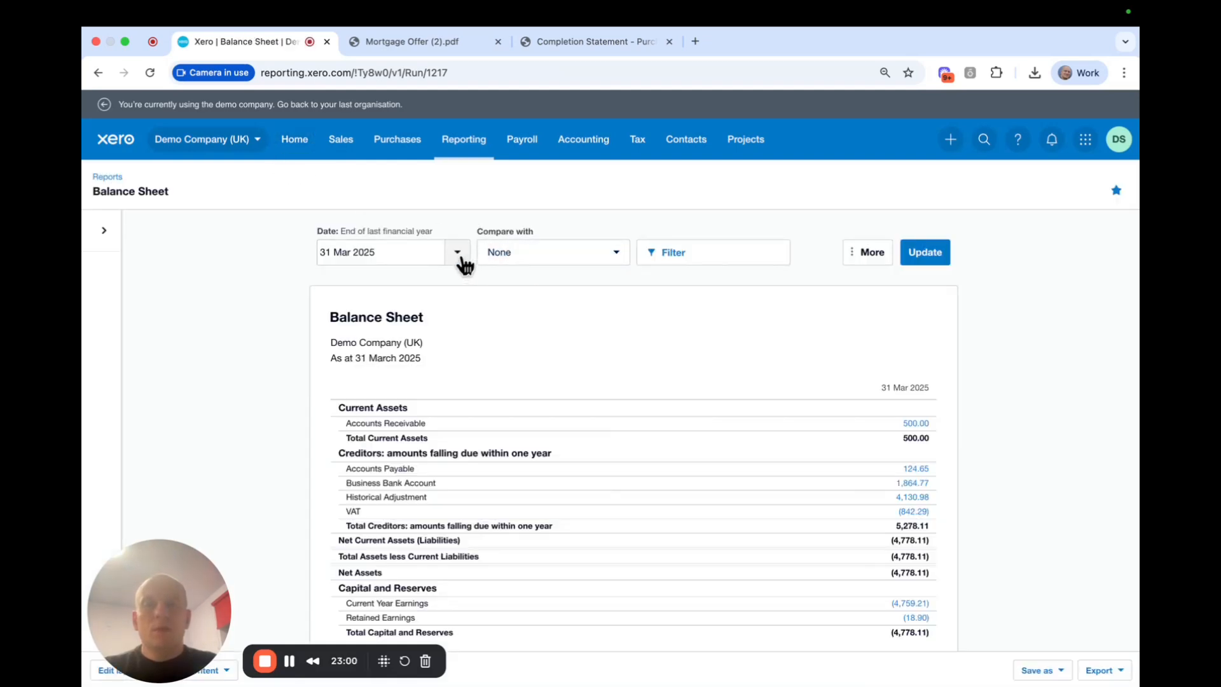
pyautogui.click(459, 259)
pyautogui.click(528, 289)
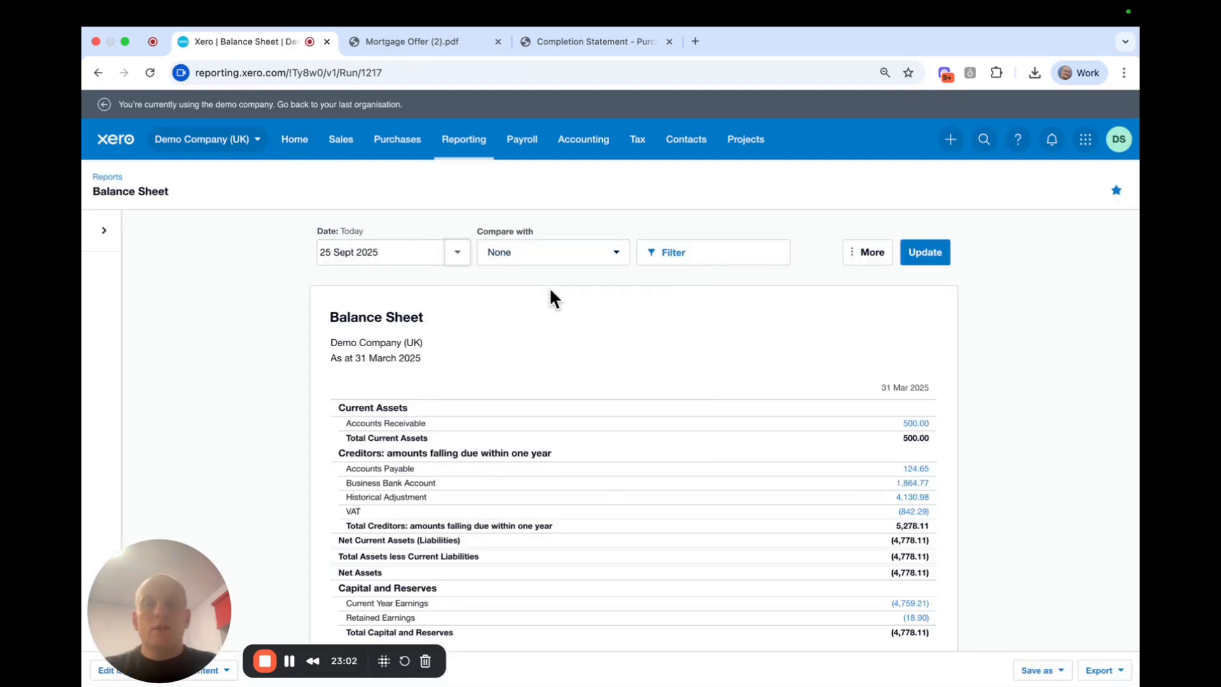
pyautogui.scroll(-1, 891, 299)
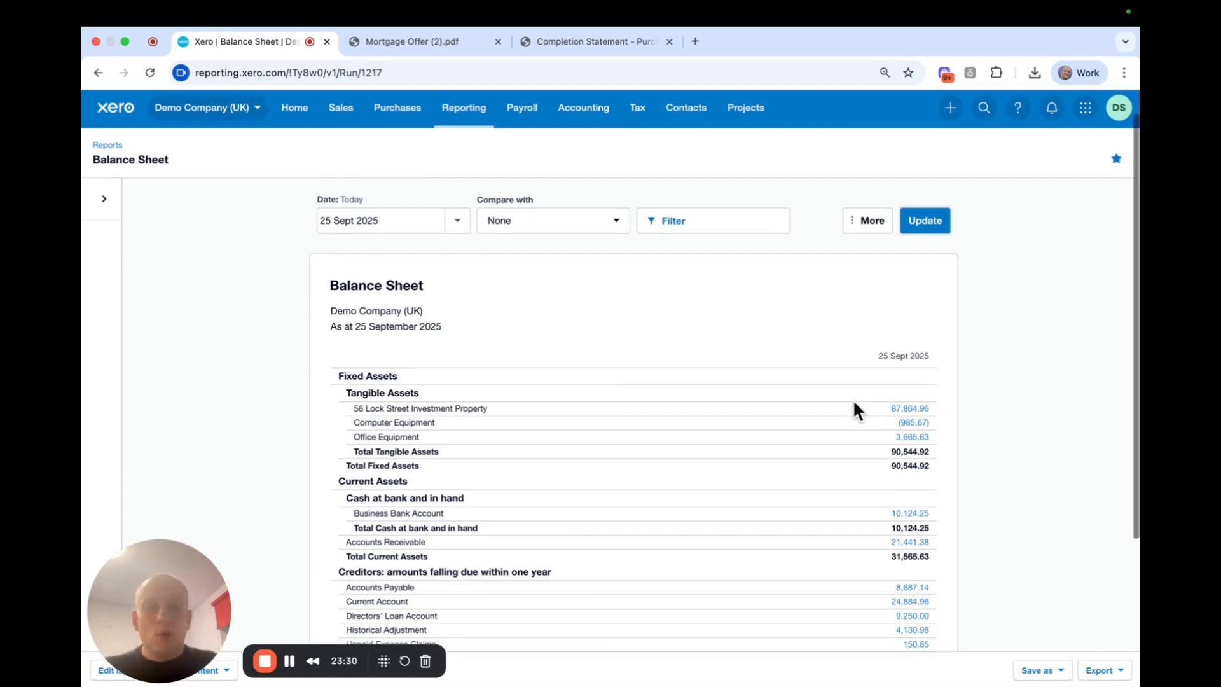
pyautogui.scroll(-1, 527, 395)
pyautogui.scroll(-2, 531, 399)
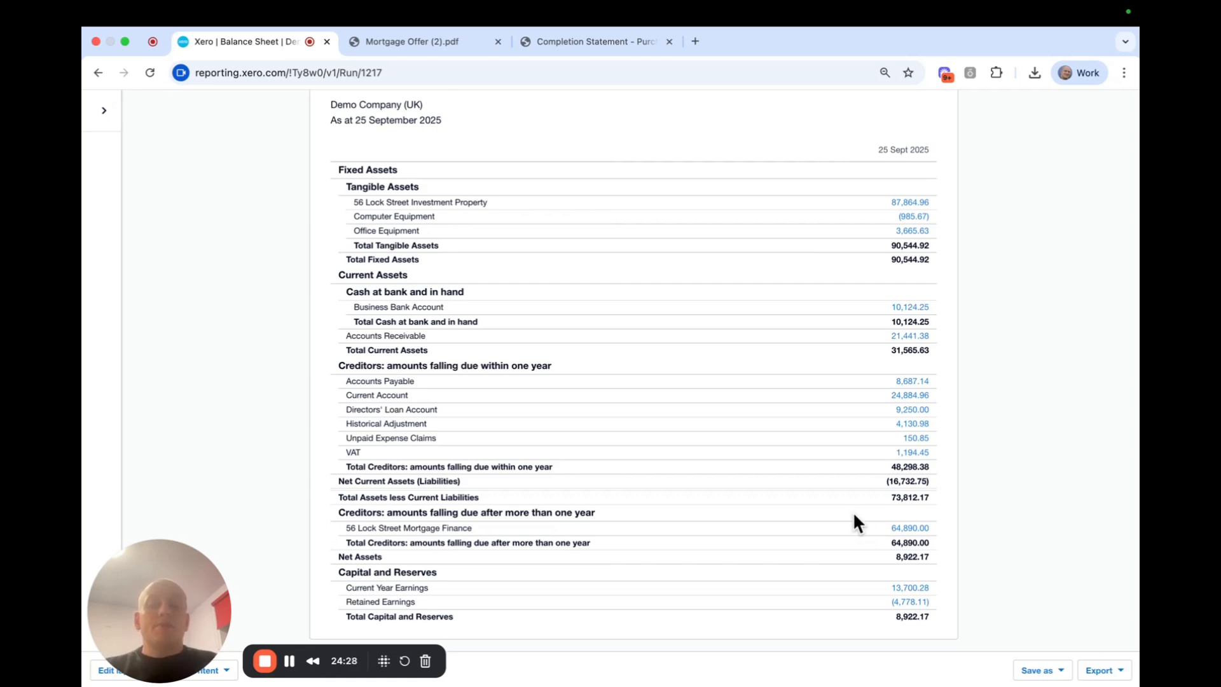
pyautogui.click(264, 661)
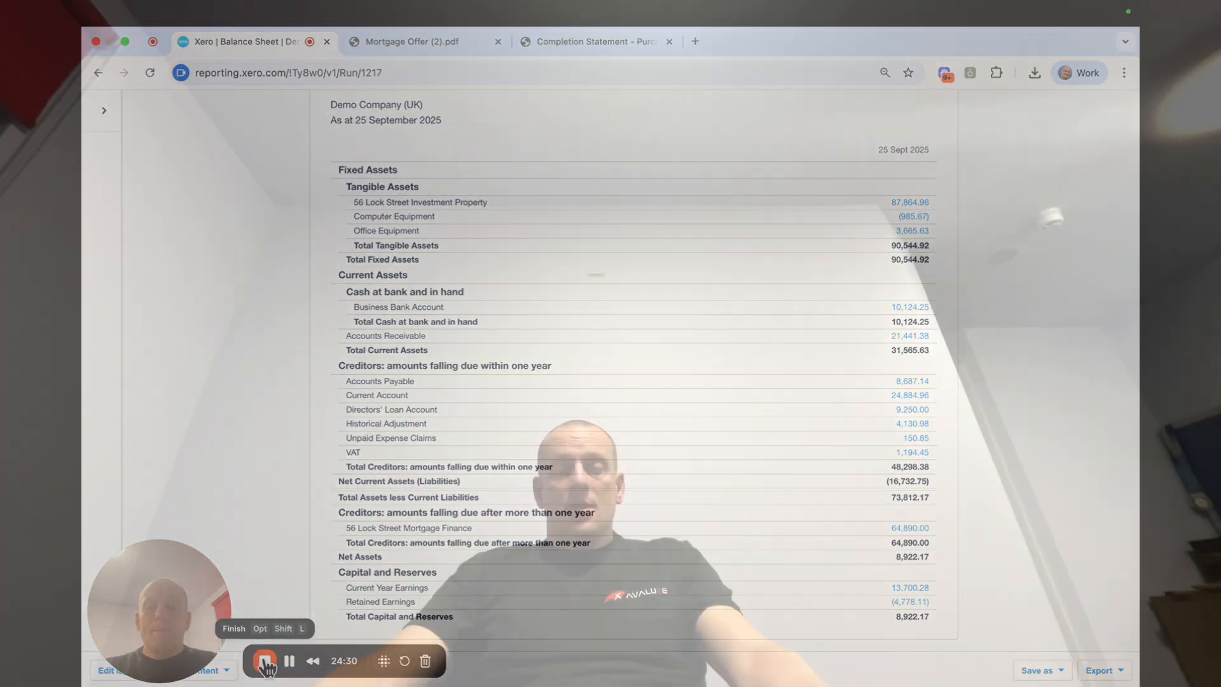